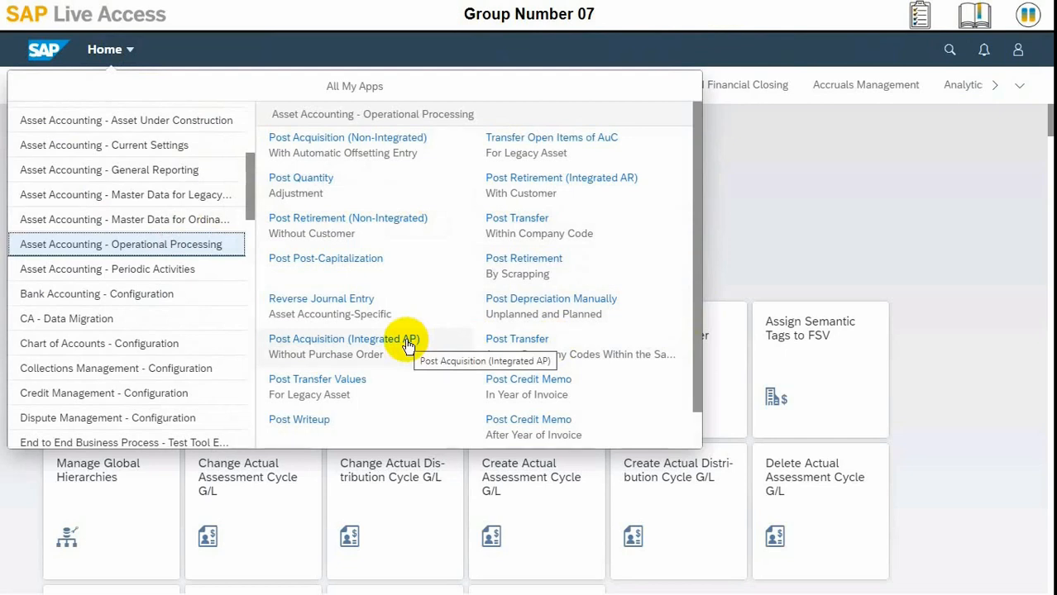
Open Post Acquisition (Integrated AP) without purchase order and set the document date to 02/01/2020
{"action": "left_click", "coordinate": [407, 342]}
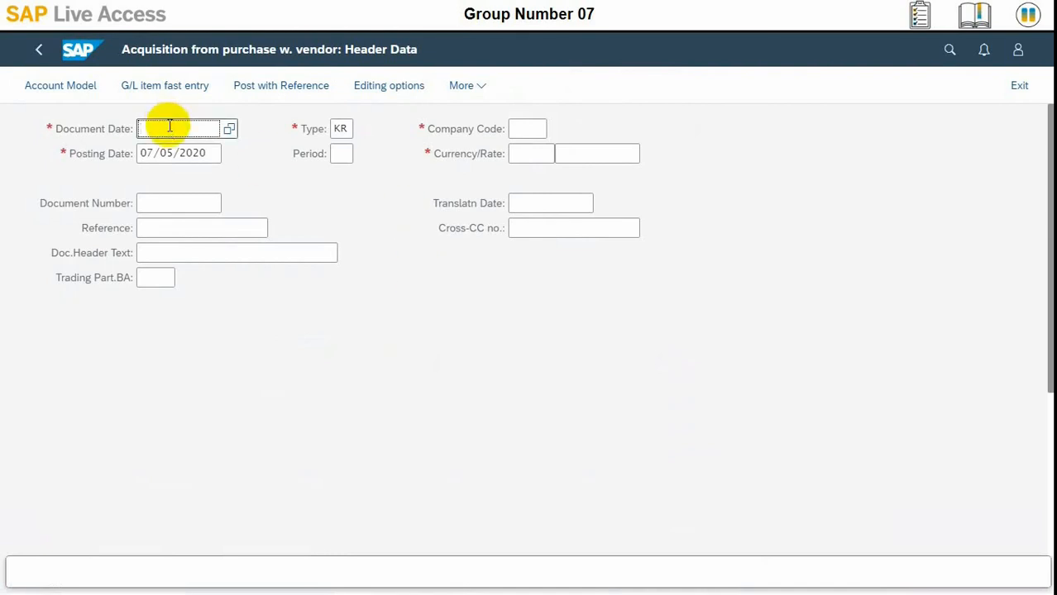
{"action": "type", "text": "01"}
{"action": "key", "text": "BackSpace"}
{"action": "key", "text": "BackSpace"}
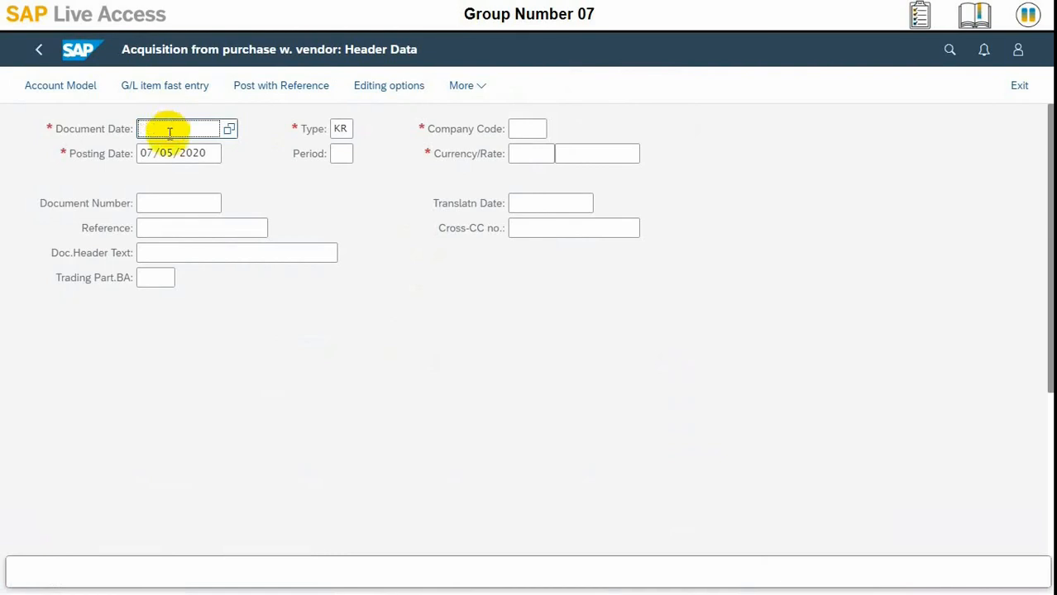
{"action": "left_click", "coordinate": [231, 134]}
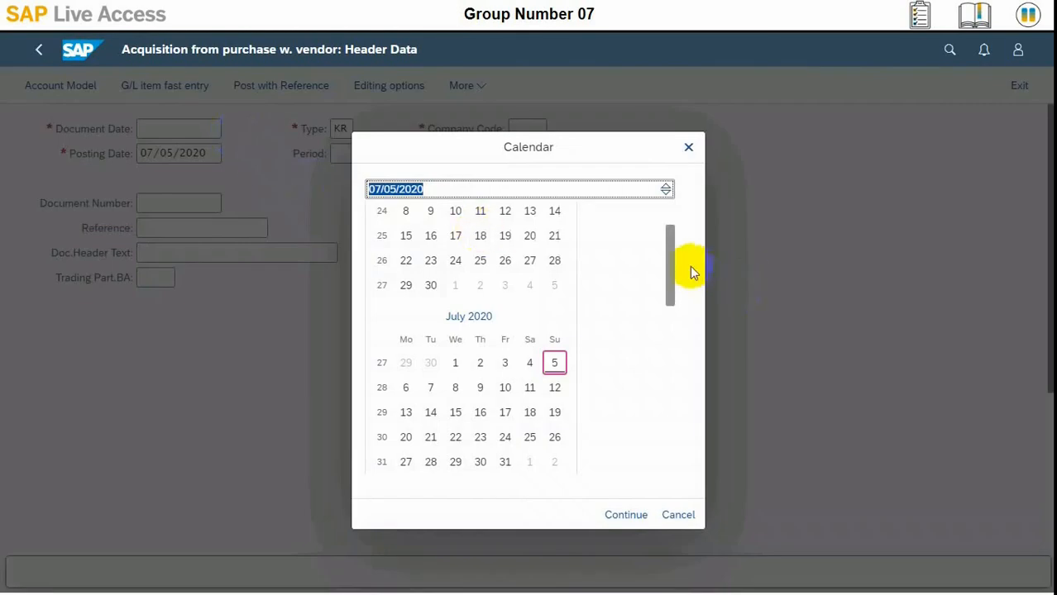
{"action": "left_click_drag", "start_coordinate": [673, 239], "coordinate": [673, 208]}
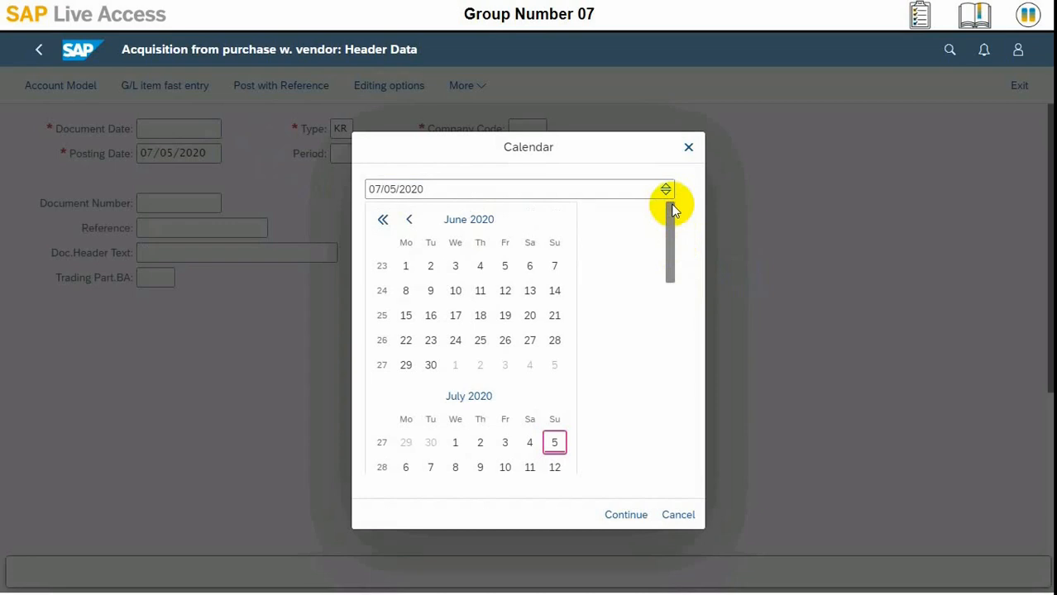
{"action": "left_click", "coordinate": [384, 195]}
{"action": "left_click", "coordinate": [688, 148]}
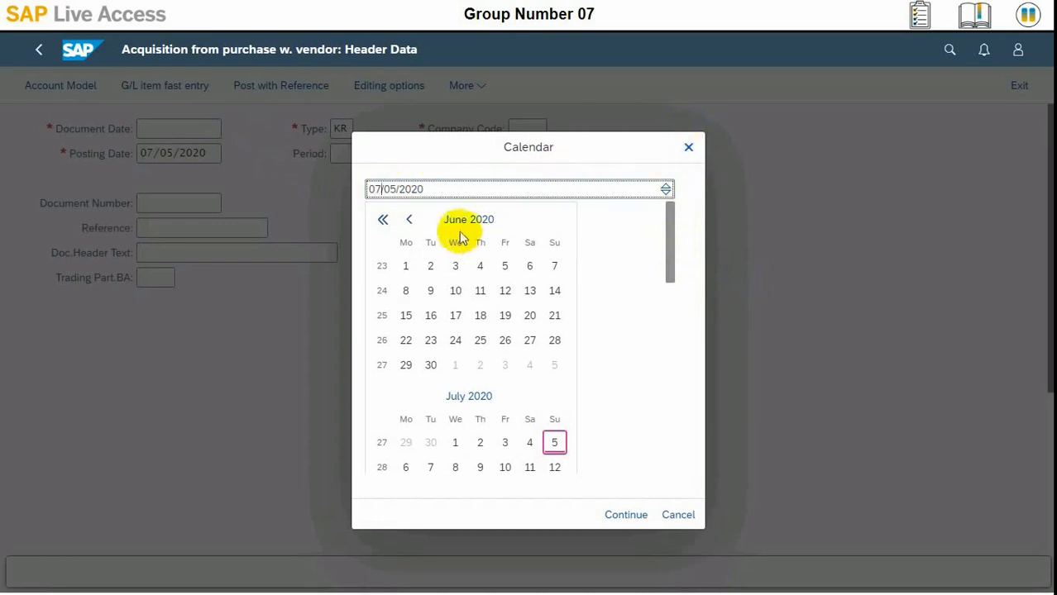
{"action": "left_click", "coordinate": [408, 220]}
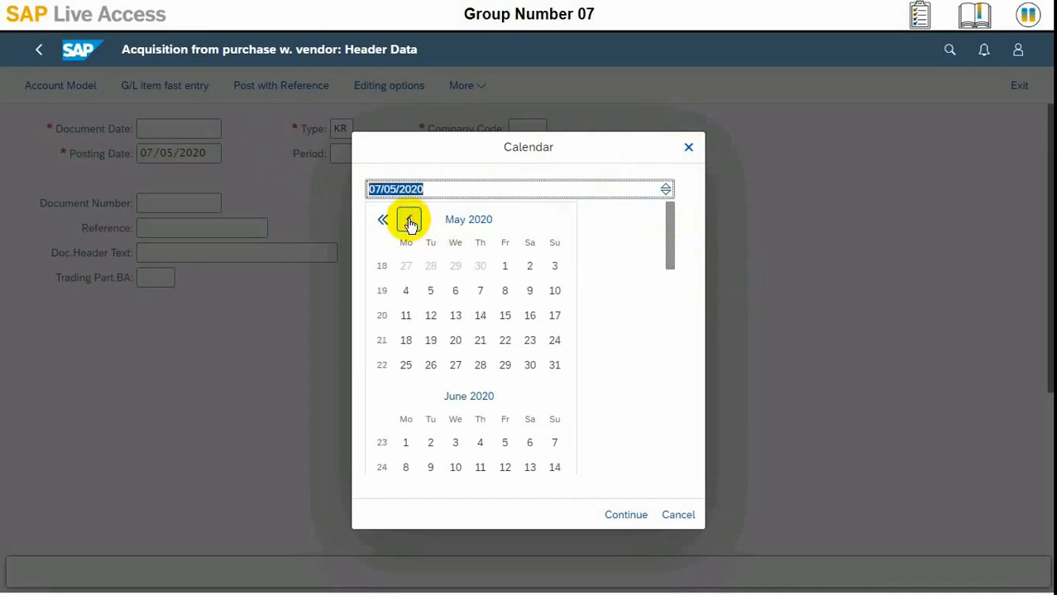
{"action": "left_click", "coordinate": [409, 220]}
{"action": "left_click", "coordinate": [409, 220]}
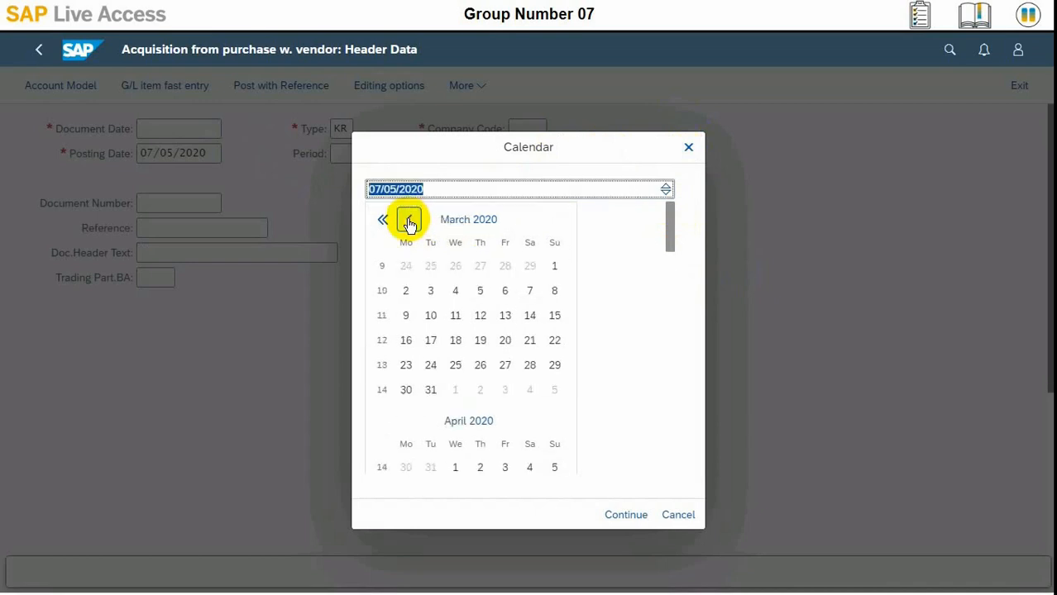
{"action": "left_click", "coordinate": [408, 220]}
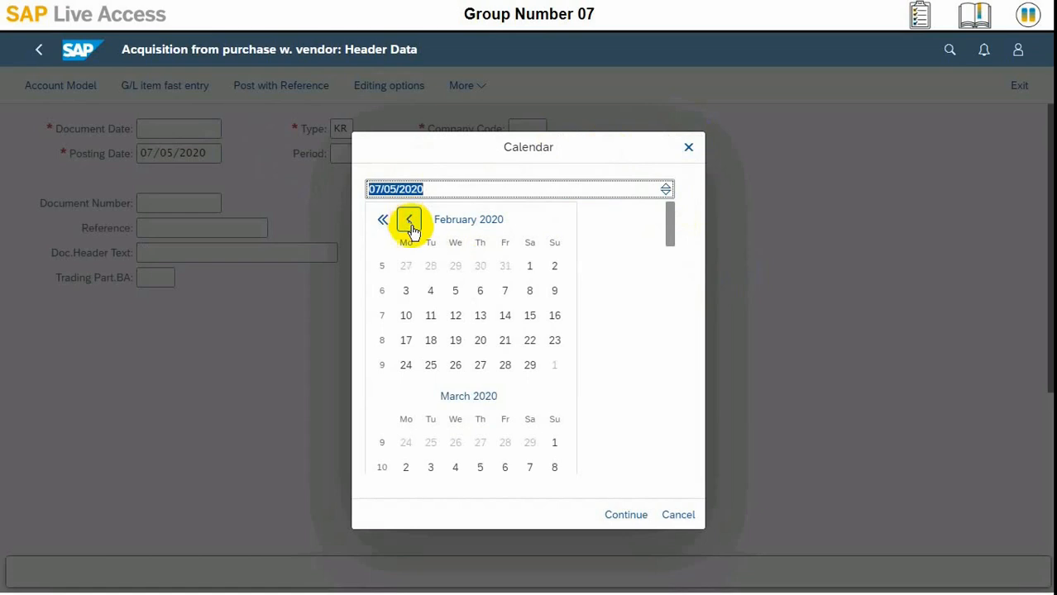
{"action": "double_click", "coordinate": [530, 266]}
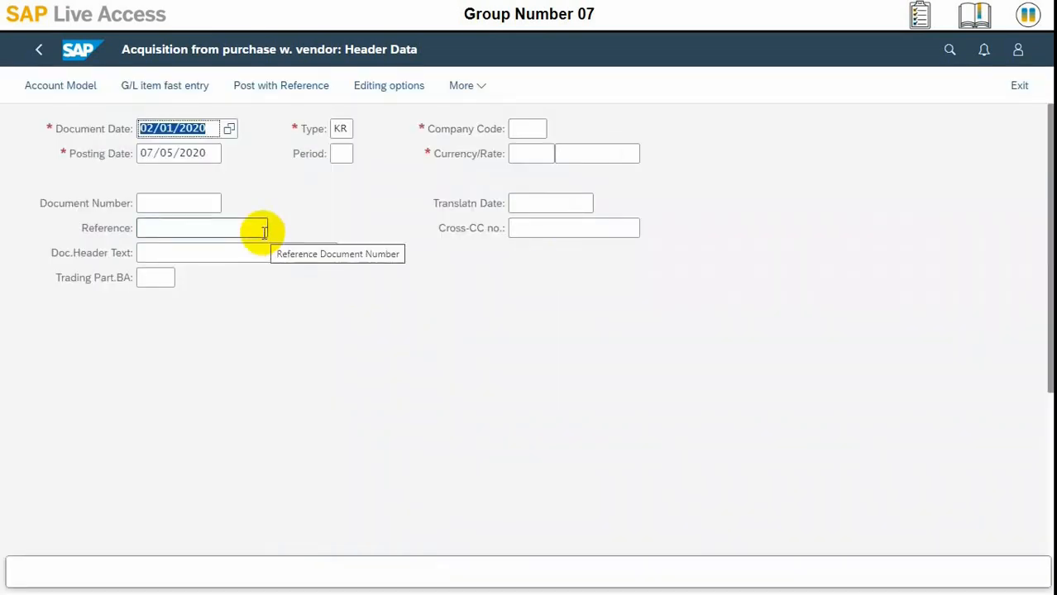
Set the posting date of the acquisition document to 02/01/2020
{"action": "left_click", "coordinate": [205, 153]}
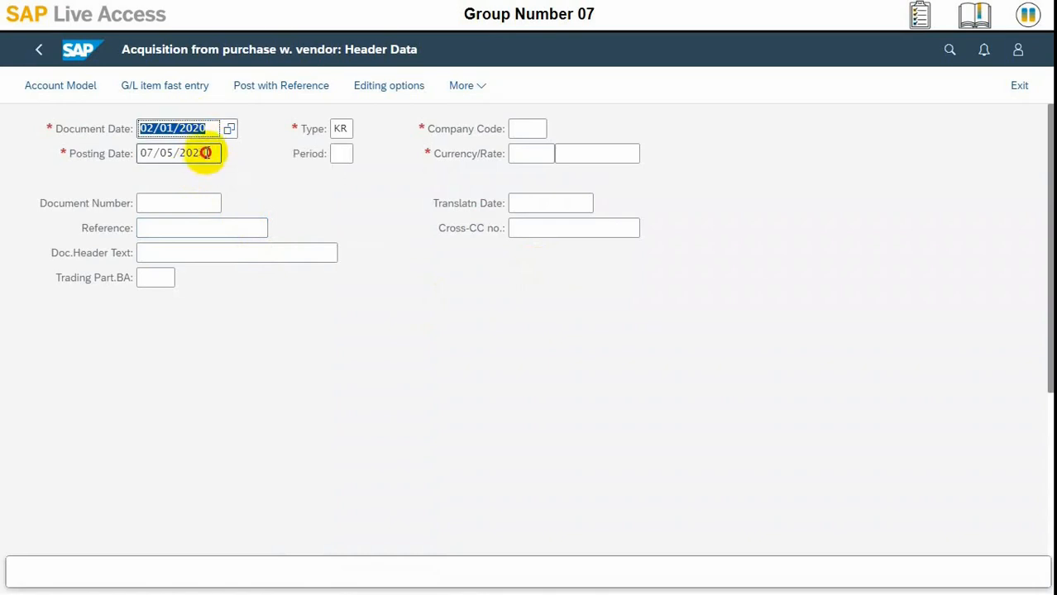
{"action": "left_click_drag", "start_coordinate": [205, 153], "coordinate": [139, 153]}
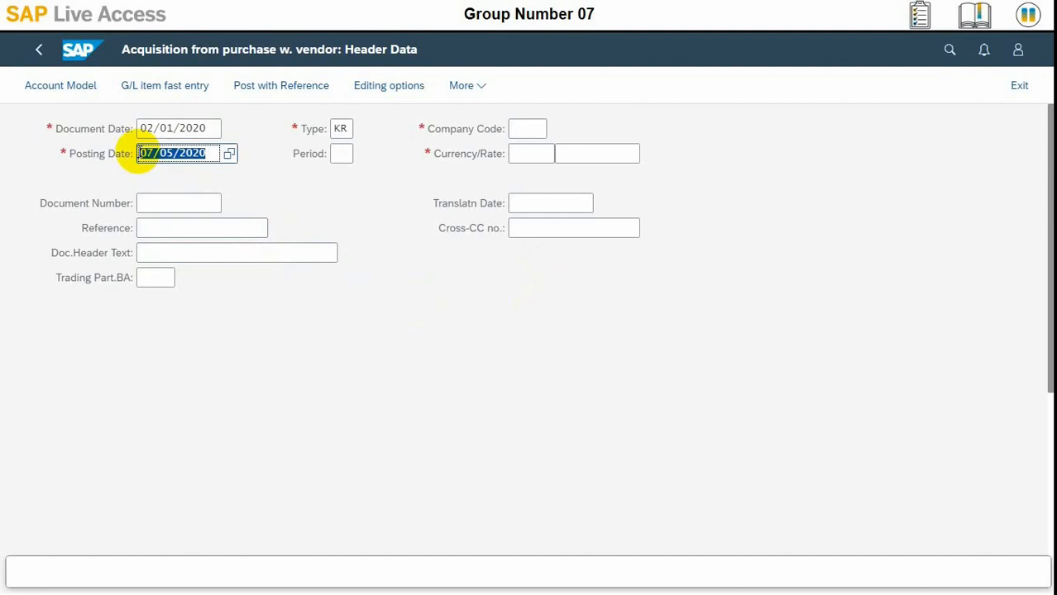
{"action": "type", "text": "02/01/2020"}
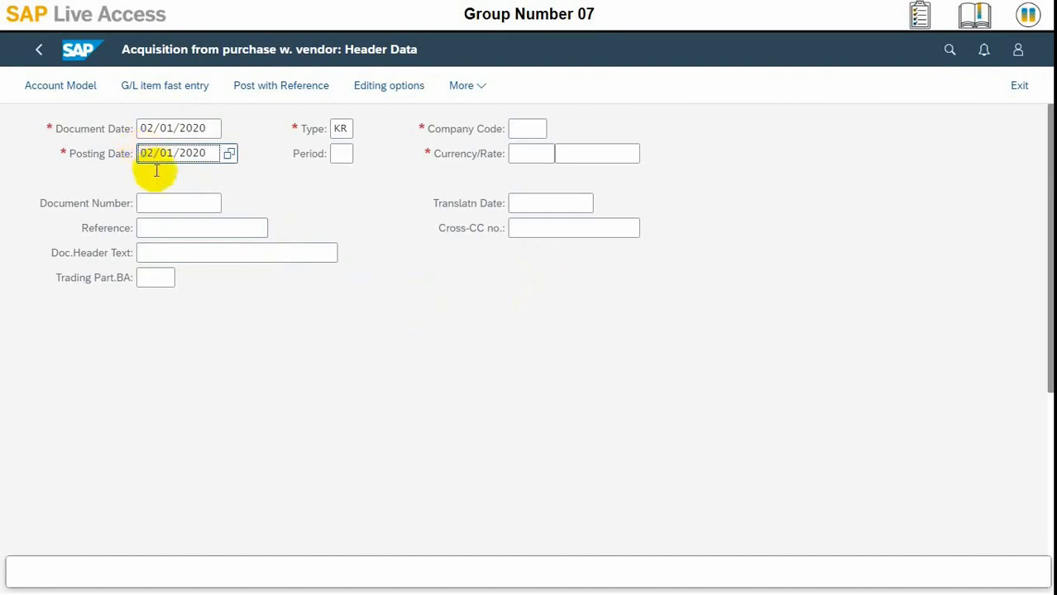
{"action": "left_click", "coordinate": [172, 204]}
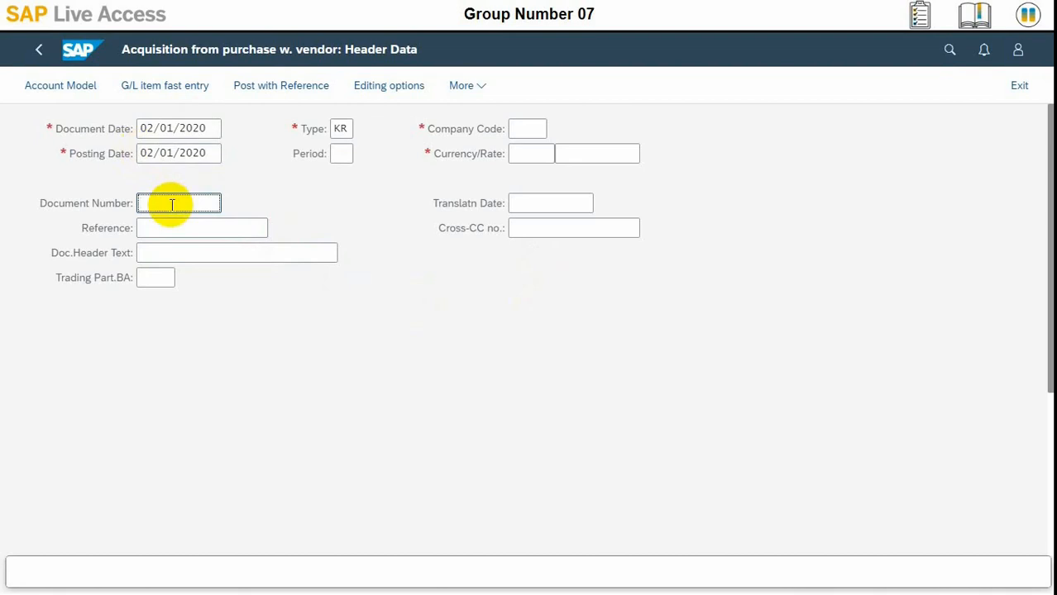
Set the company code to 1010 and the currency to EUR in the document header
{"action": "left_click", "coordinate": [532, 128]}
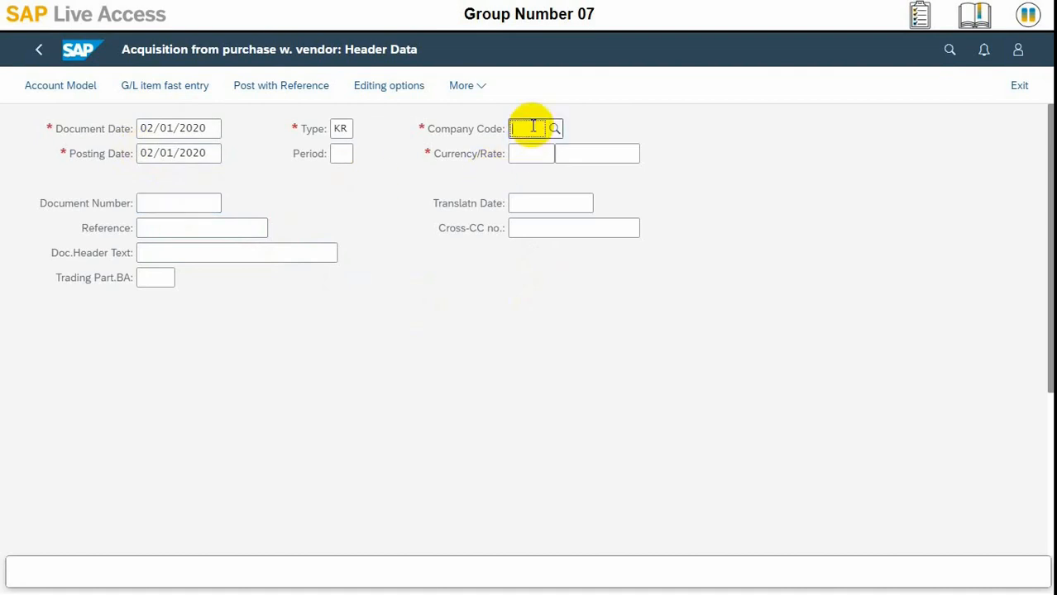
{"action": "type", "text": "1010"}
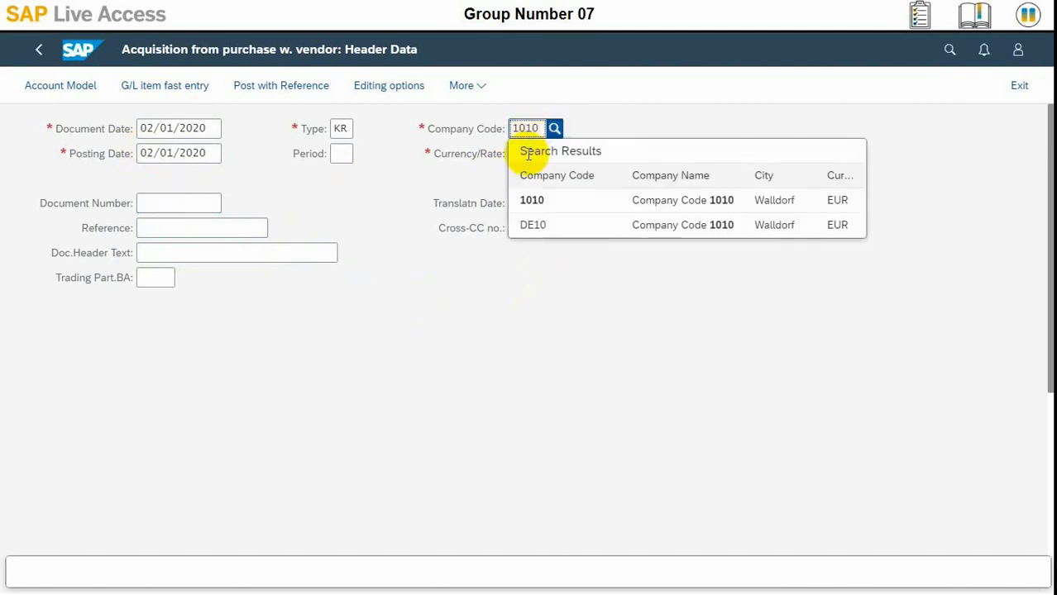
{"action": "left_click", "coordinate": [533, 200]}
{"action": "left_click", "coordinate": [544, 153]}
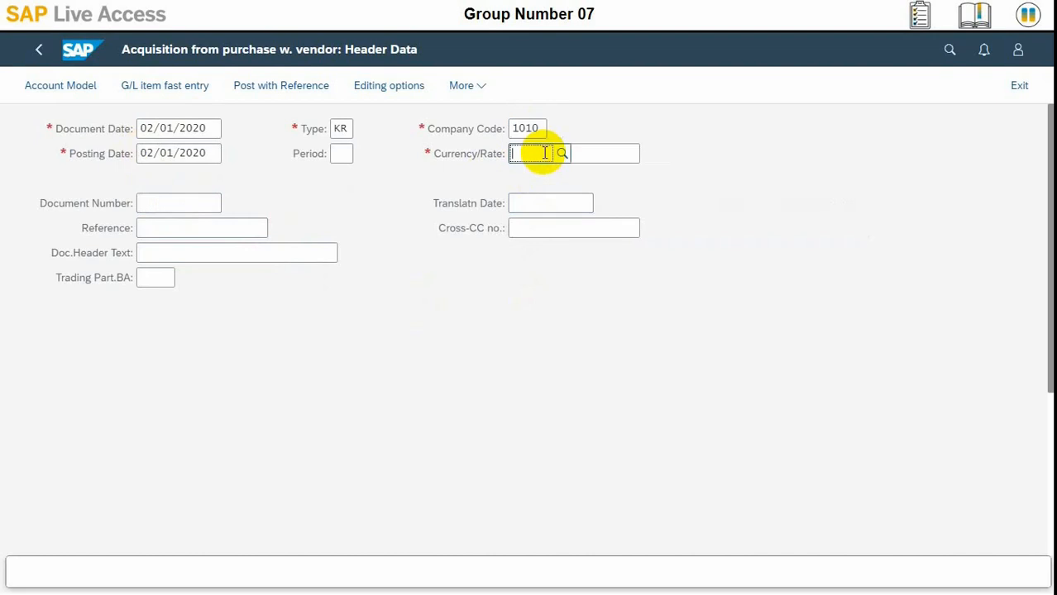
{"action": "type", "text": "eu"}
{"action": "left_click", "coordinate": [533, 225]}
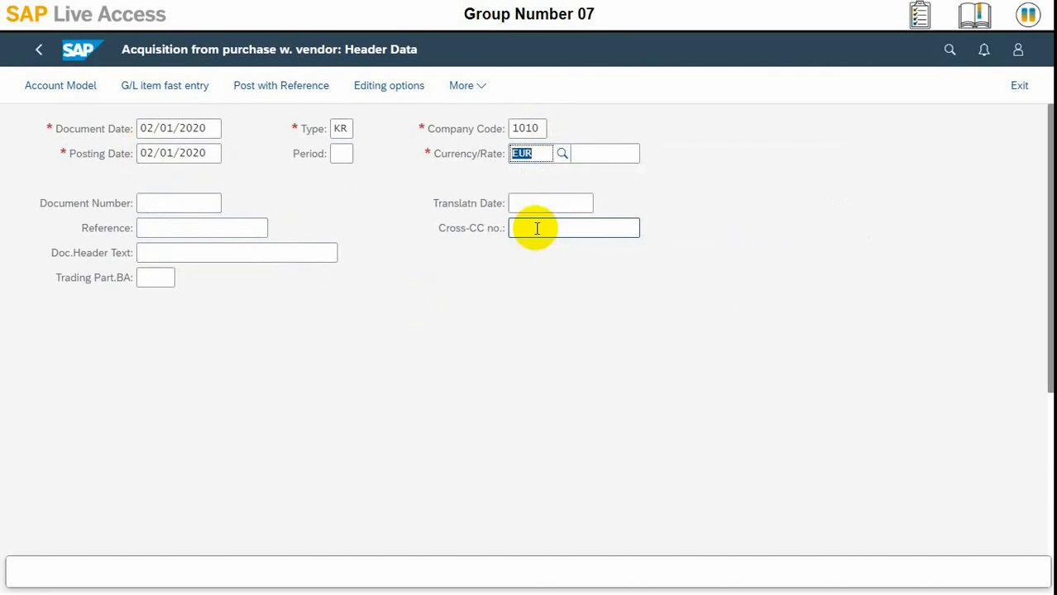
Enter "Invoice 07" as the reference and "Office Building Hamburg" as the document header text
{"action": "left_click", "coordinate": [257, 227]}
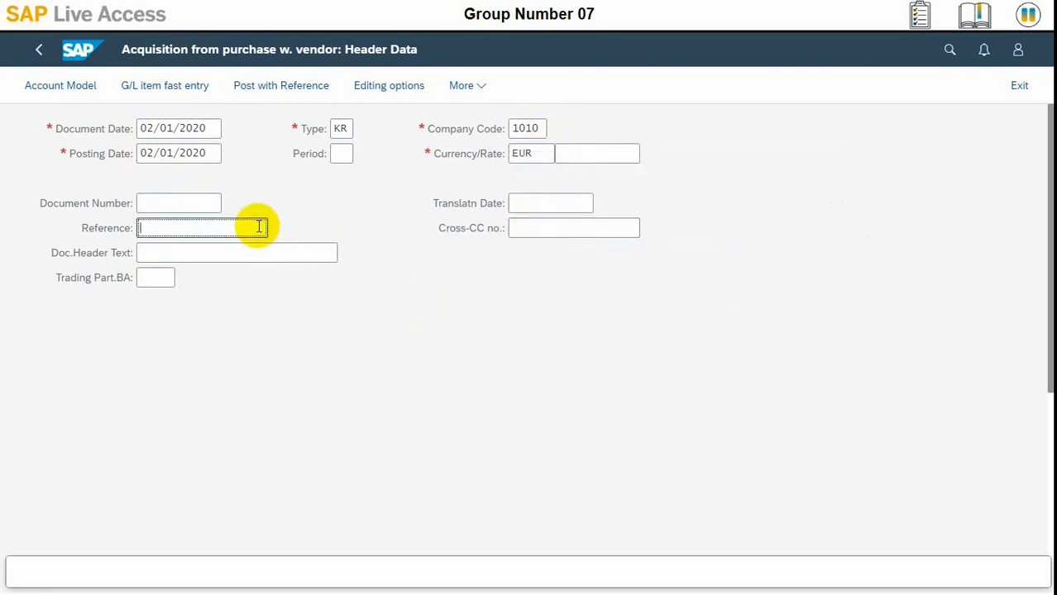
{"action": "type", "text": "Invoice 07"}
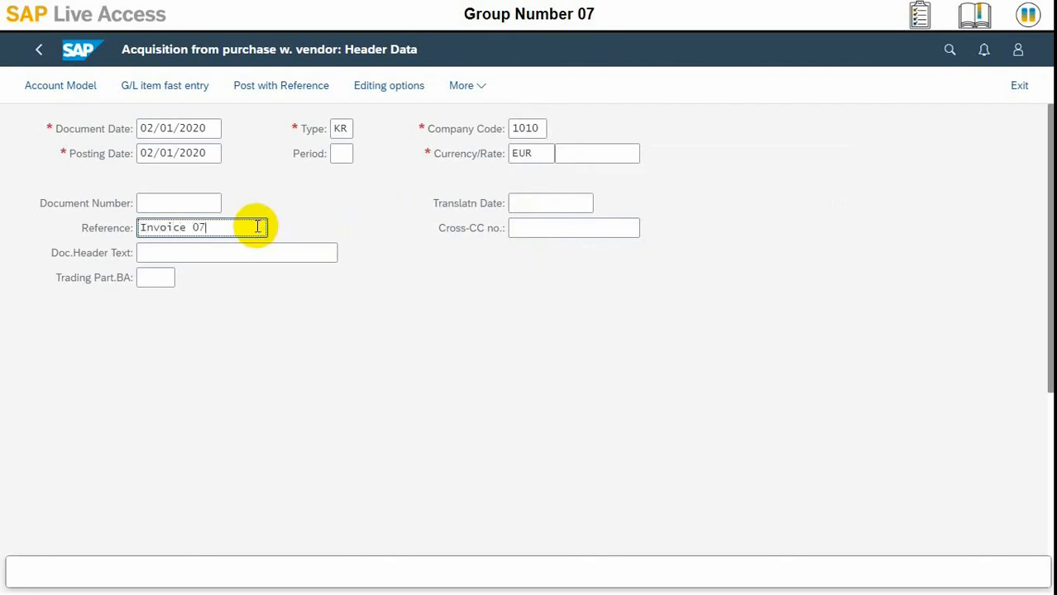
{"action": "key", "text": "Tab"}
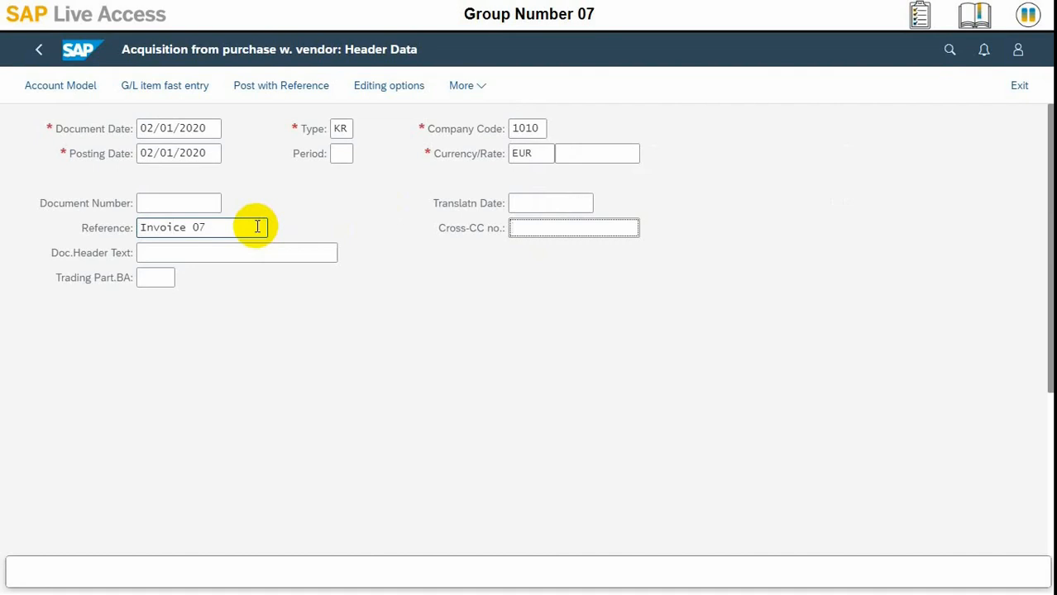
{"action": "key", "text": "Tab"}
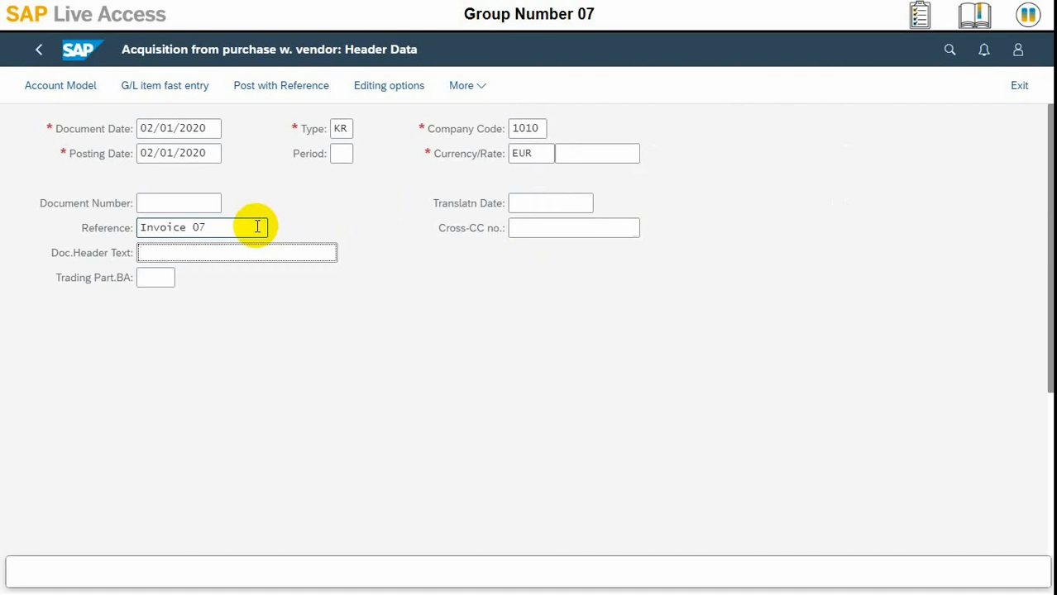
{"action": "type", "text": "Office Building Hamburg"}
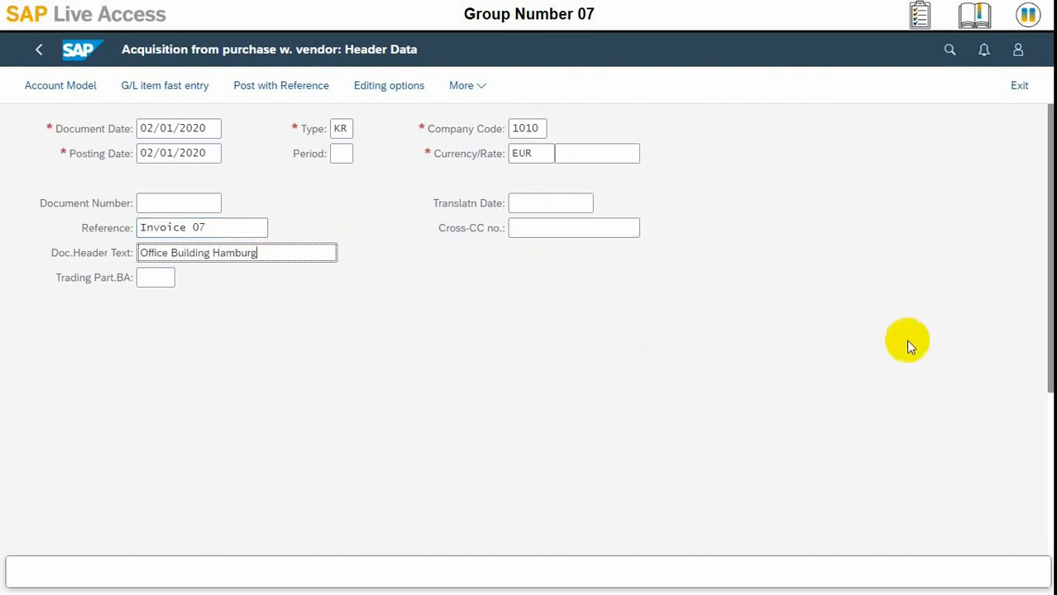
Enter the vendor's account number in the first line item with posting key 31
{"action": "left_click_drag", "start_coordinate": [1045, 257], "coordinate": [1018, 481]}
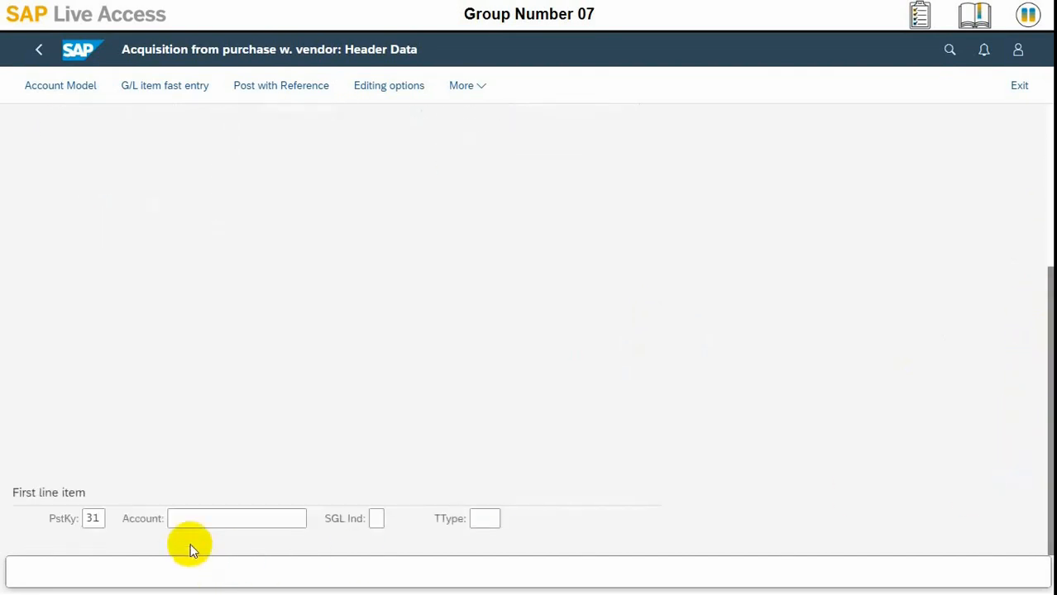
{"action": "left_click", "coordinate": [191, 519]}
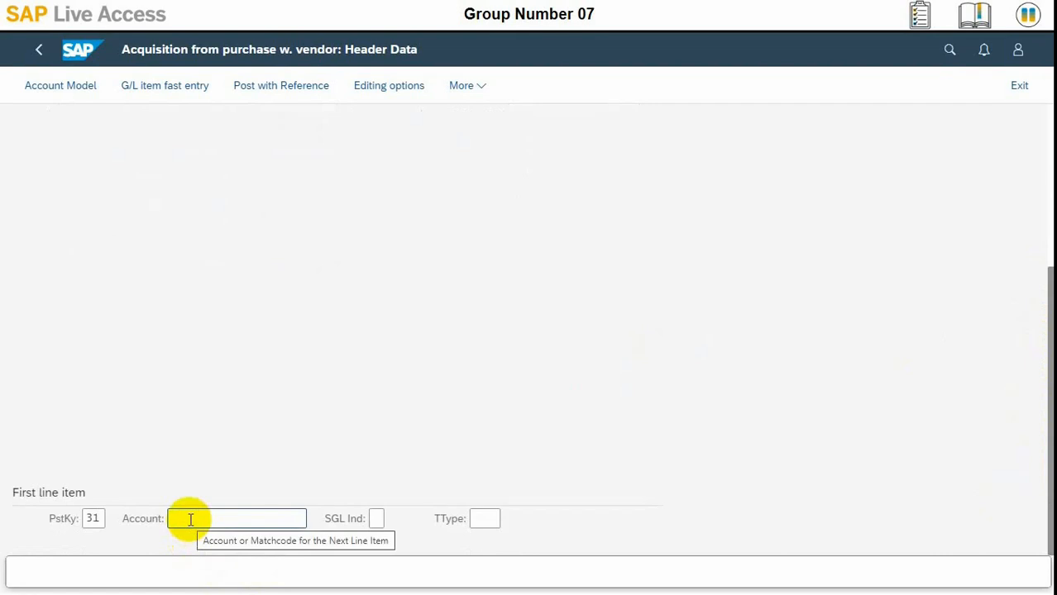
{"action": "left_click", "coordinate": [191, 518]}
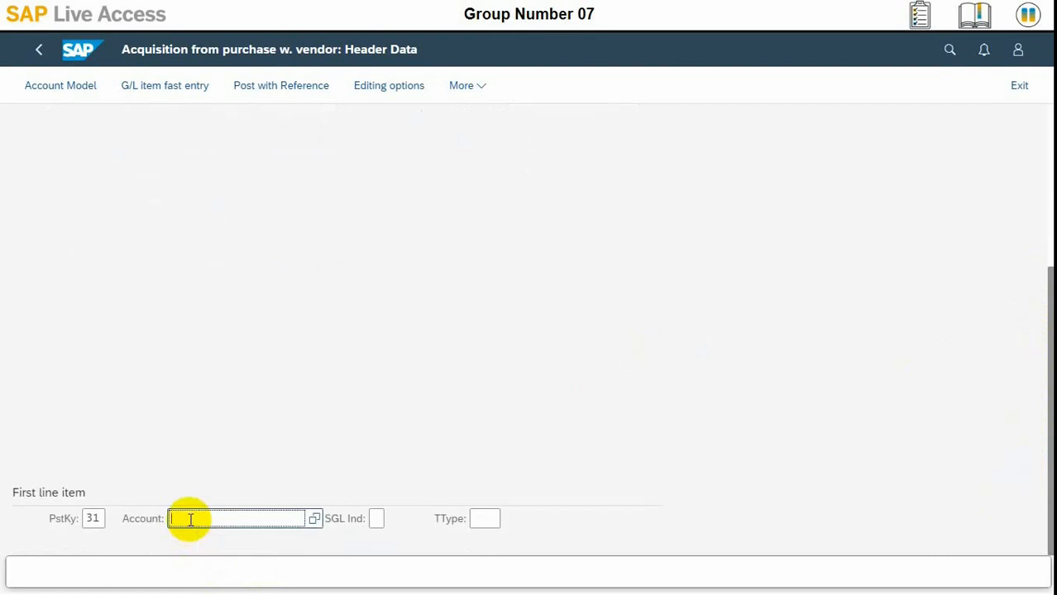
{"action": "type", "text": "10300006"}
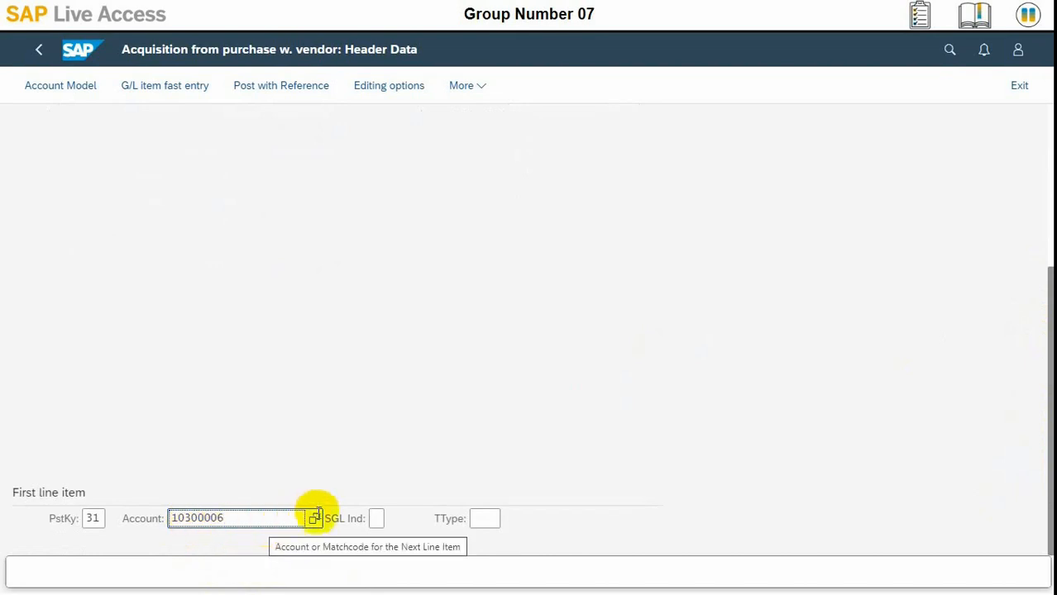
Look up the entered vendor account in the general supplier search, and close the search without choosing an entry
{"action": "left_click", "coordinate": [315, 519]}
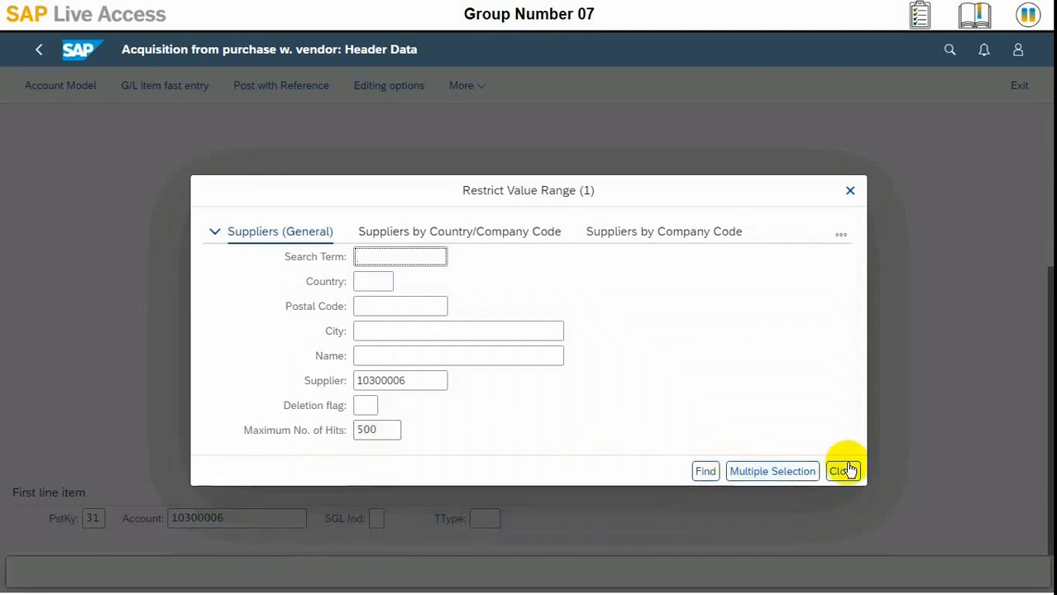
{"action": "left_click", "coordinate": [710, 476]}
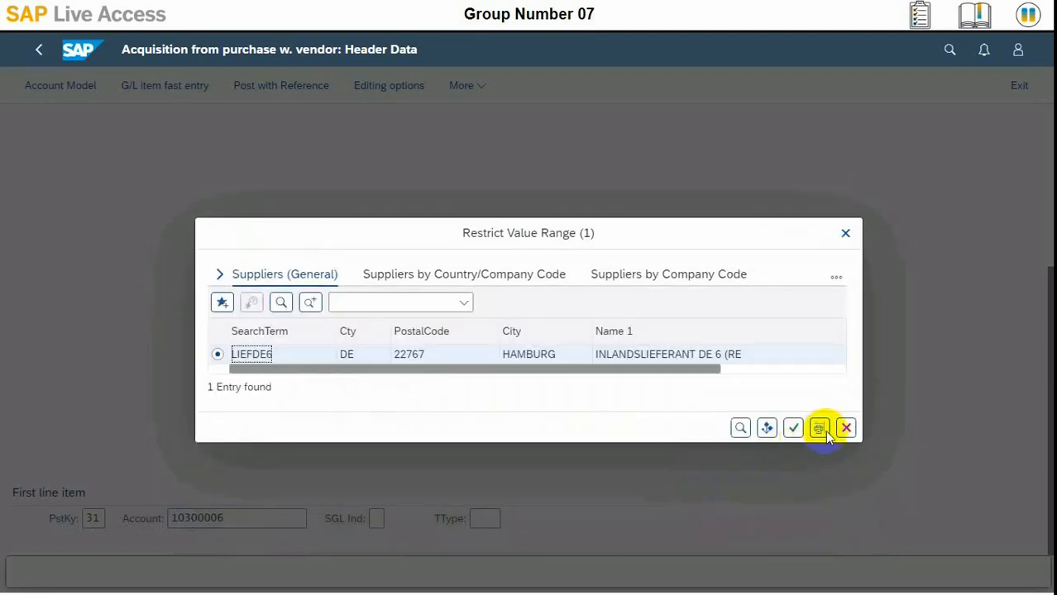
{"action": "left_click", "coordinate": [413, 307]}
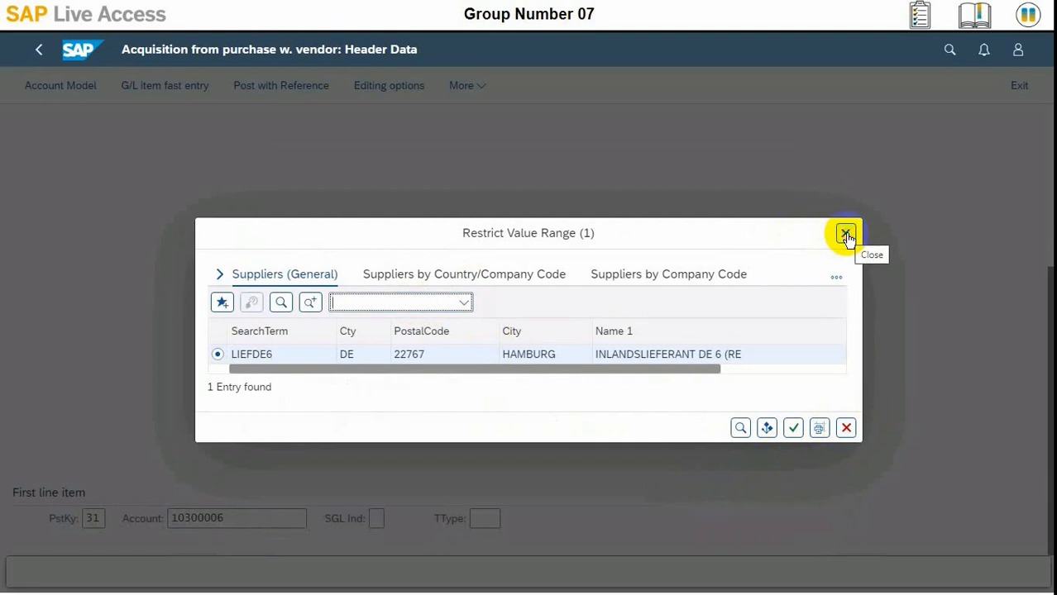
{"action": "left_click", "coordinate": [845, 235]}
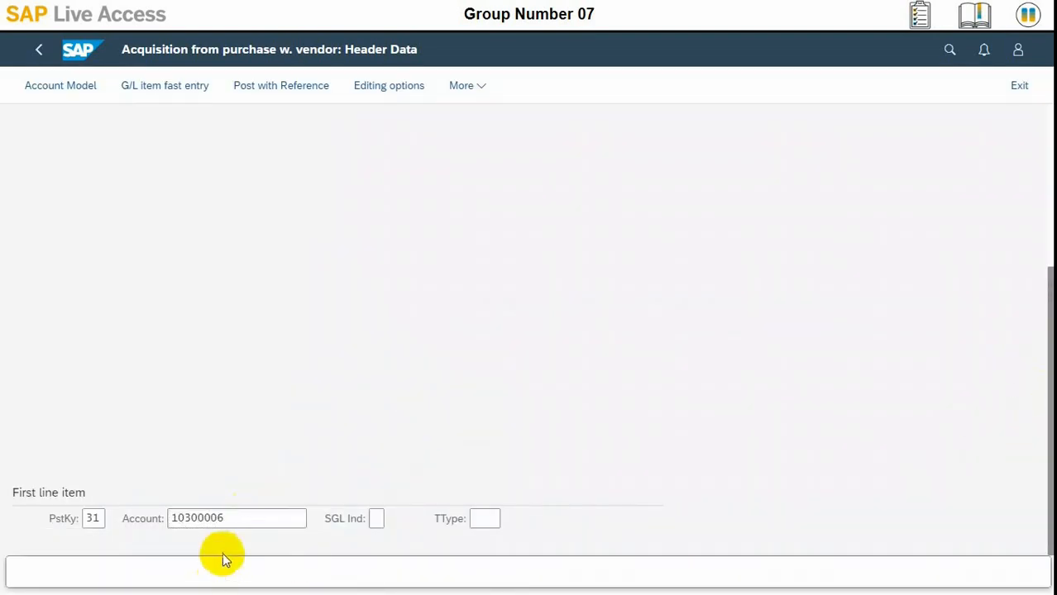
Proceed to the vendor item and enter an amount of 1190000 EUR with a tax amount of 190000
{"action": "left_click", "coordinate": [241, 517]}
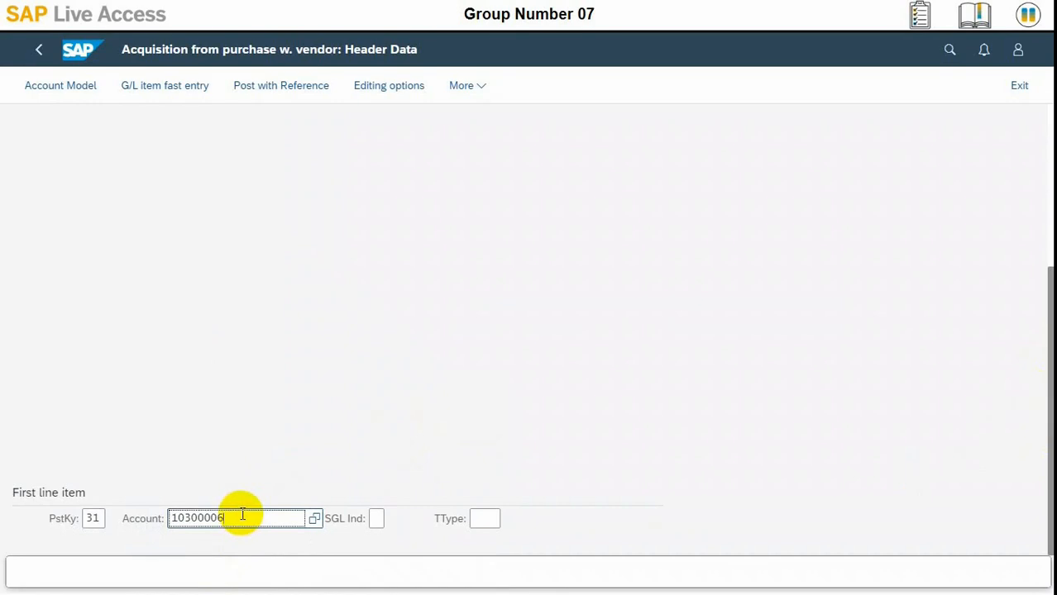
{"action": "key", "text": "Return"}
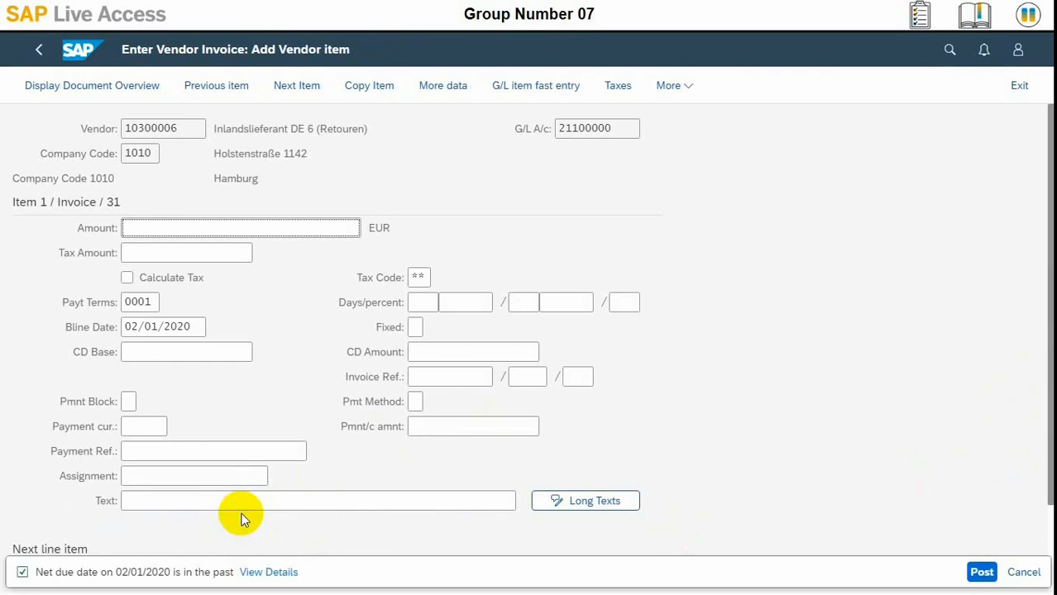
{"action": "type", "text": "1190000"}
{"action": "key", "text": "Tab"}
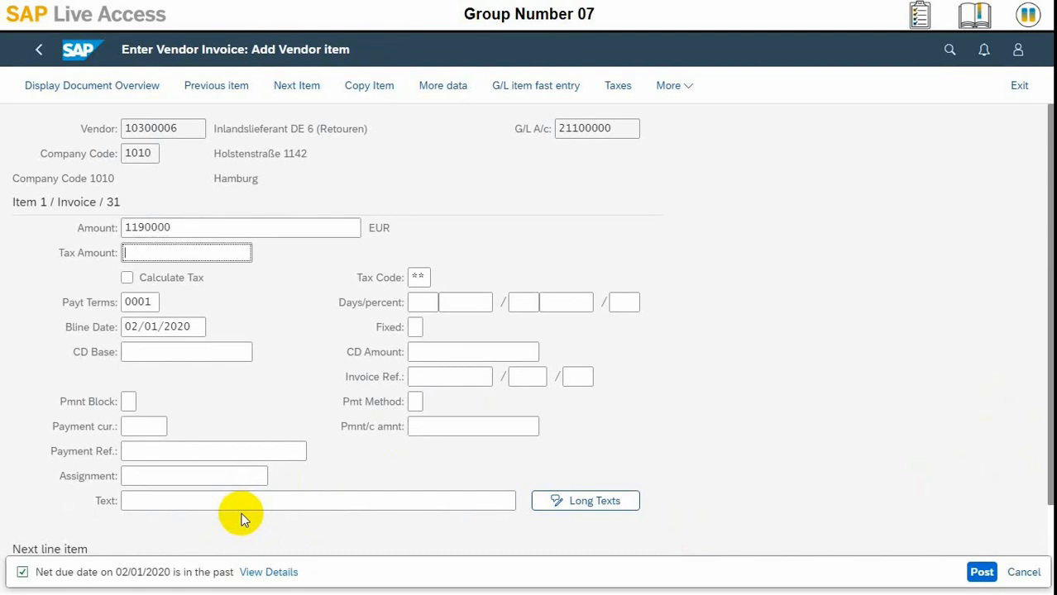
{"action": "type", "text": "190000"}
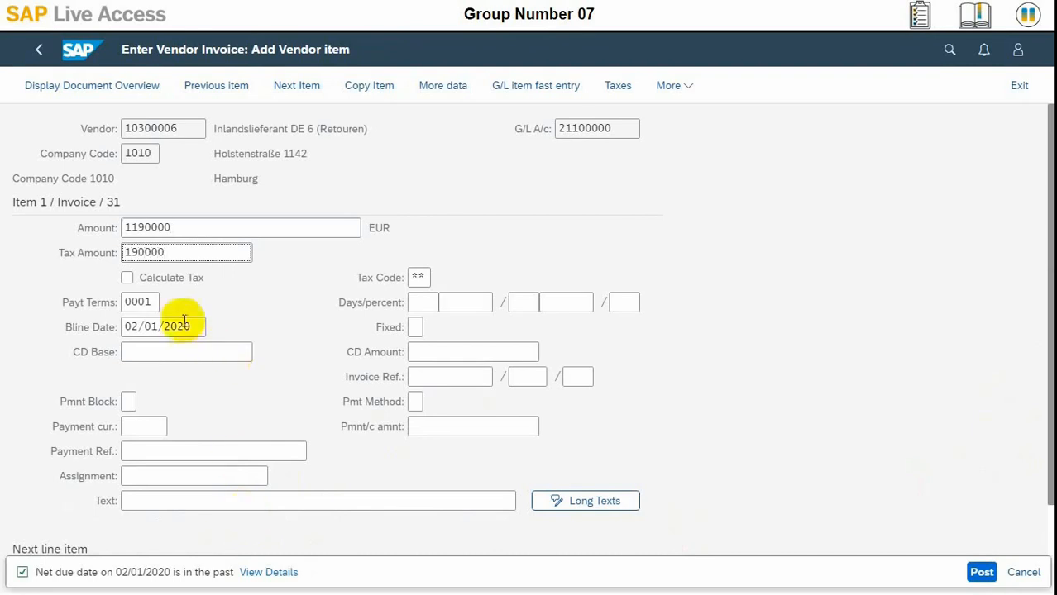
Set the vendor item's tax code to V1
{"action": "left_click", "coordinate": [424, 277]}
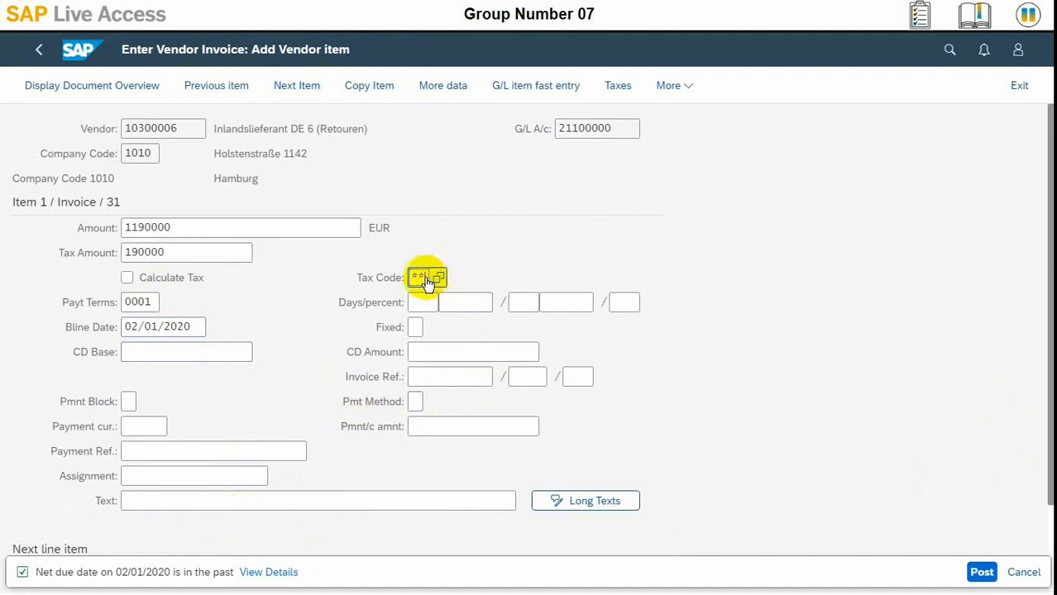
{"action": "left_click_drag", "start_coordinate": [424, 277], "coordinate": [399, 285]}
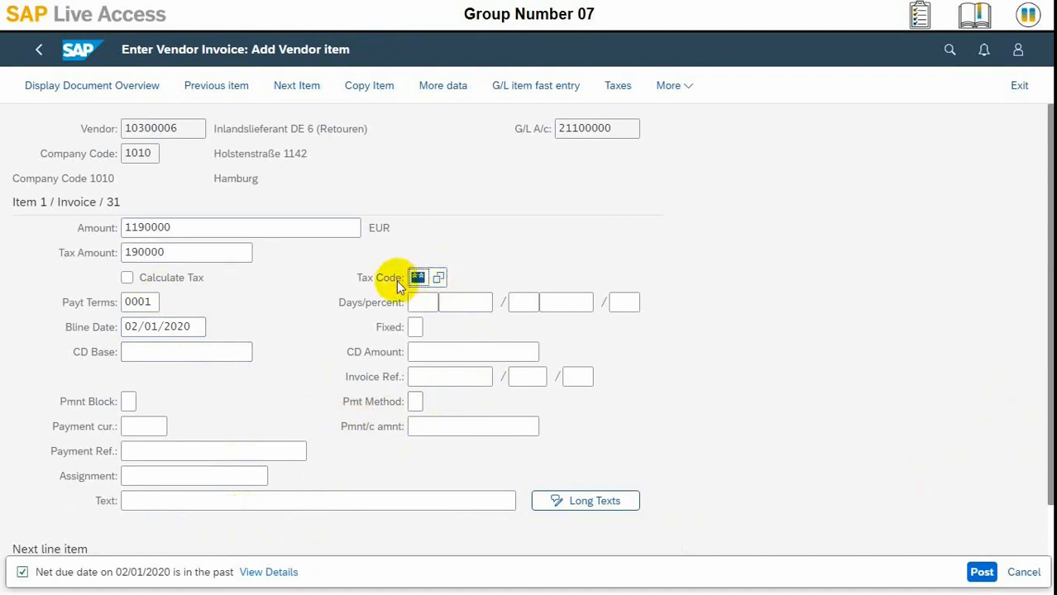
{"action": "type", "text": "V1"}
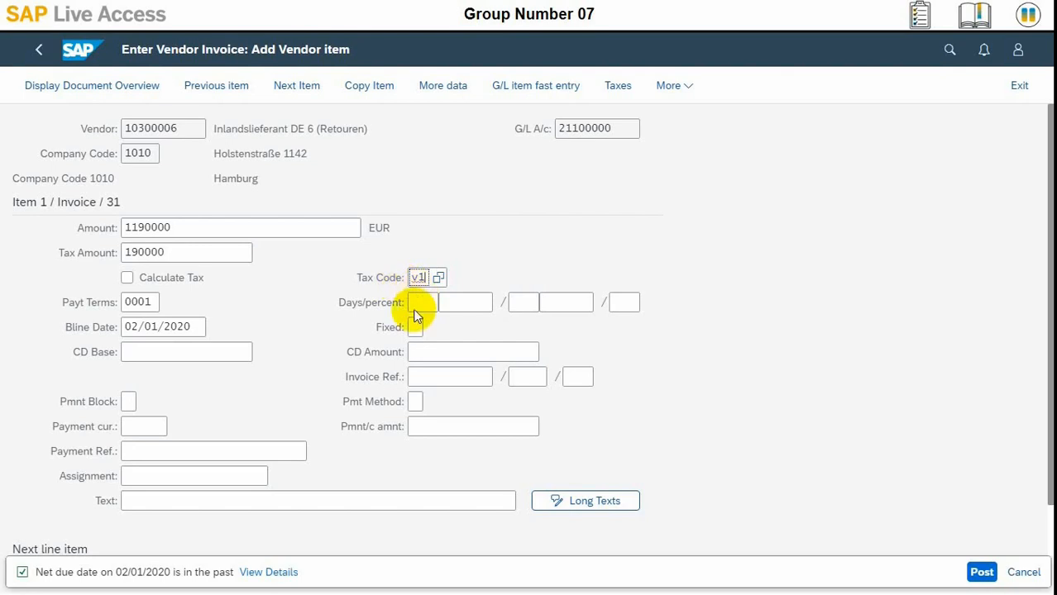
{"action": "left_click", "coordinate": [416, 305]}
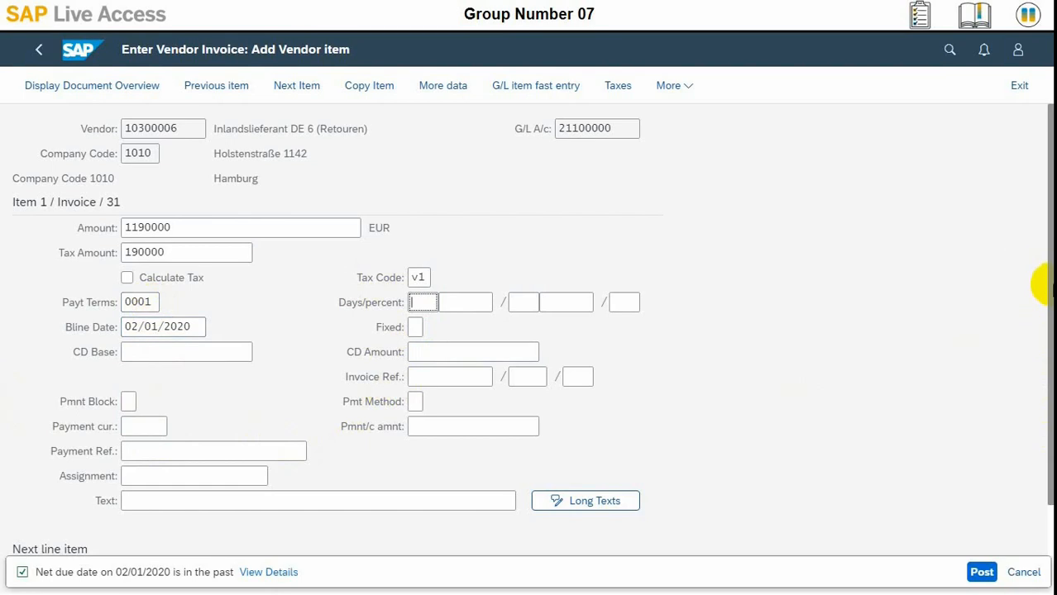
Enter posting key 70 for the next line item
{"action": "left_click_drag", "start_coordinate": [1047, 347], "coordinate": [1048, 423]}
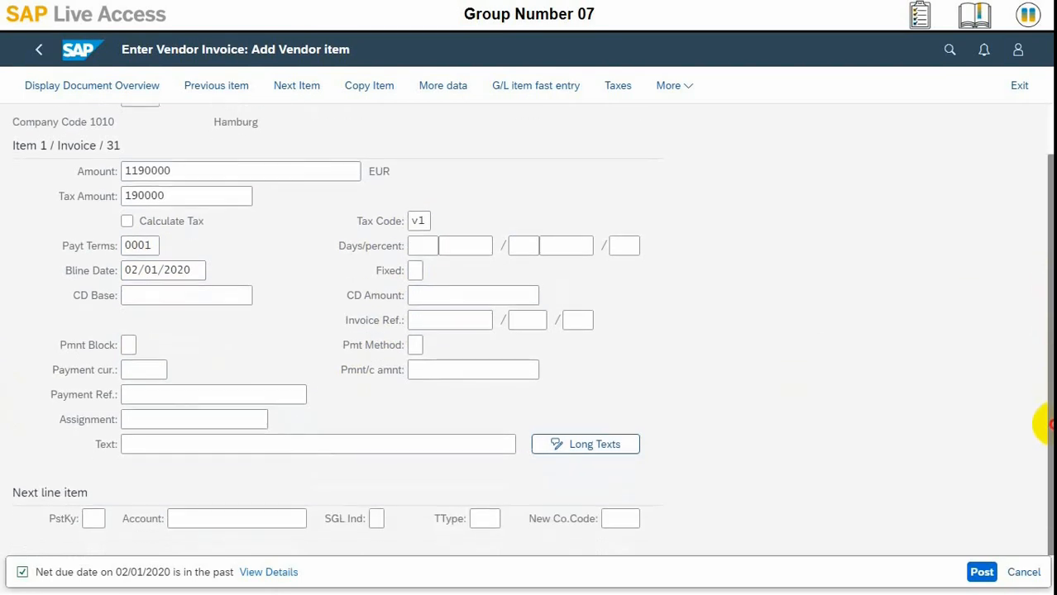
{"action": "left_click", "coordinate": [92, 518]}
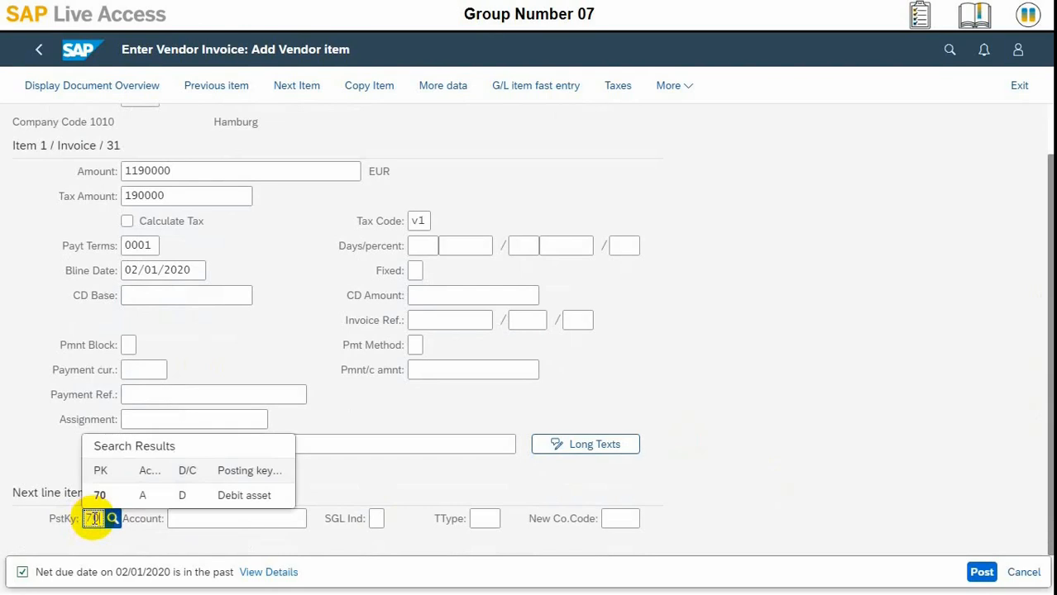
{"action": "key", "text": "Tab"}
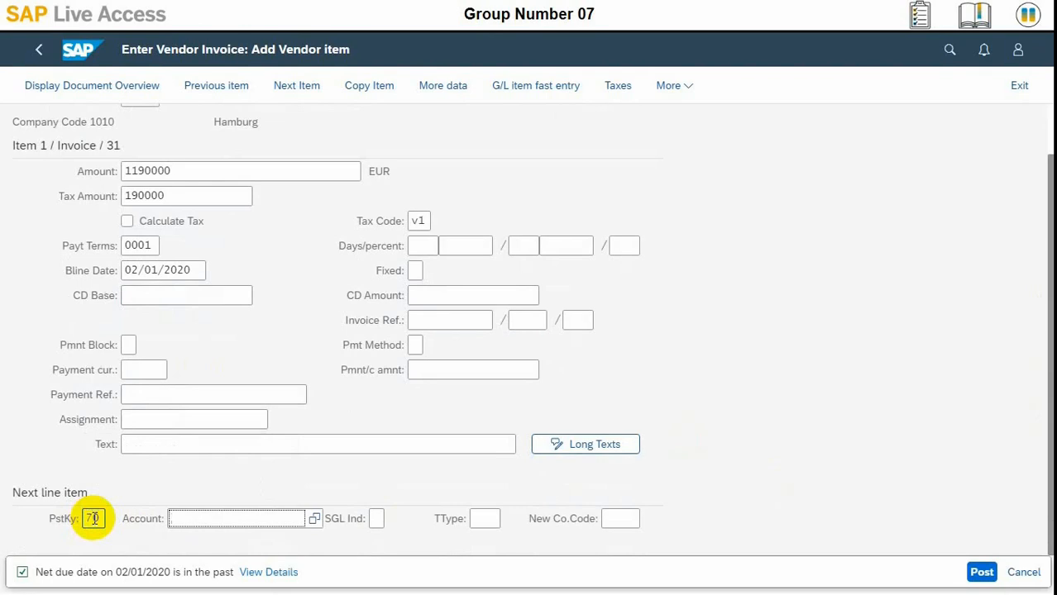
Check the created asset's number in the Notepad note, and return to the next line item's account in the vendor invoice
{"action": "key", "text": "alt+Tab"}
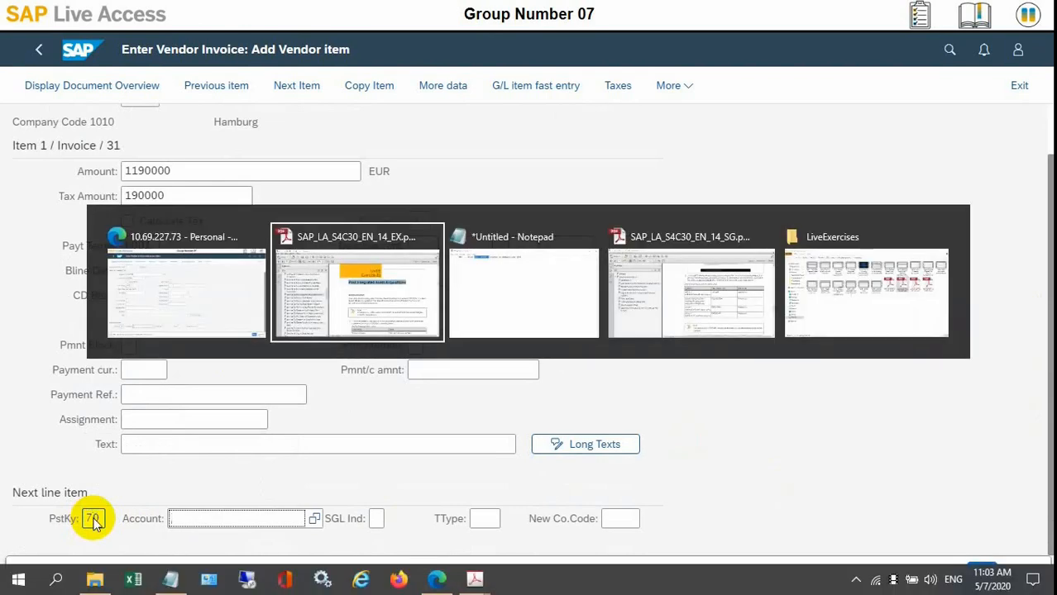
{"action": "key", "text": "alt+Tab"}
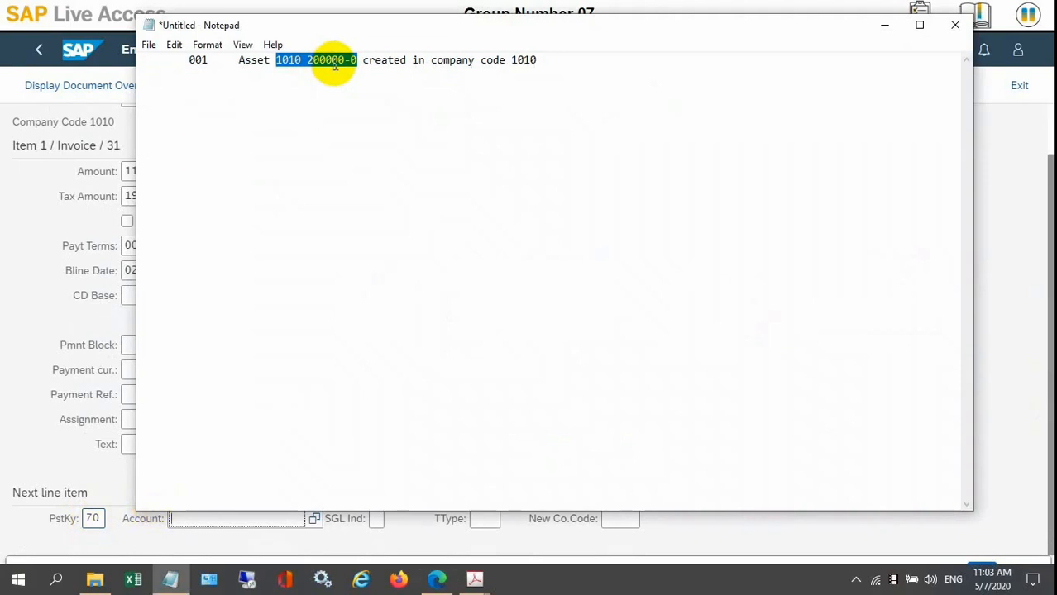
{"action": "left_click", "coordinate": [336, 61]}
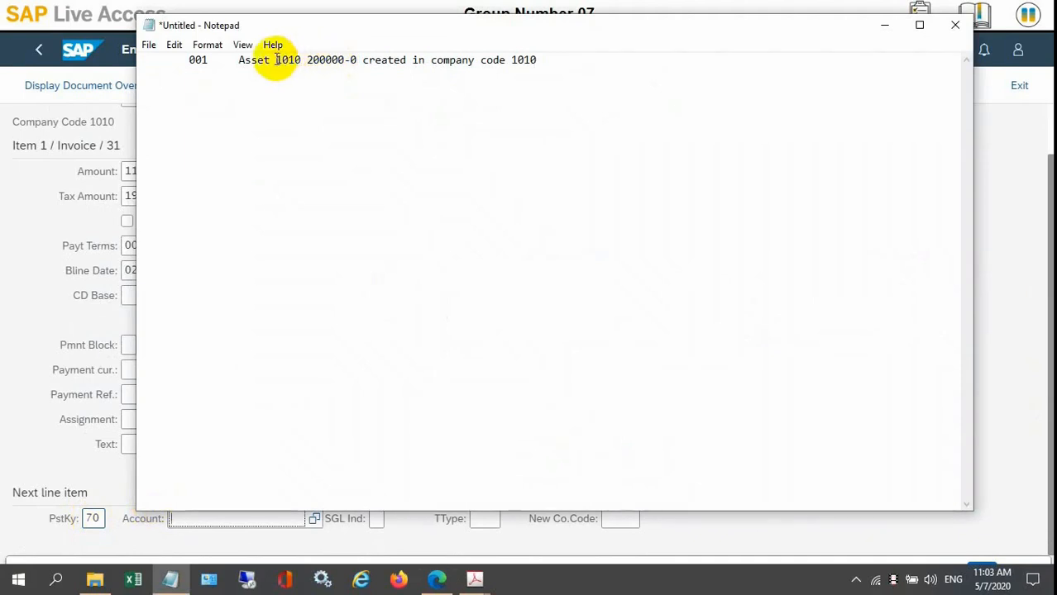
{"action": "left_click_drag", "start_coordinate": [307, 61], "coordinate": [356, 61]}
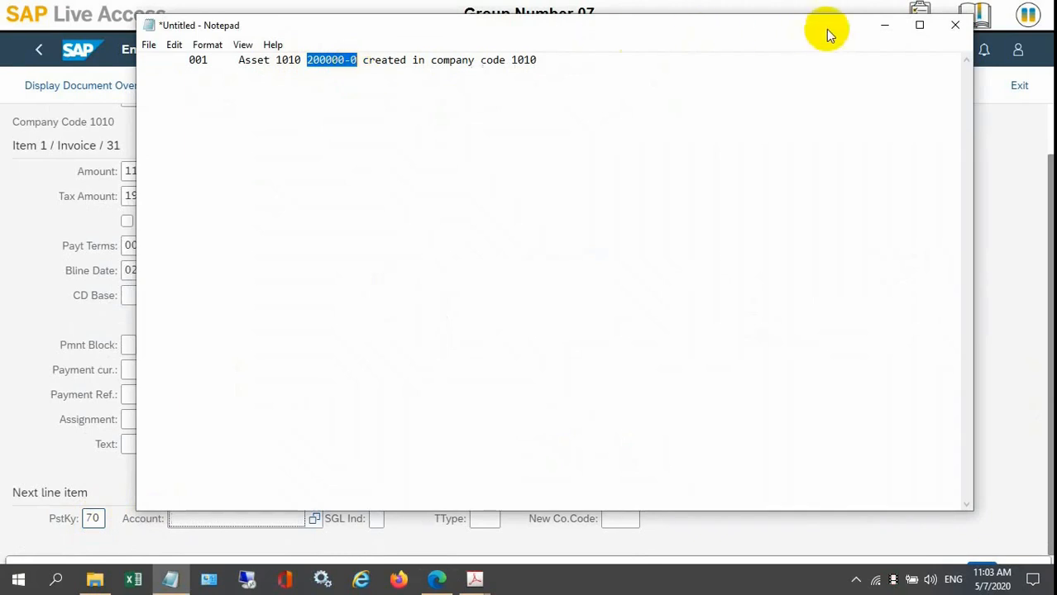
{"action": "left_click", "coordinate": [880, 30]}
{"action": "left_click", "coordinate": [253, 519]}
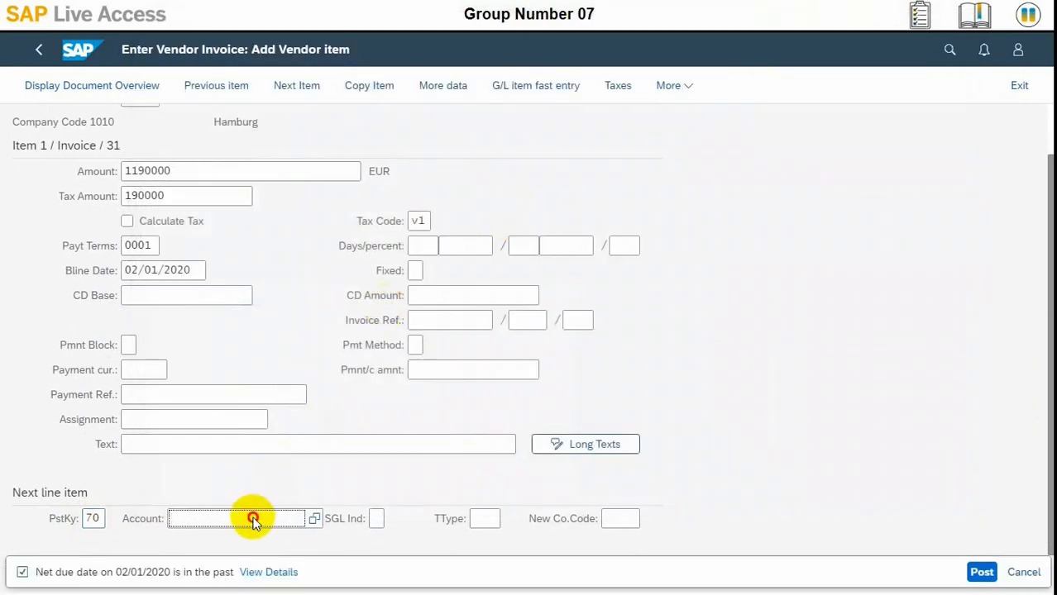
Try to find the asset by entering 1010 as the account and searching for the description "office building hamburg", and clear the account entry
{"action": "type", "text": "1010"}
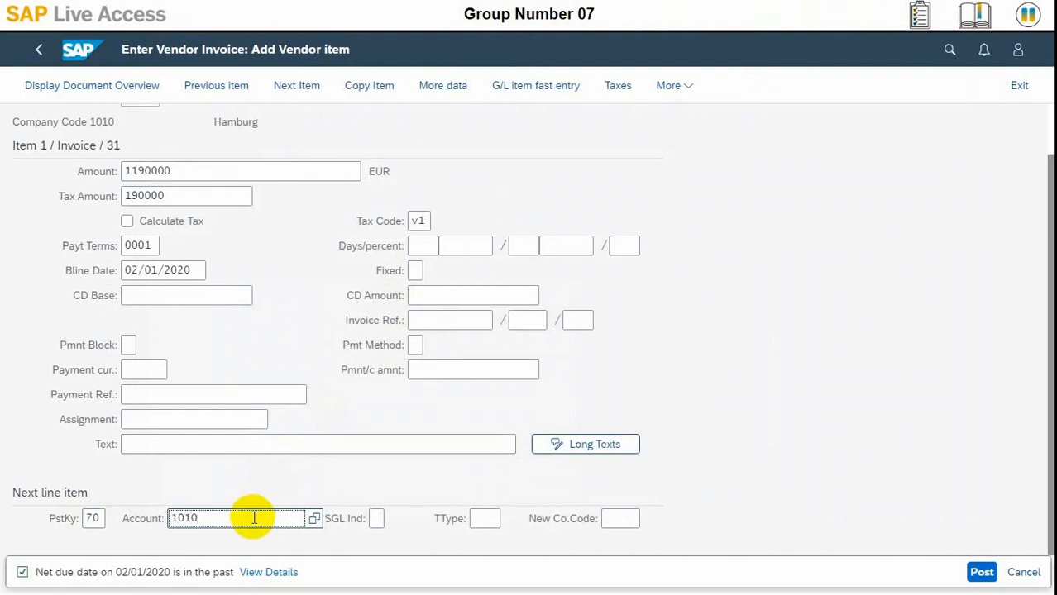
{"action": "left_click", "coordinate": [314, 520]}
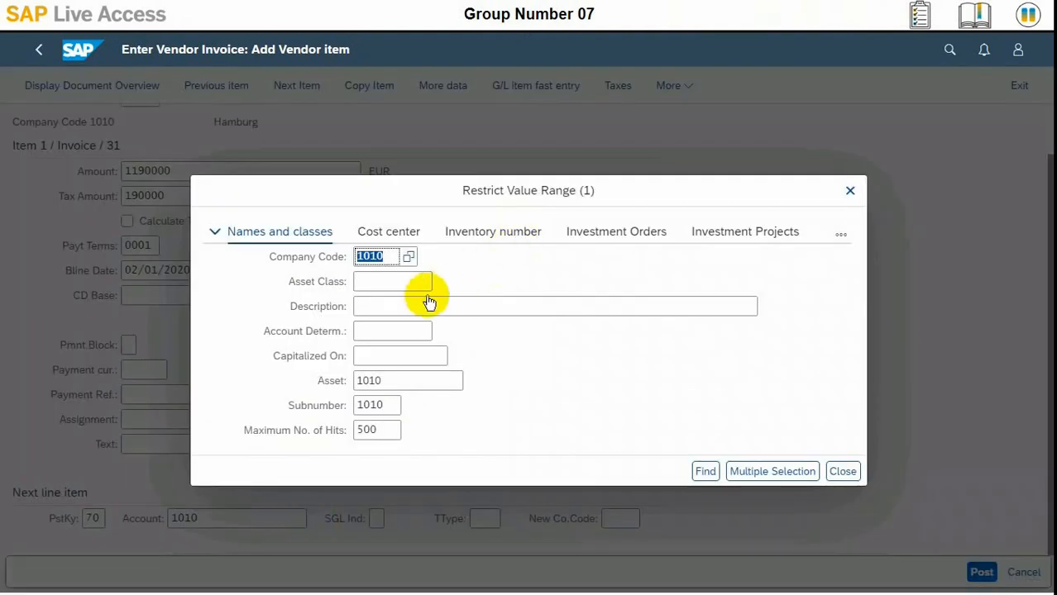
{"action": "left_click", "coordinate": [403, 284]}
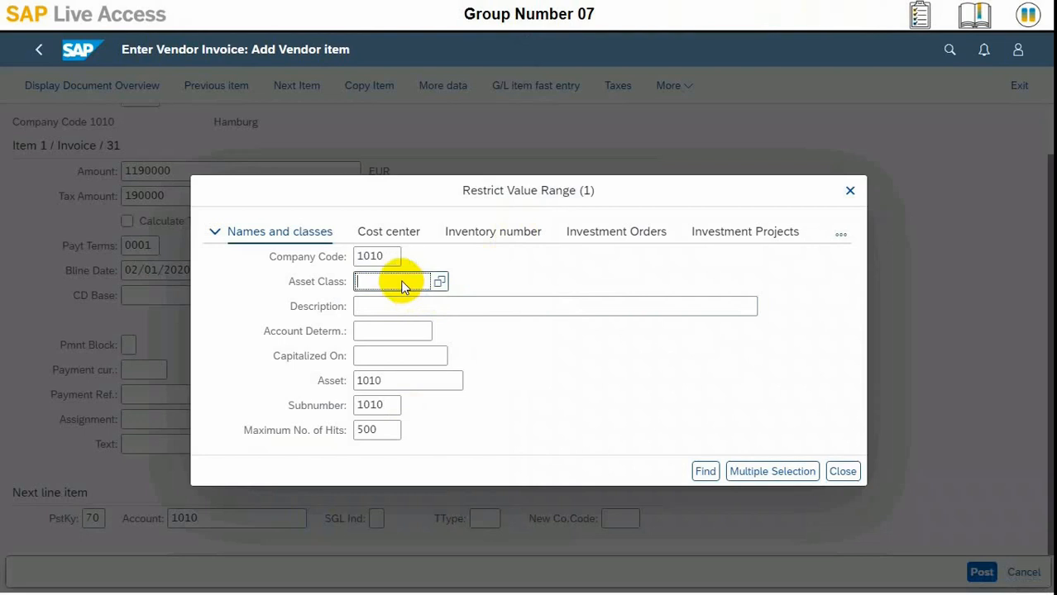
{"action": "left_click", "coordinate": [405, 309]}
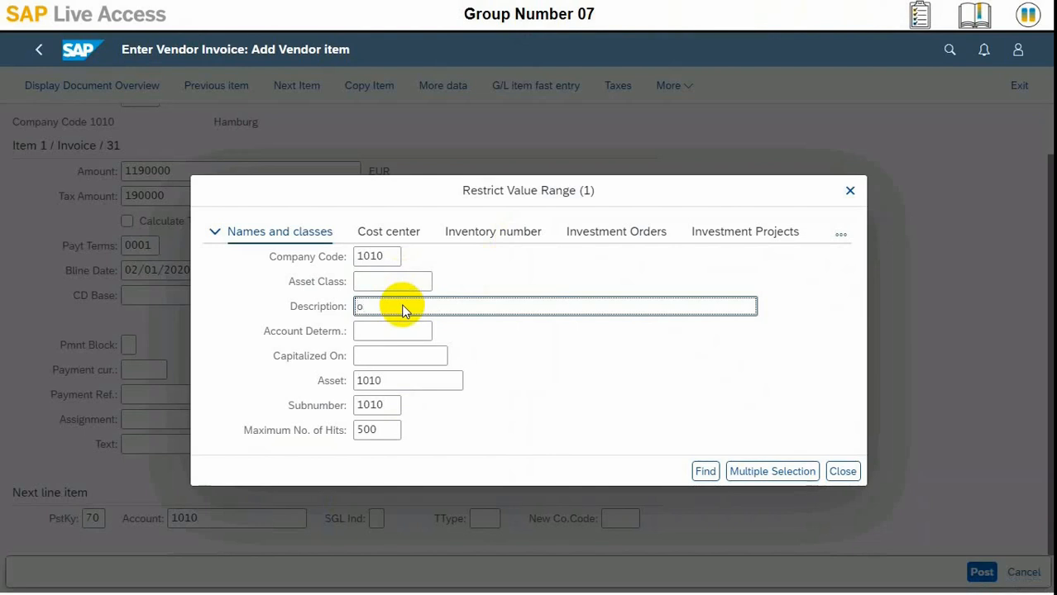
{"action": "type", "text": "office building hamburg"}
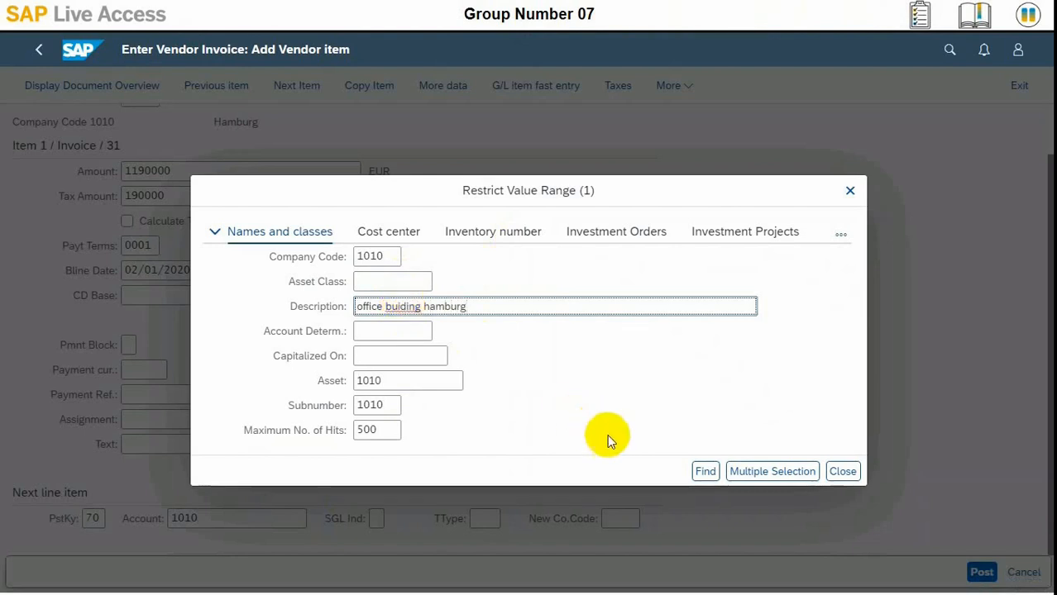
{"action": "left_click", "coordinate": [705, 472]}
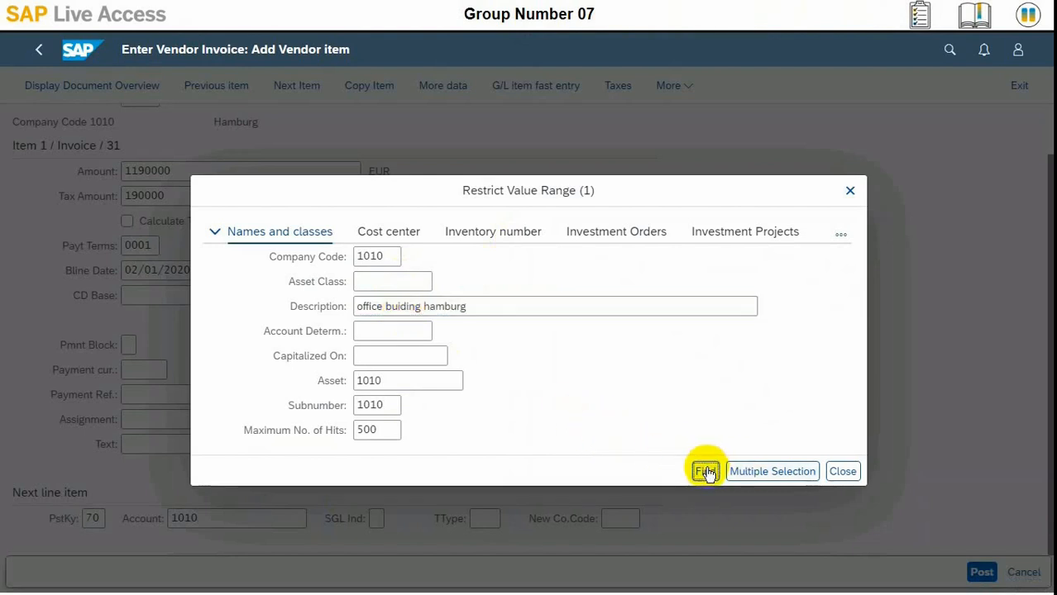
{"action": "left_click", "coordinate": [402, 313]}
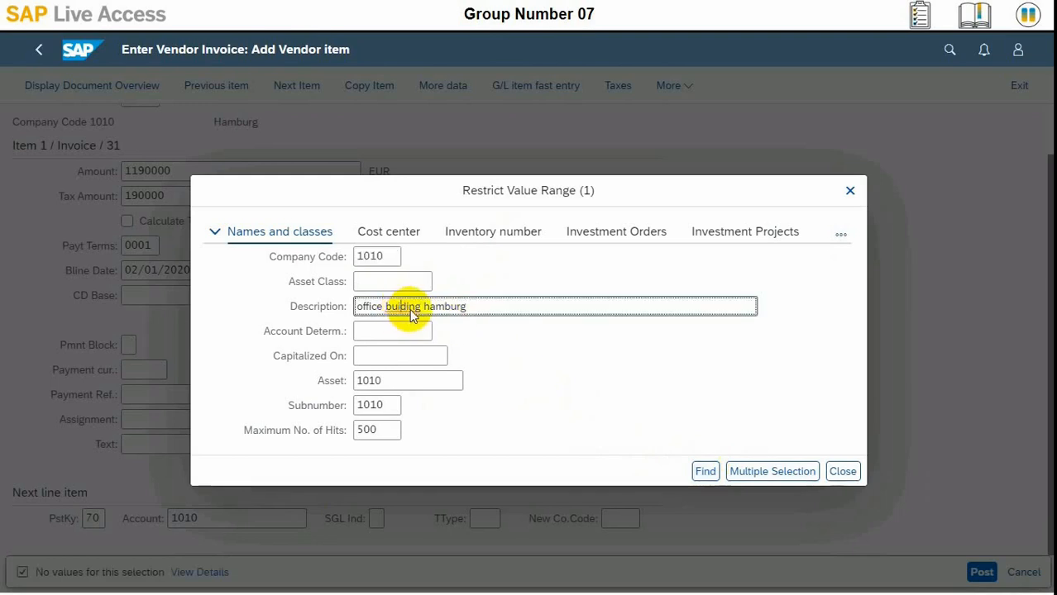
{"action": "left_click", "coordinate": [704, 472]}
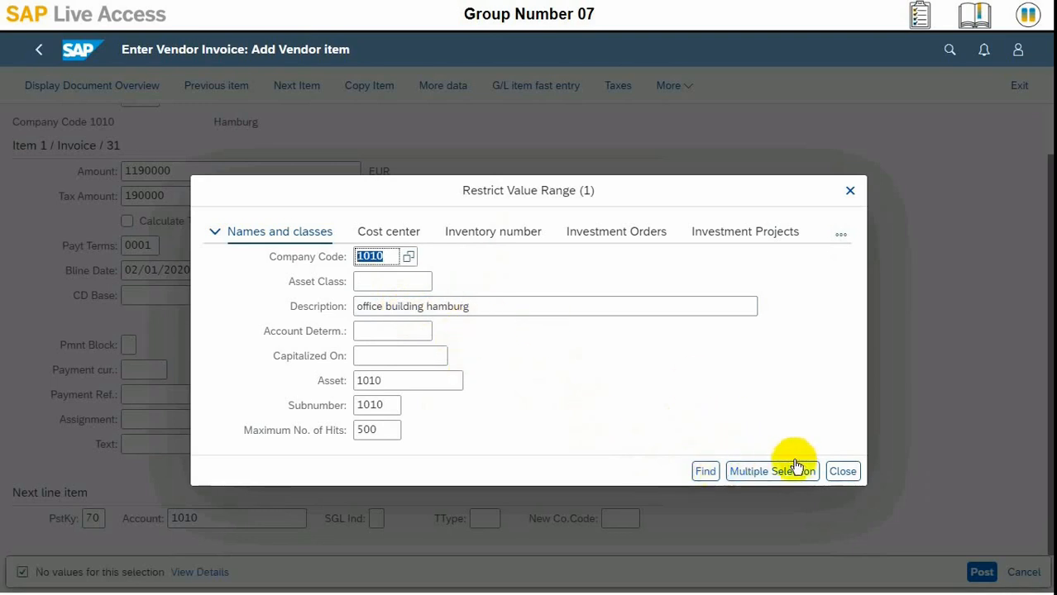
{"action": "left_click", "coordinate": [835, 471]}
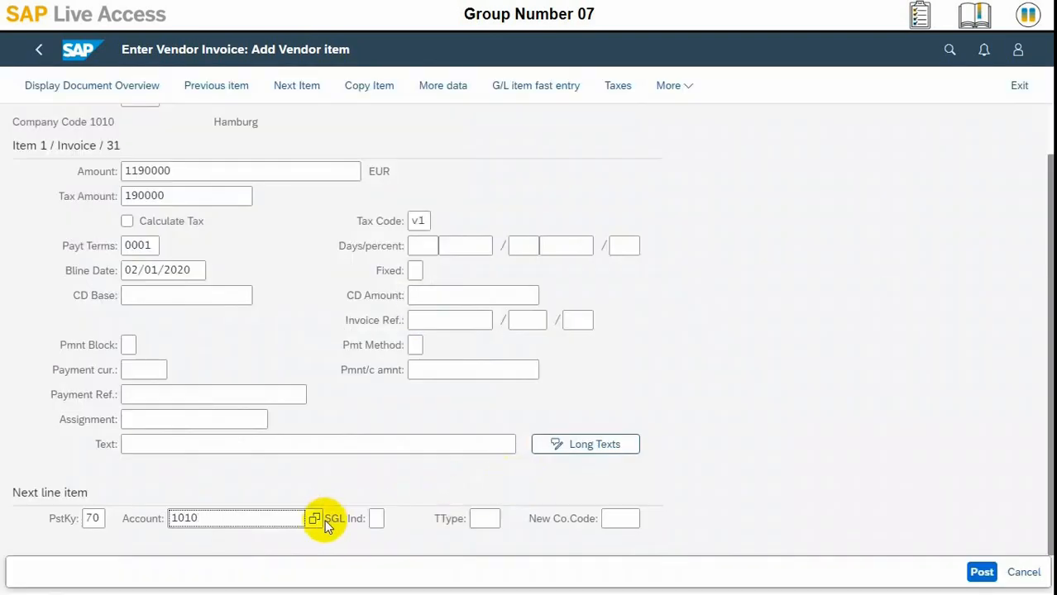
{"action": "left_click", "coordinate": [156, 521]}
{"action": "key", "text": "BackSpace"}
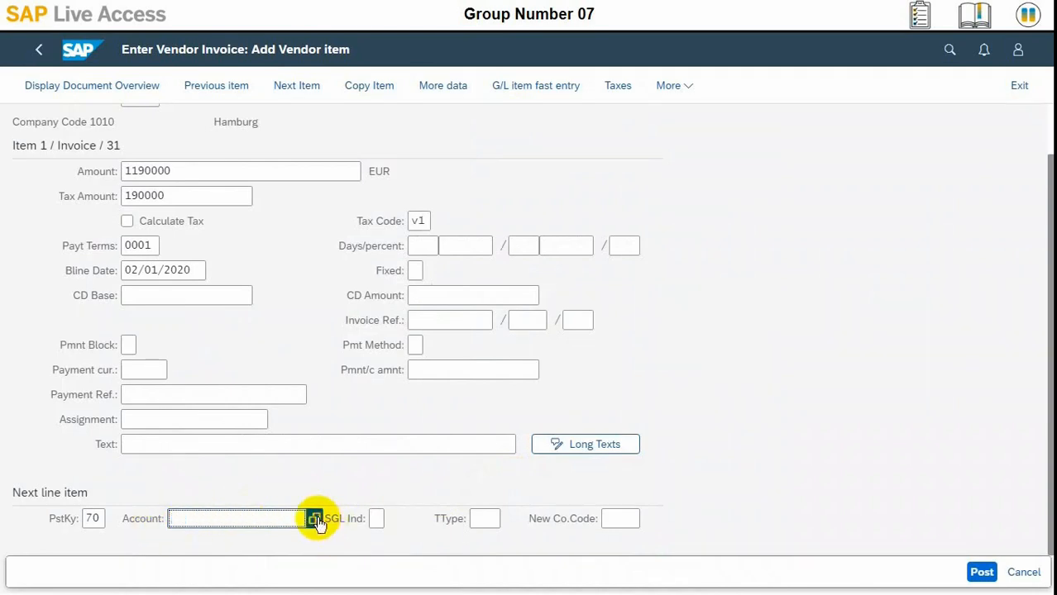
Search all assets in company code 1010 and choose "Office building Hamburg 07" as the next line item's account
{"action": "key", "text": "F4"}
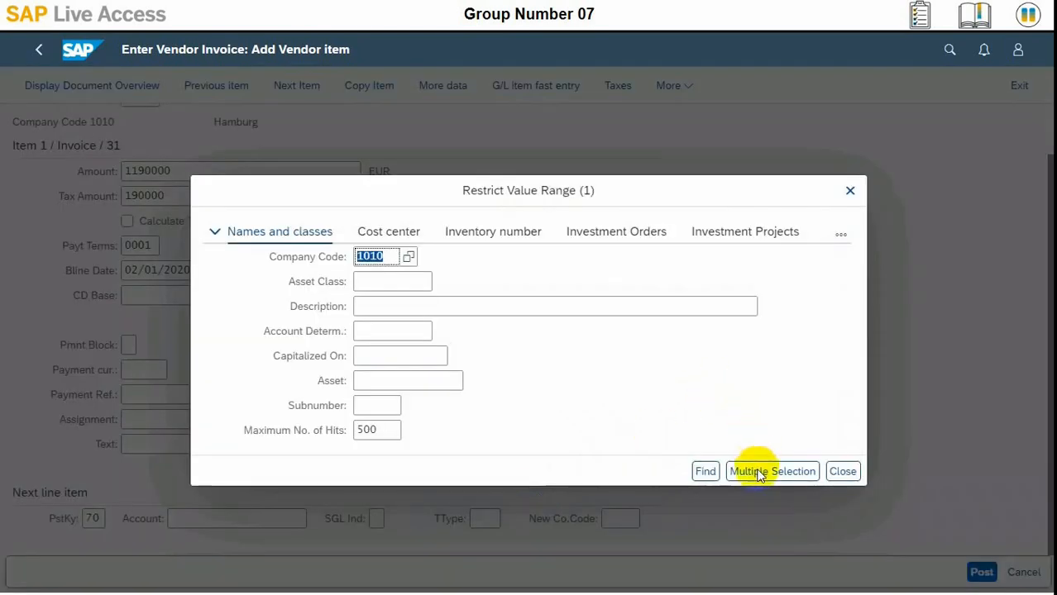
{"action": "left_click", "coordinate": [705, 473]}
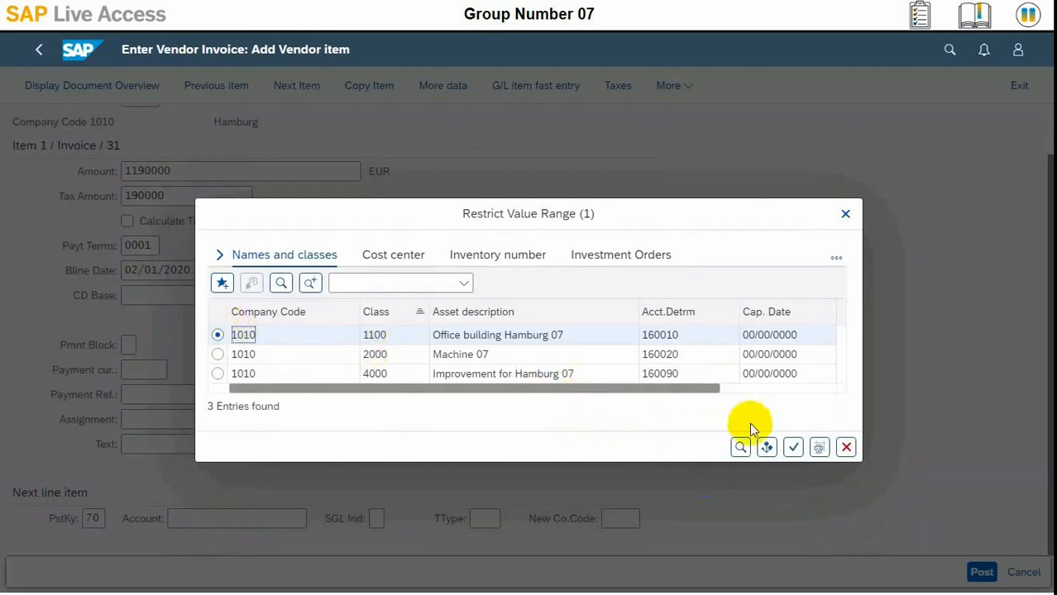
{"action": "left_click", "coordinate": [793, 448]}
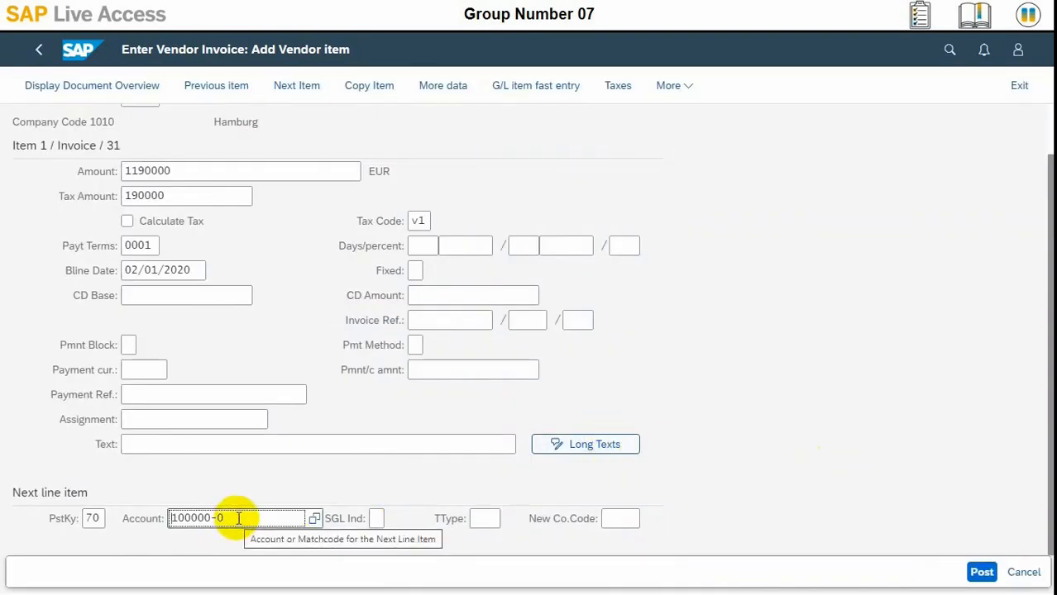
Set the next line item's transaction type to 100, and proceed to the asset item with * as its amount
{"action": "left_click", "coordinate": [480, 520]}
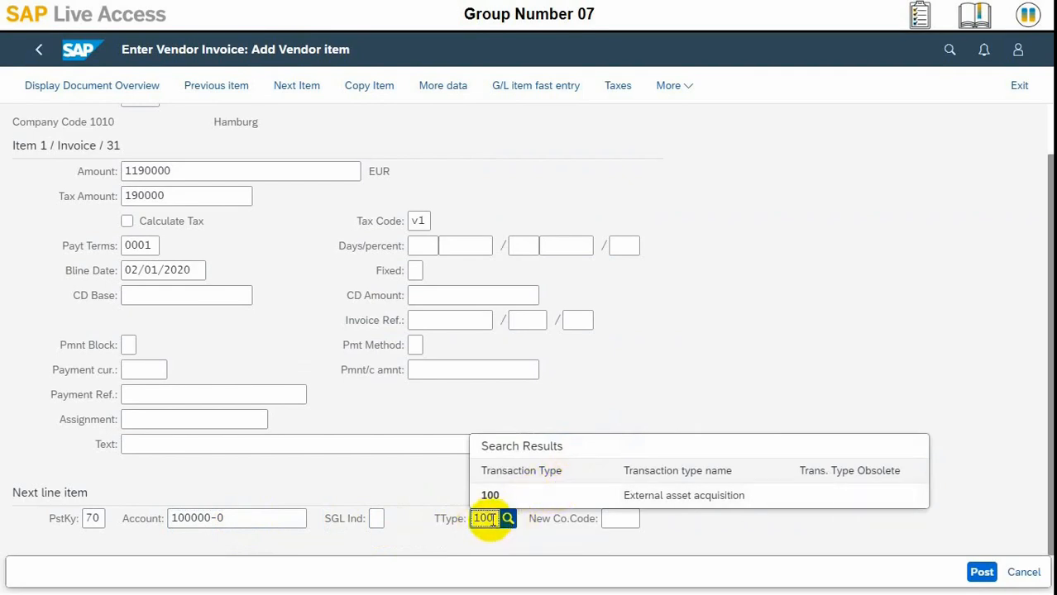
{"action": "key", "text": "Return"}
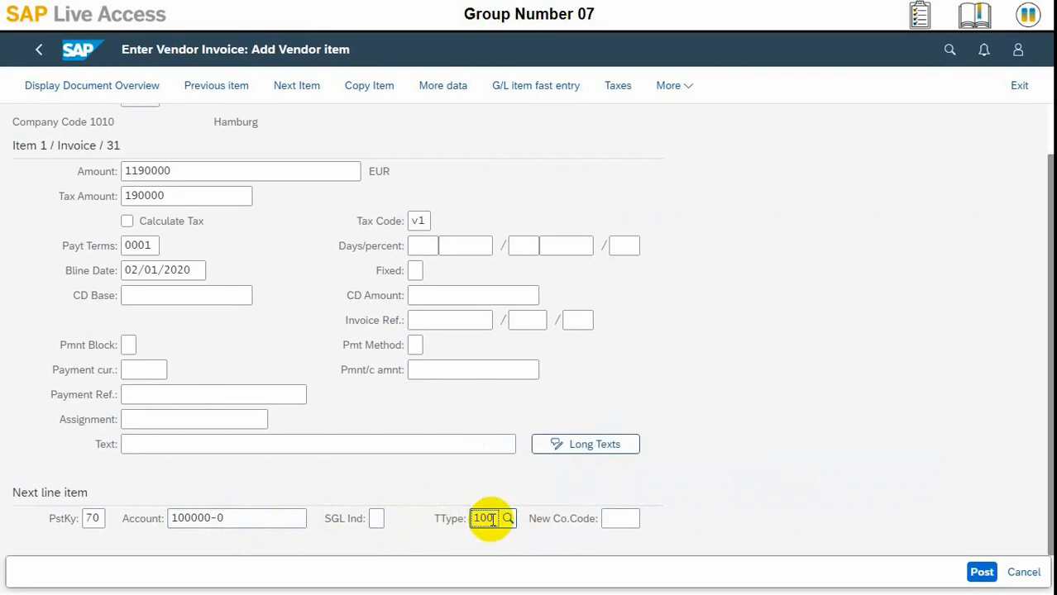
{"action": "key", "text": "Return"}
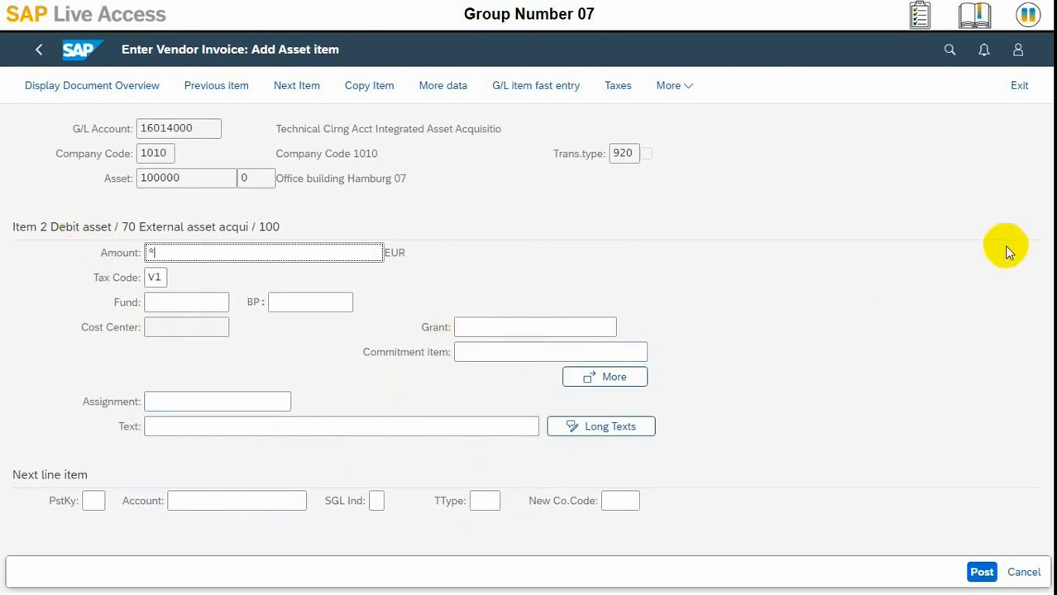
Open the coding block with the additional account assignment details of the asset item
{"action": "left_click", "coordinate": [641, 378]}
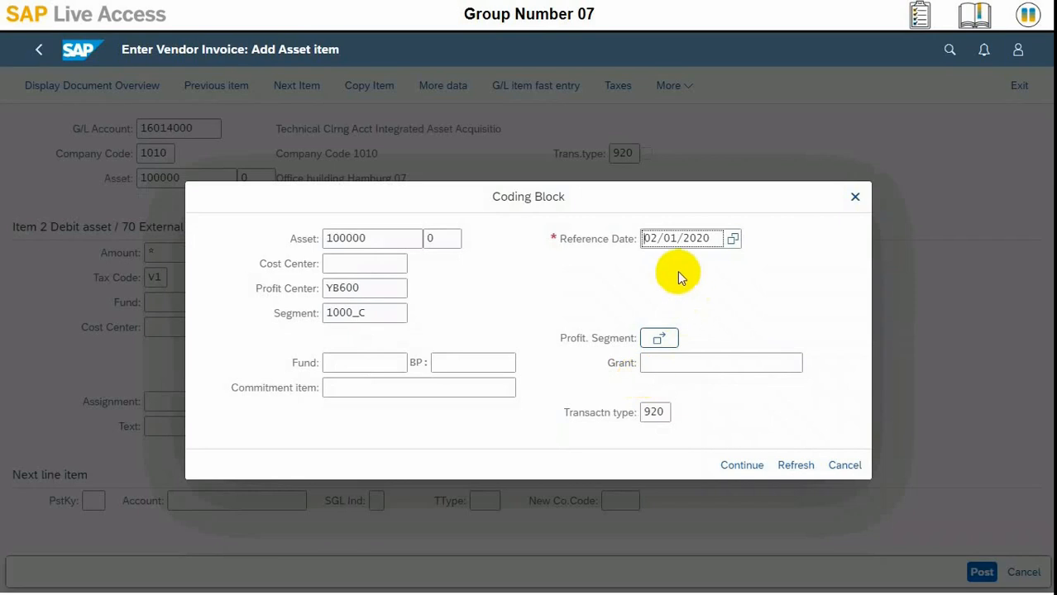
{"action": "left_click", "coordinate": [731, 241]}
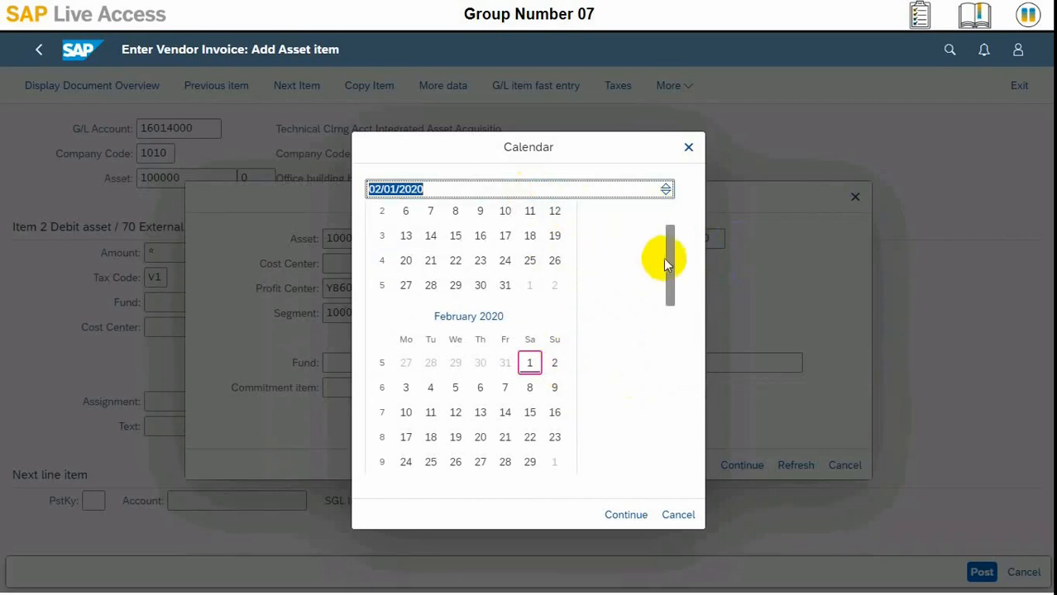
{"action": "left_click_drag", "start_coordinate": [672, 285], "coordinate": [670, 454]}
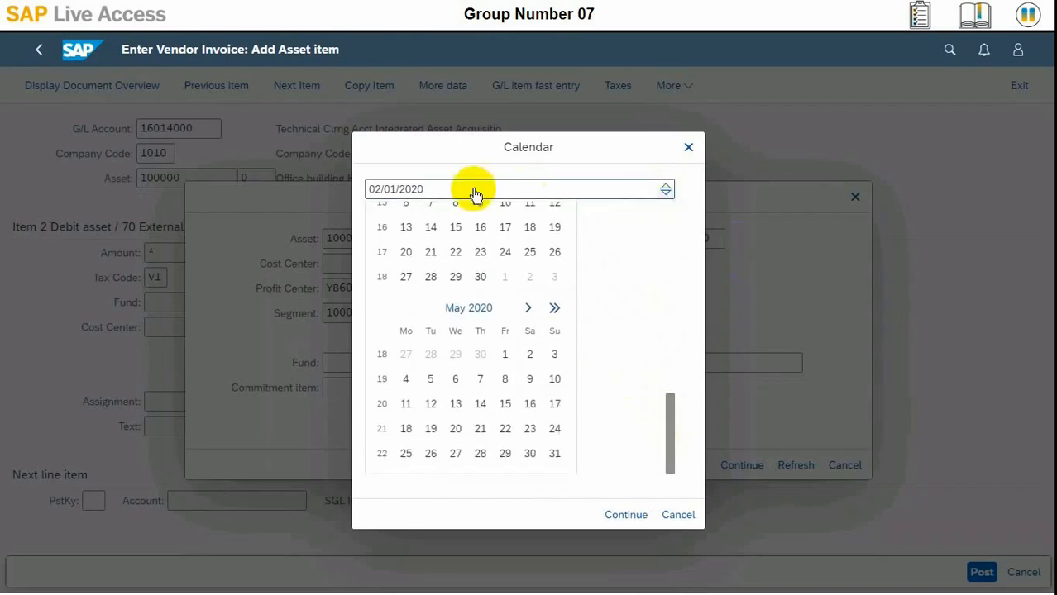
{"action": "left_click", "coordinate": [395, 190]}
{"action": "left_click_drag", "start_coordinate": [394, 190], "coordinate": [366, 189]}
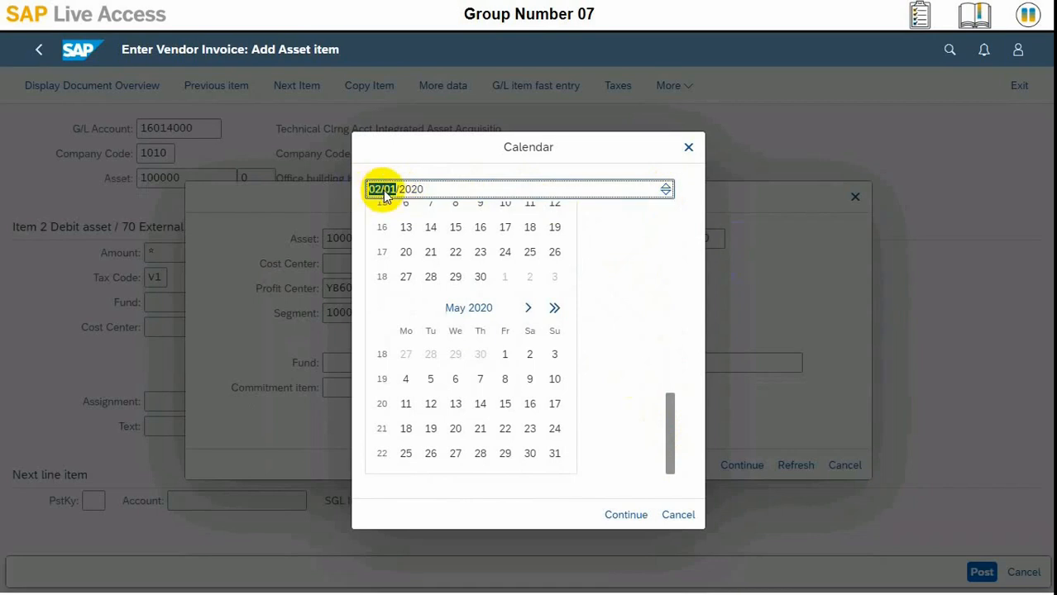
{"action": "left_click", "coordinate": [380, 195]}
{"action": "left_click", "coordinate": [554, 309]}
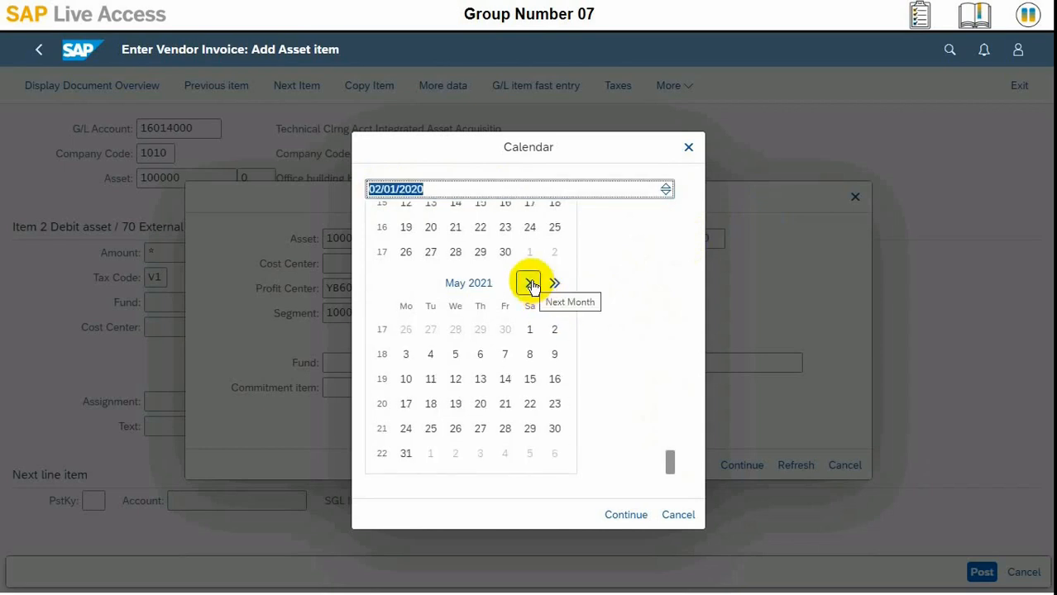
{"action": "left_click_drag", "start_coordinate": [668, 459], "coordinate": [663, 208]}
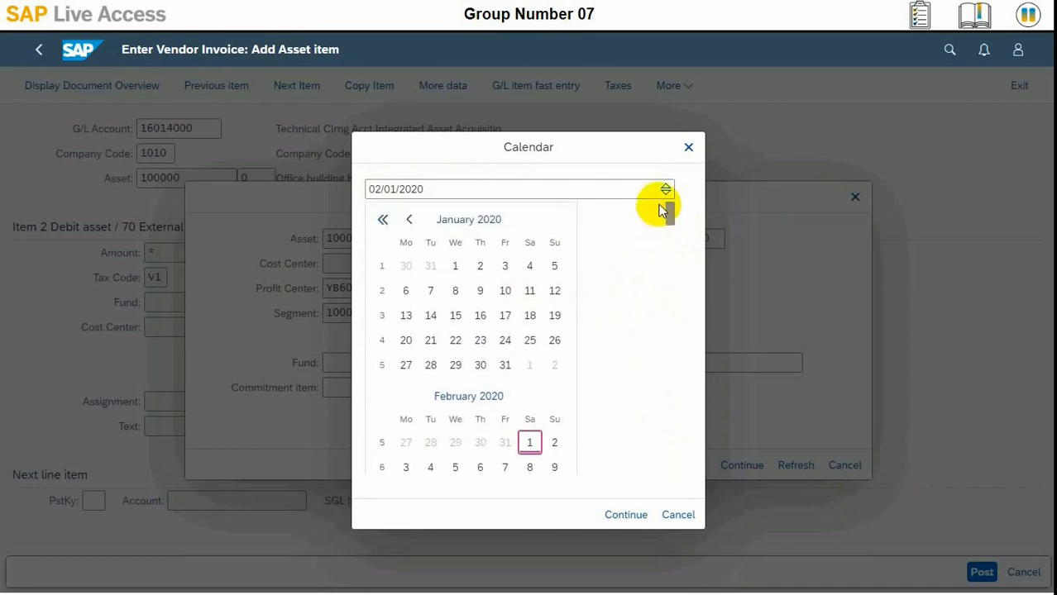
{"action": "left_click", "coordinate": [410, 220]}
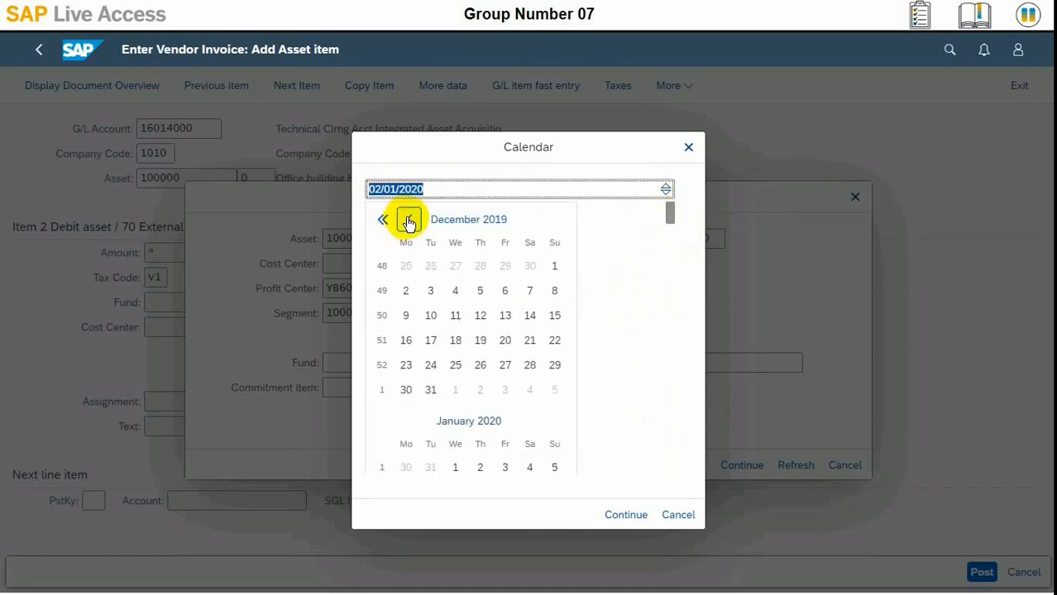
{"action": "left_click", "coordinate": [409, 220]}
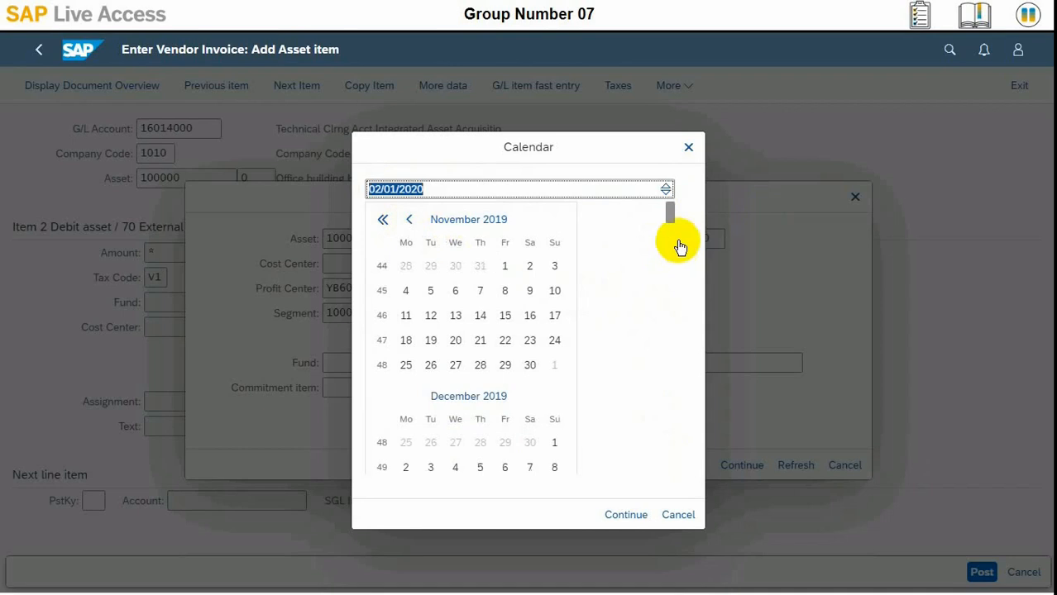
{"action": "left_click", "coordinate": [689, 149]}
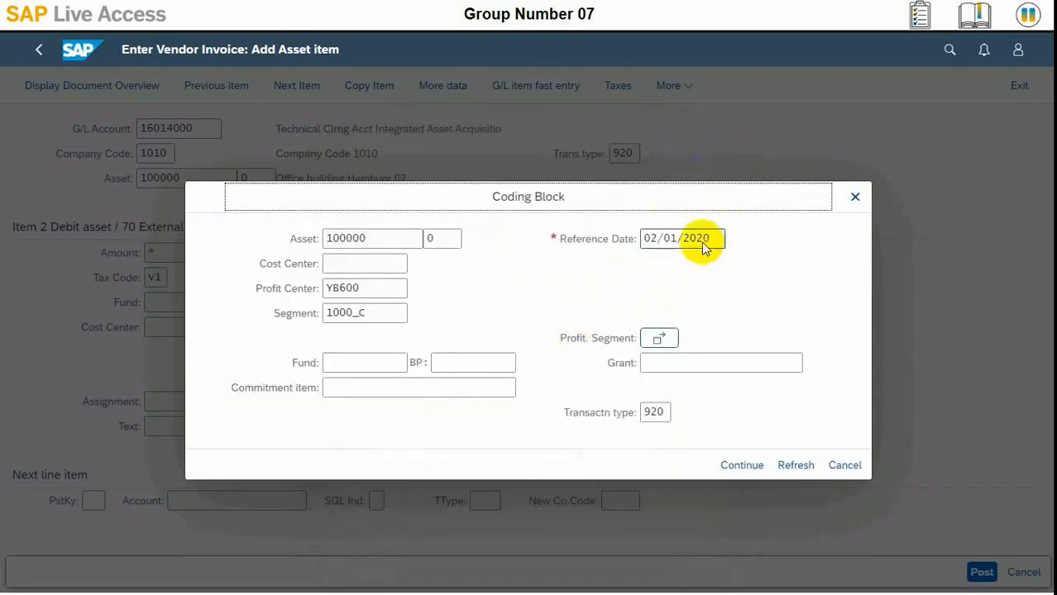
Set the coding block's reference date to 07/05/2020 and accept the asset item's account assignment
{"action": "left_click", "coordinate": [668, 242]}
{"action": "left_click", "coordinate": [654, 238]}
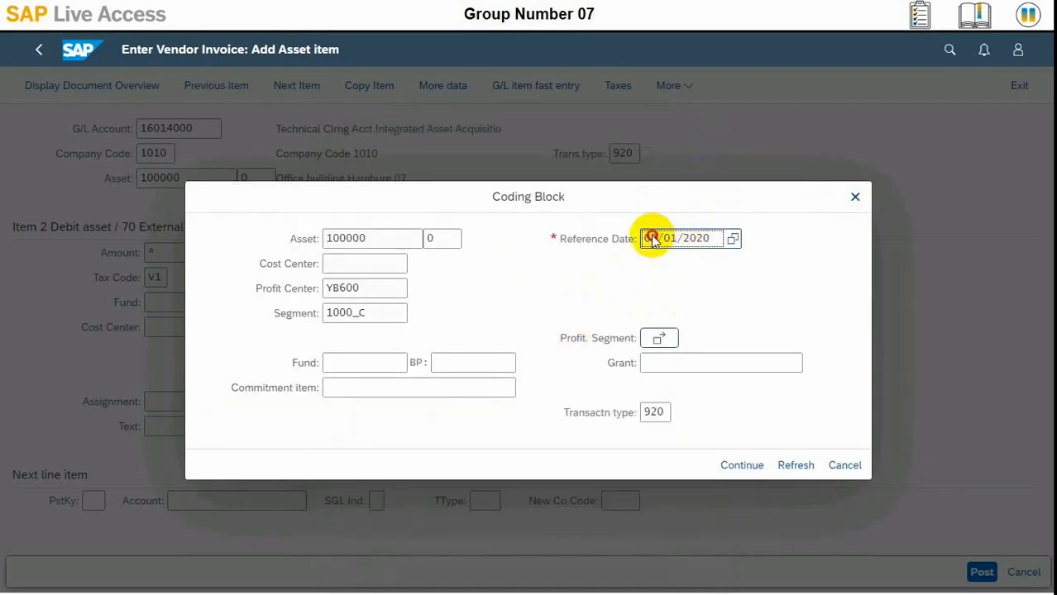
{"action": "left_click_drag", "start_coordinate": [652, 239], "coordinate": [670, 254]}
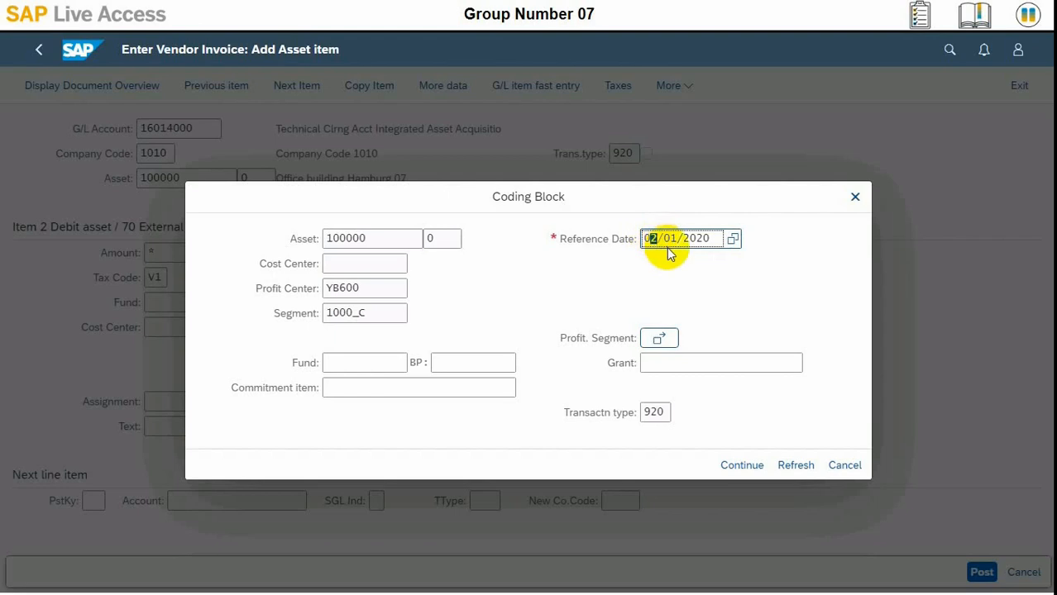
{"action": "left_click", "coordinate": [680, 246]}
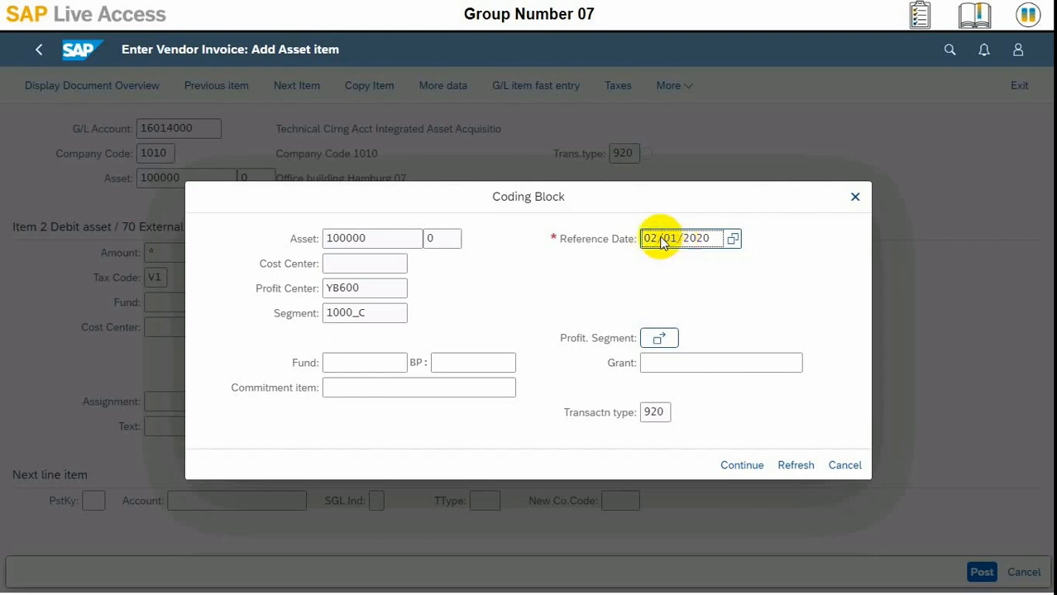
{"action": "left_click", "coordinate": [657, 243]}
{"action": "key", "text": "BackSpace"}
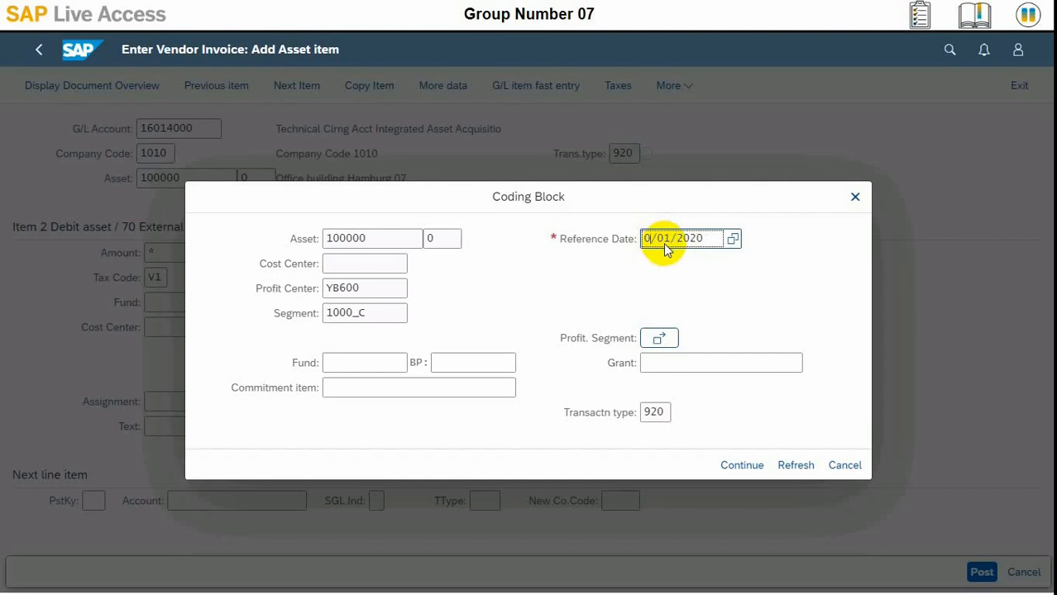
{"action": "type", "text": "7"}
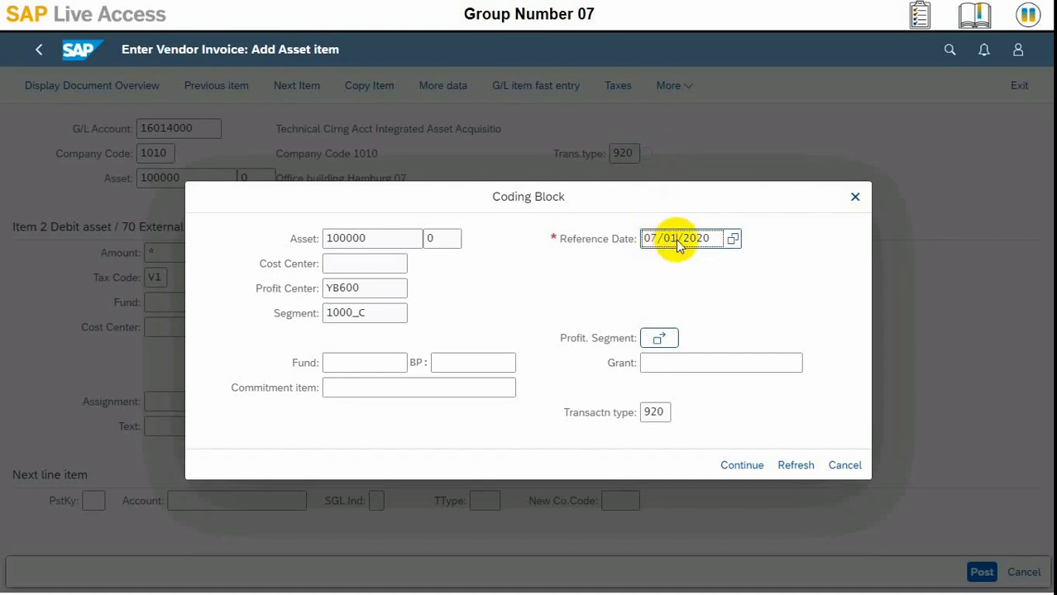
{"action": "key", "text": "BackSpace"}
{"action": "type", "text": "5"}
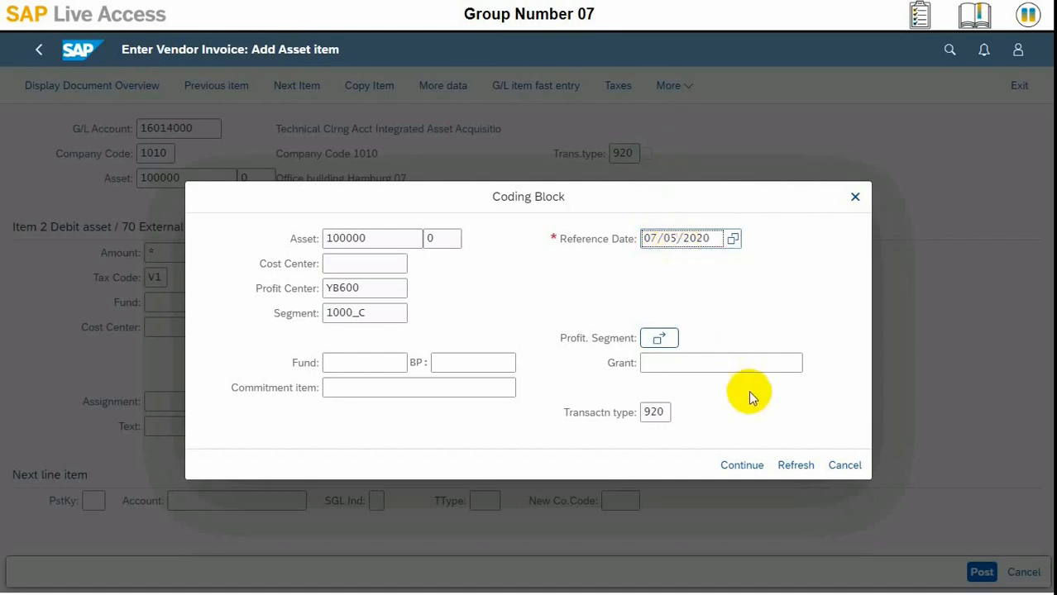
{"action": "left_click", "coordinate": [758, 459]}
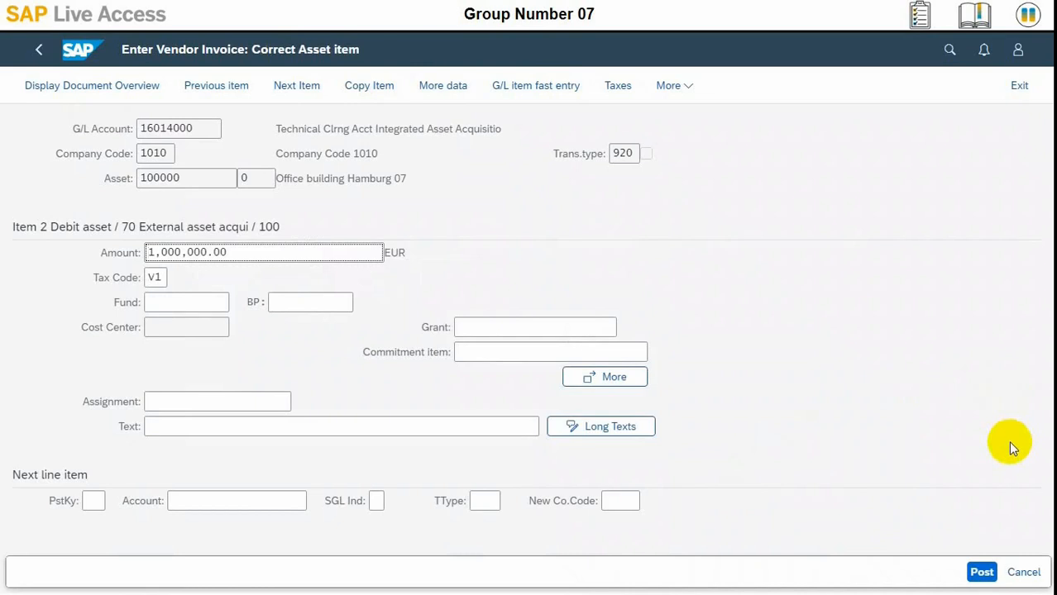
Post the vendor invoice for the asset acquisition and display the posted document
{"action": "left_click", "coordinate": [977, 568]}
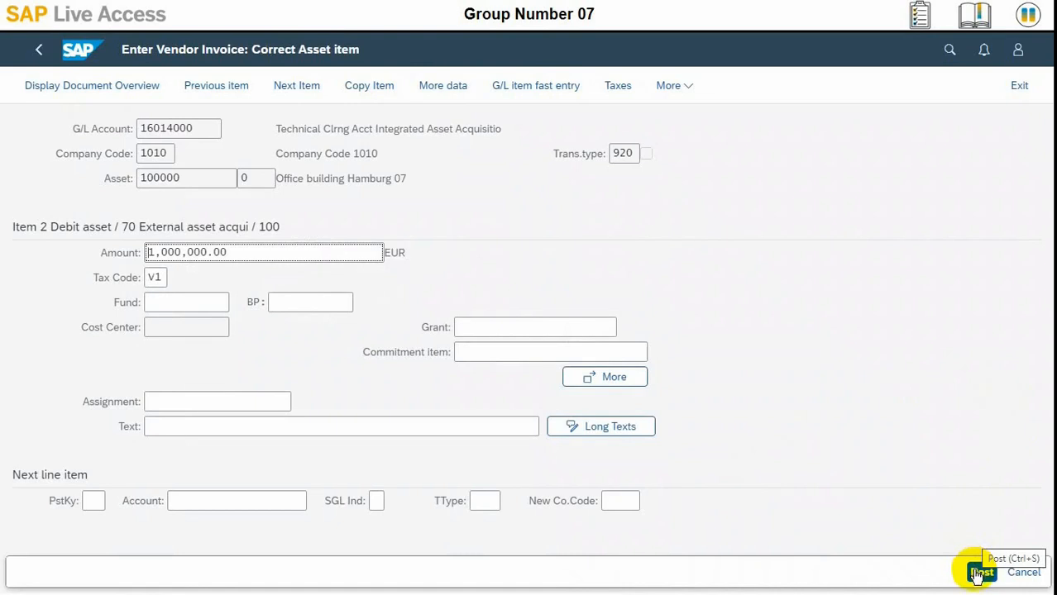
{"action": "left_click", "coordinate": [980, 572]}
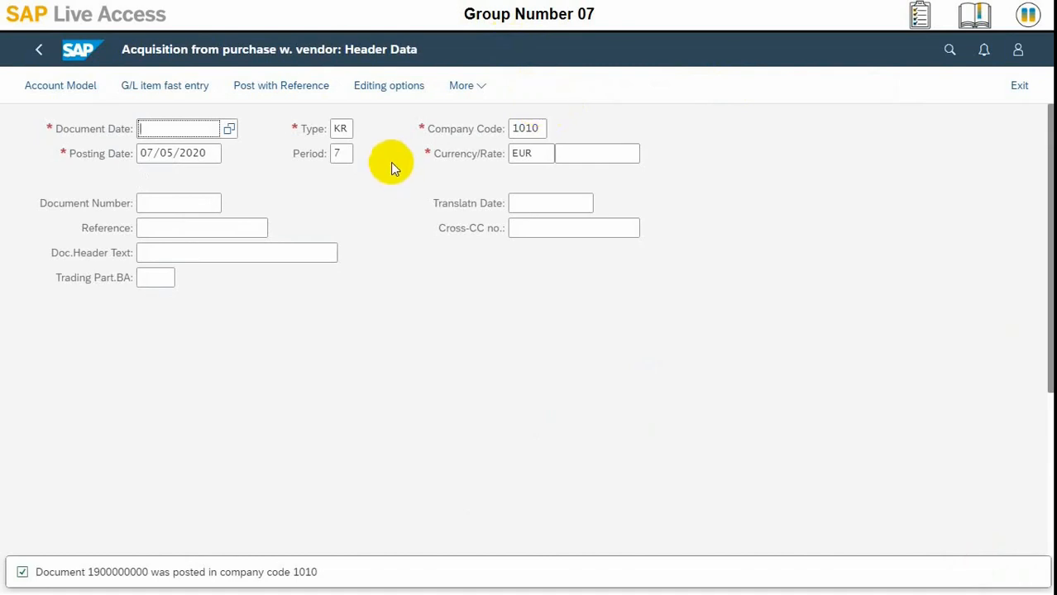
{"action": "left_click", "coordinate": [482, 87]}
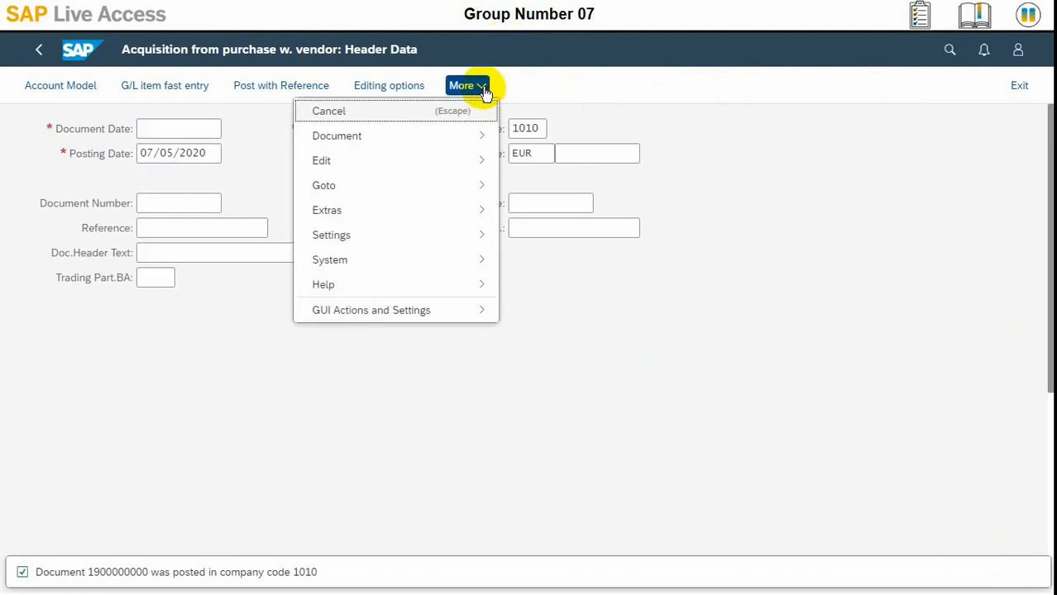
{"action": "mouse_move", "coordinate": [440, 135]}
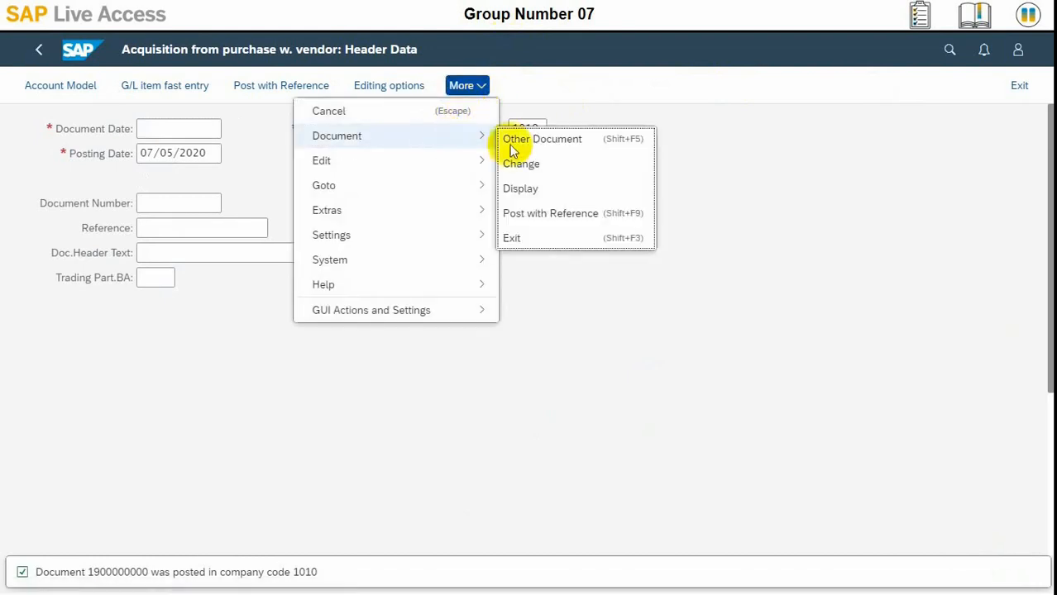
{"action": "left_click", "coordinate": [531, 187]}
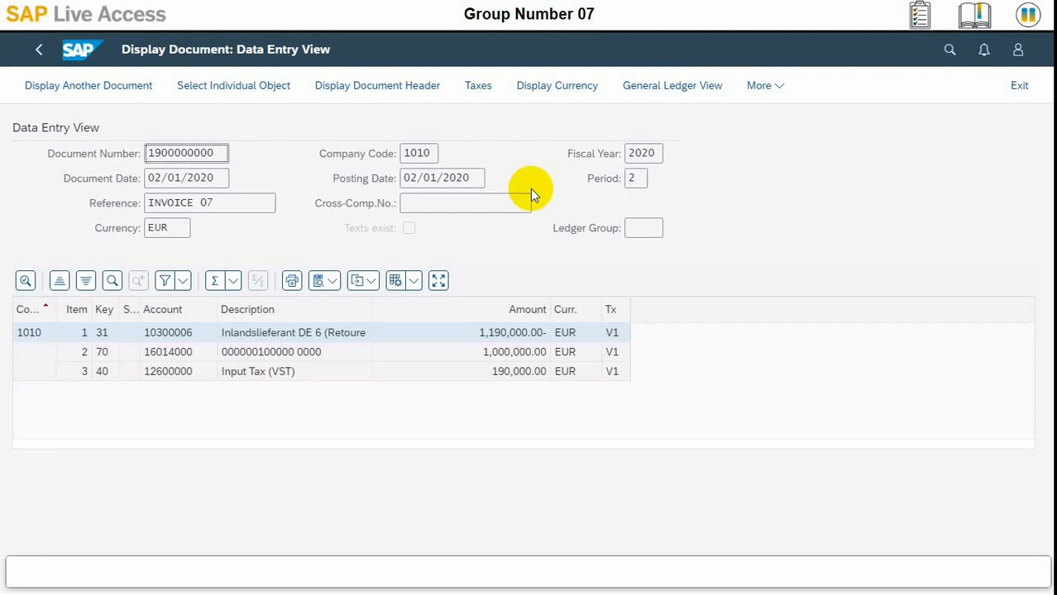
Open the document's asset accounting view and examine the line items, including the technical clearing and input tax accounts
{"action": "left_click", "coordinate": [780, 88]}
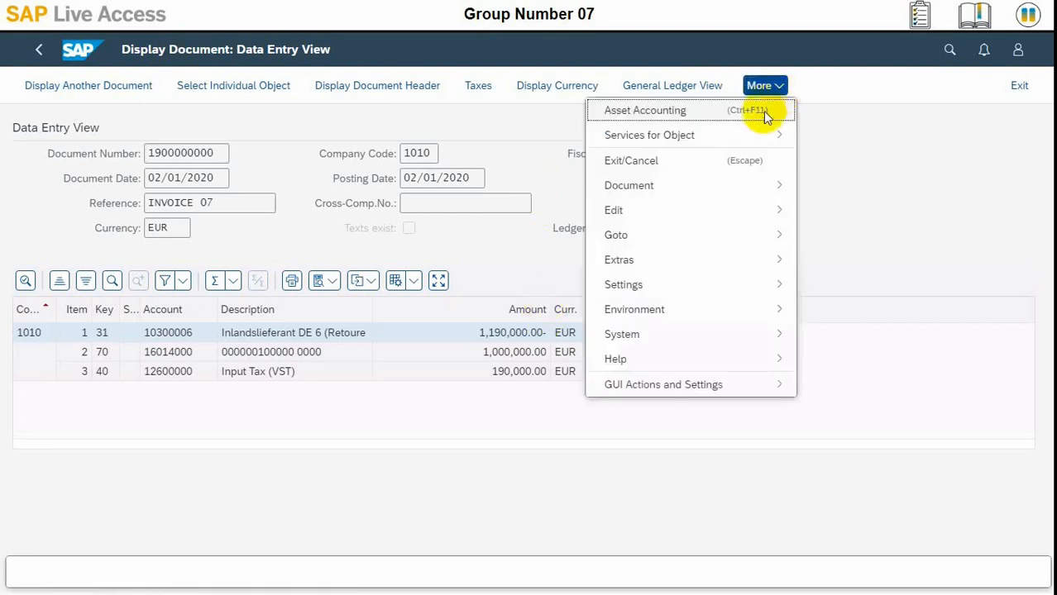
{"action": "left_click", "coordinate": [761, 115]}
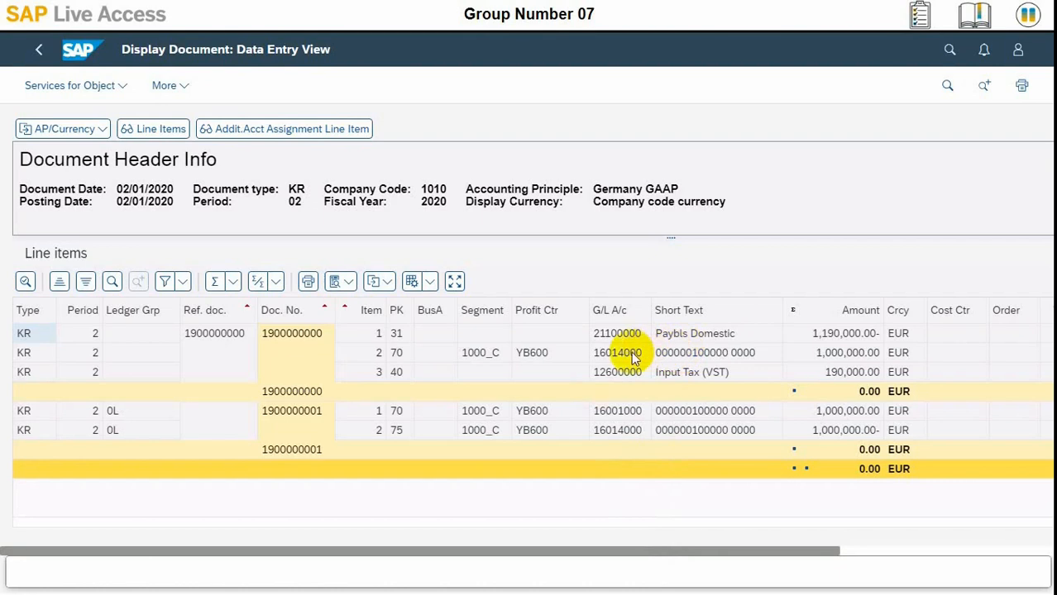
{"action": "left_click_drag", "start_coordinate": [641, 353], "coordinate": [592, 352]}
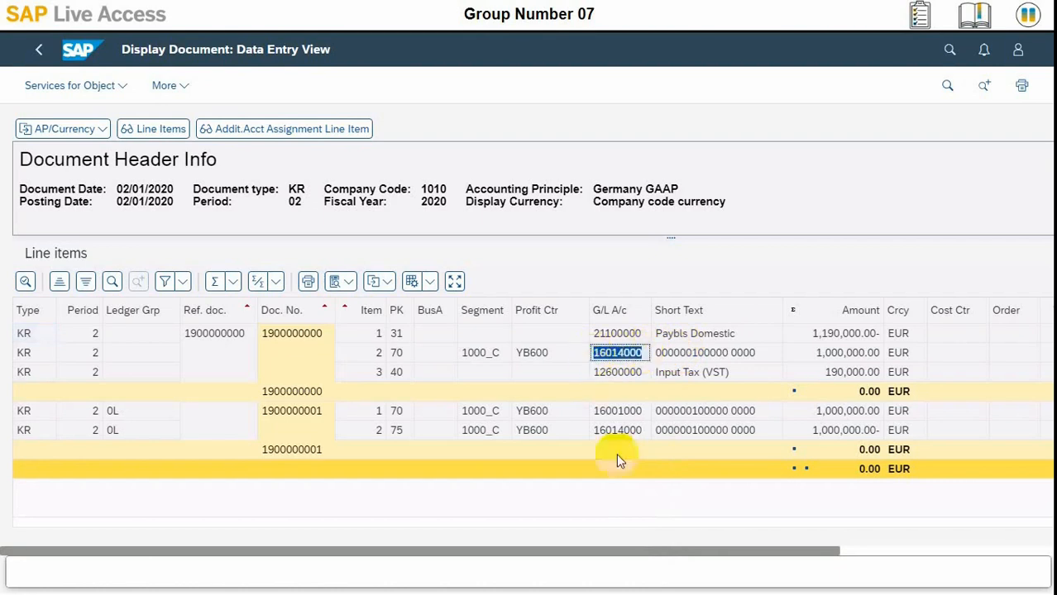
{"action": "left_click", "coordinate": [639, 561]}
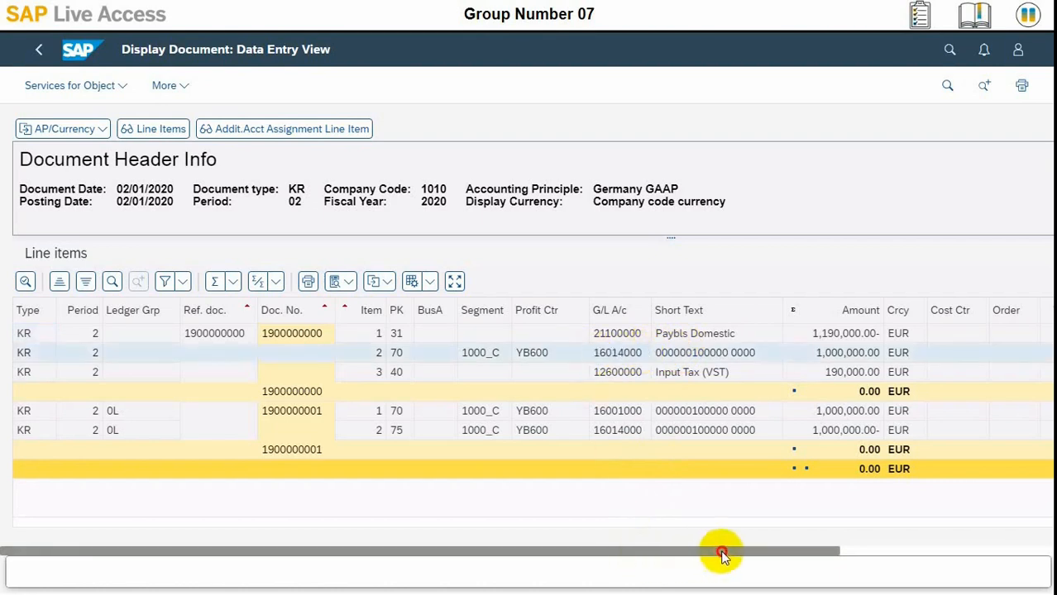
{"action": "left_click_drag", "start_coordinate": [739, 552], "coordinate": [861, 551]}
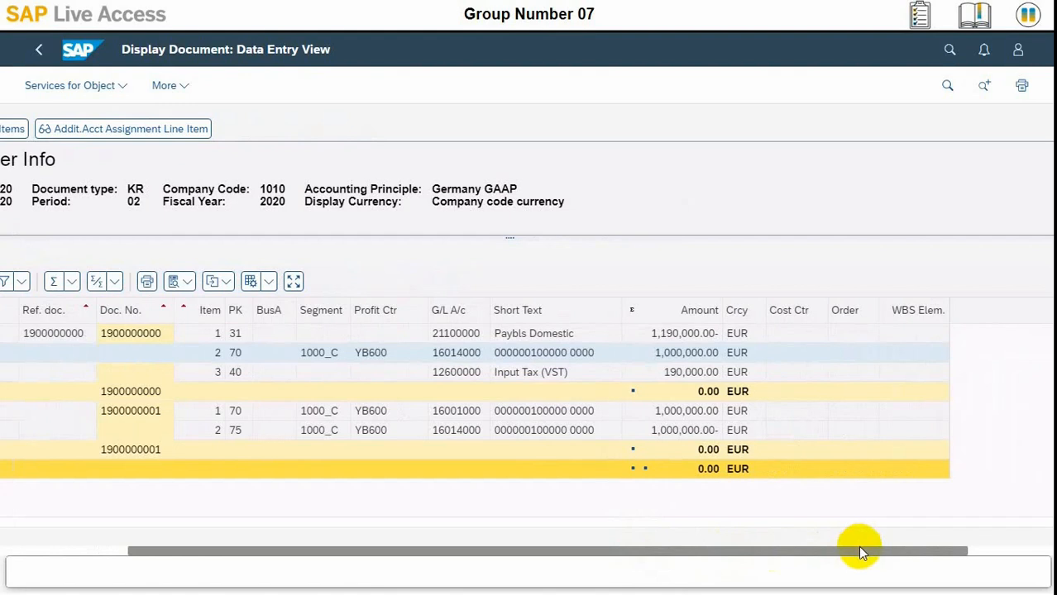
{"action": "left_click_drag", "start_coordinate": [849, 550], "coordinate": [554, 546]}
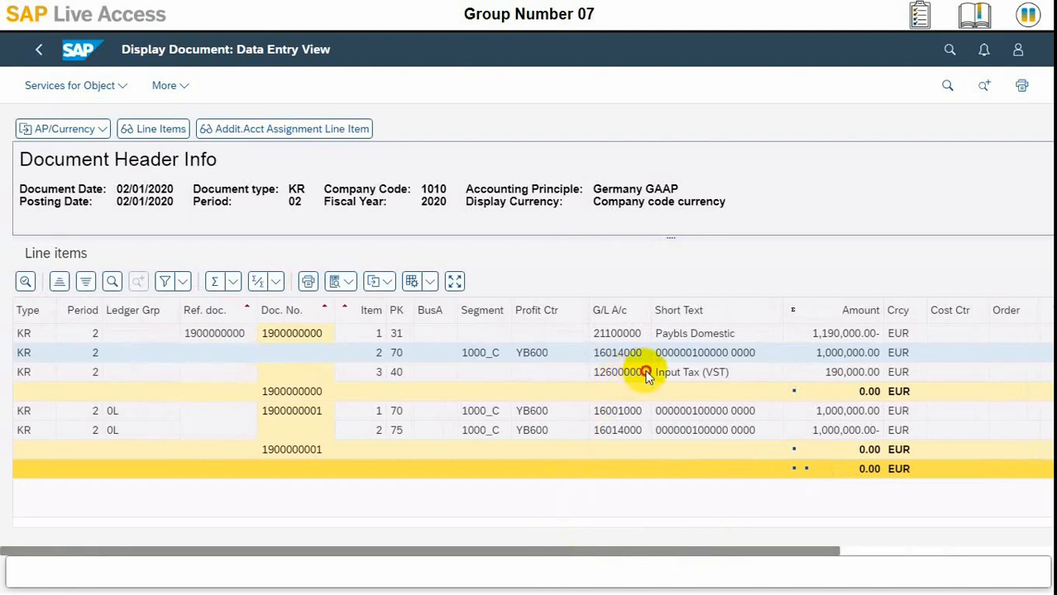
{"action": "left_click", "coordinate": [617, 372]}
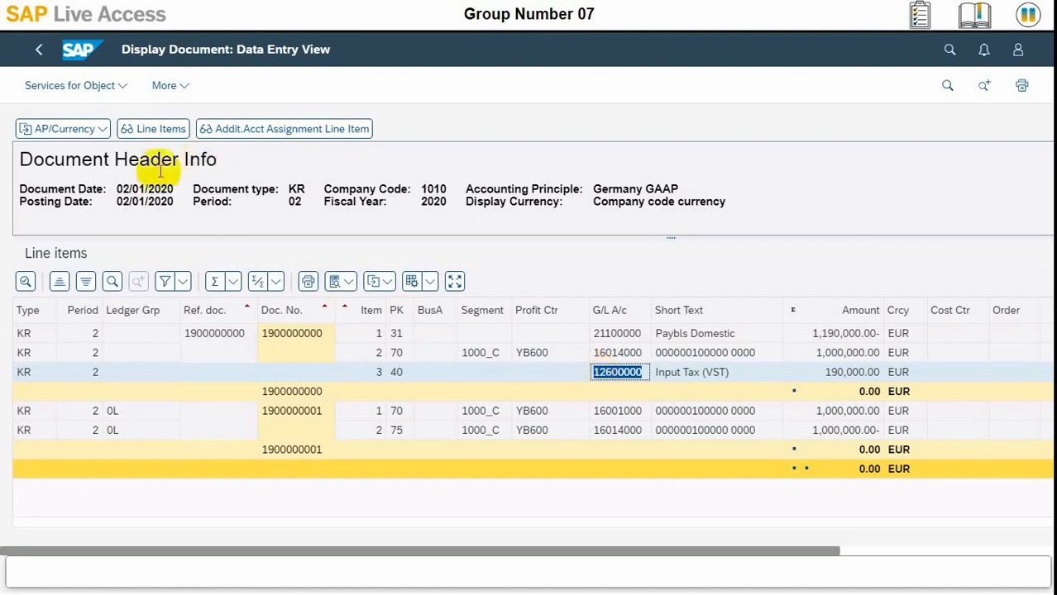
Switch the document's accounting principle to IFRS in document currency (00: EUR) and review its line items
{"action": "left_click", "coordinate": [101, 132]}
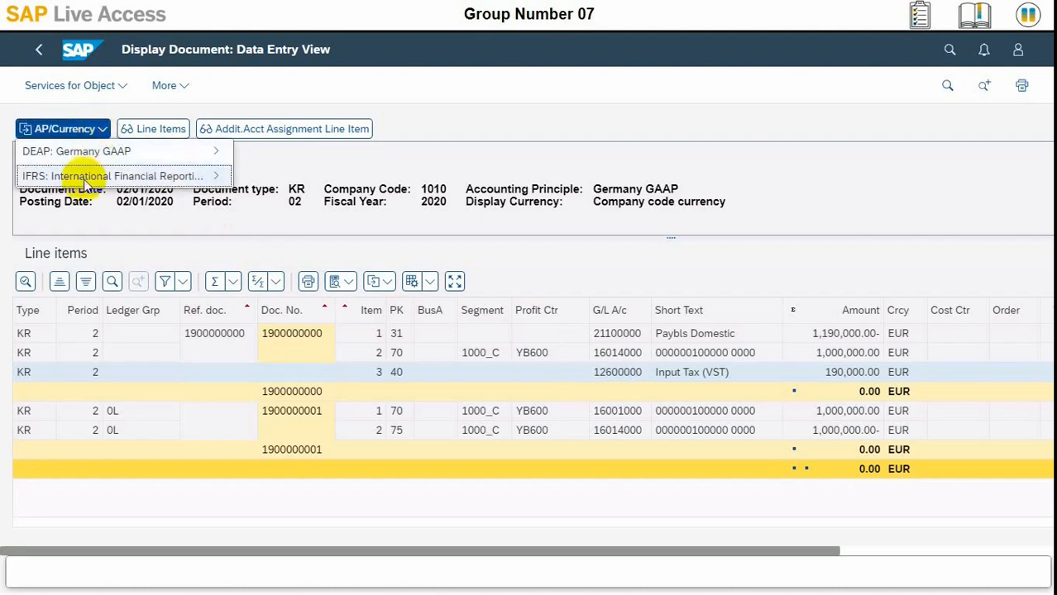
{"action": "mouse_move", "coordinate": [106, 177]}
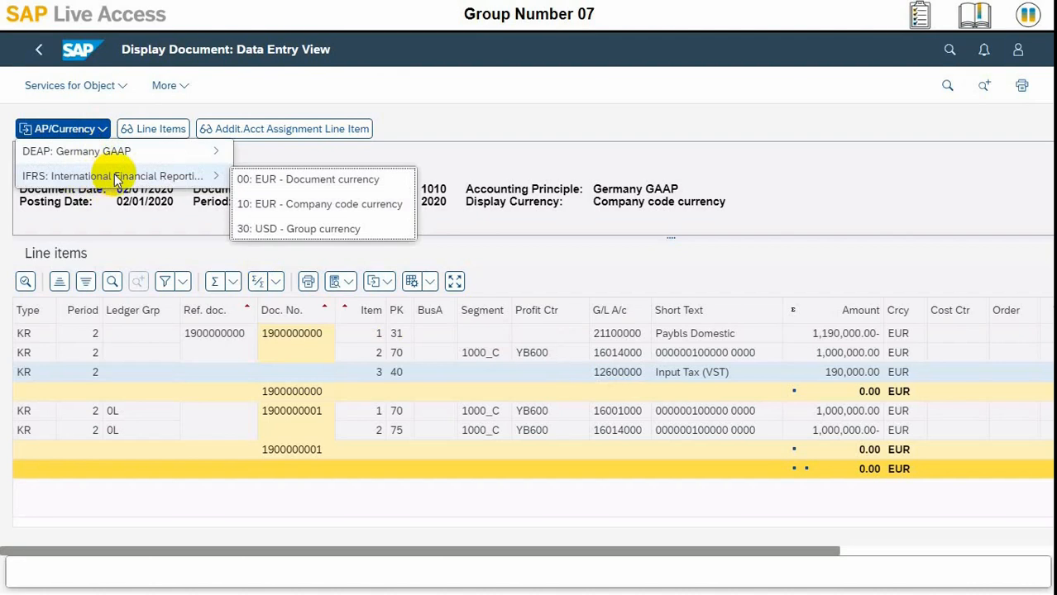
{"action": "left_click", "coordinate": [251, 179]}
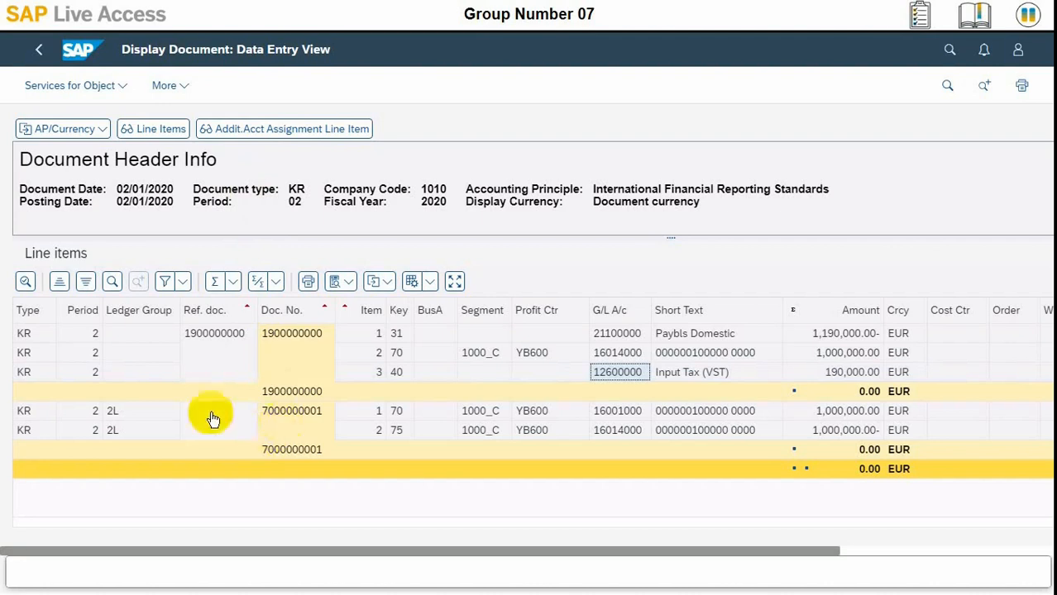
{"action": "left_click", "coordinate": [90, 131]}
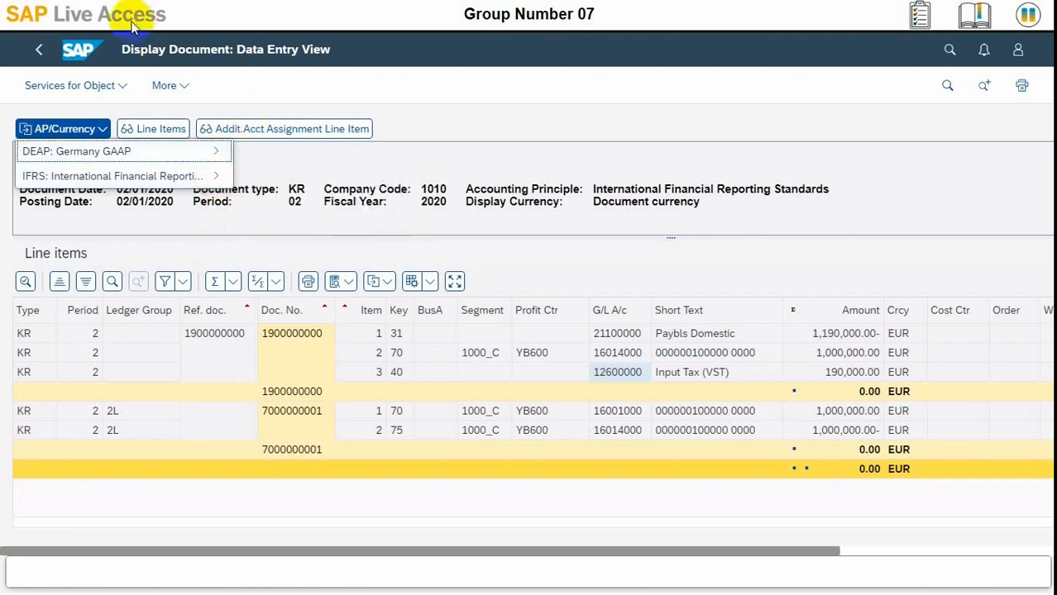
Leave the document display and open Post Acquisition (Integrated AP) Without Purchase Order from Asset Accounting - Operational Processing
{"action": "left_click", "coordinate": [78, 50]}
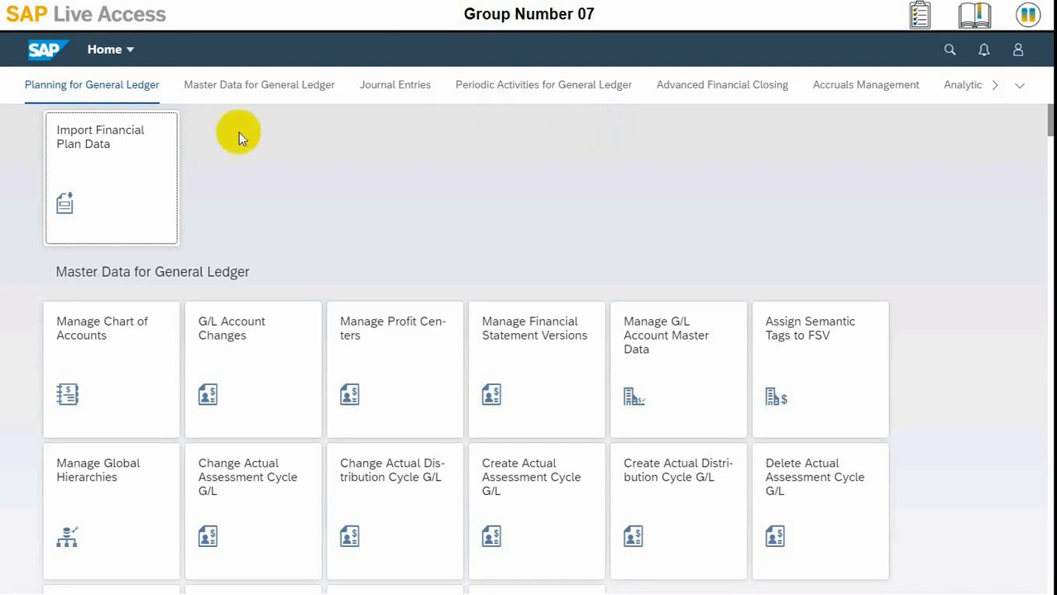
{"action": "left_click", "coordinate": [104, 55]}
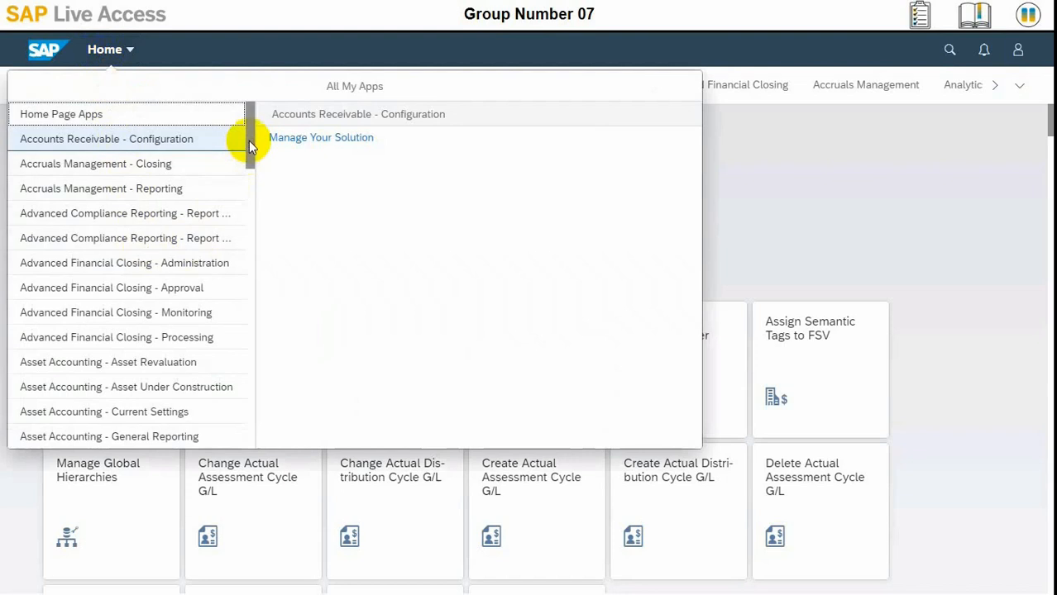
{"action": "left_click_drag", "start_coordinate": [249, 141], "coordinate": [249, 197]}
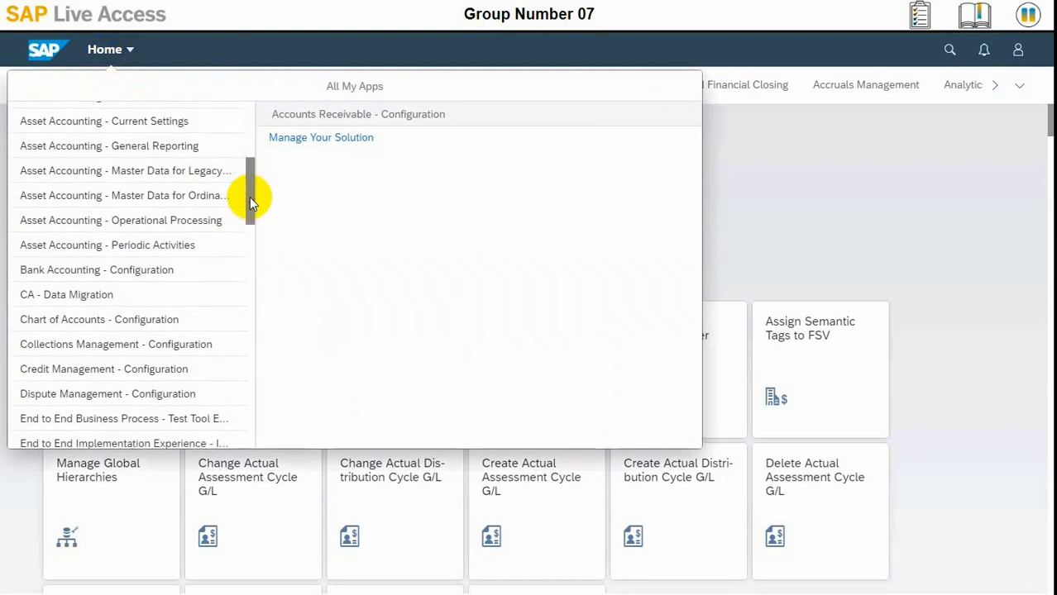
{"action": "left_click", "coordinate": [190, 221]}
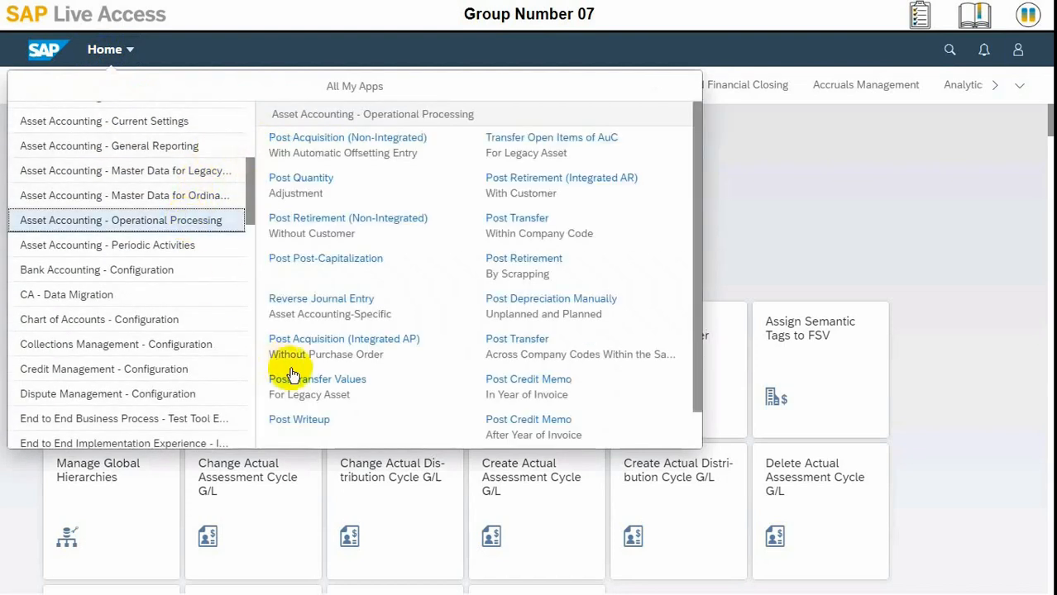
{"action": "left_click", "coordinate": [359, 346]}
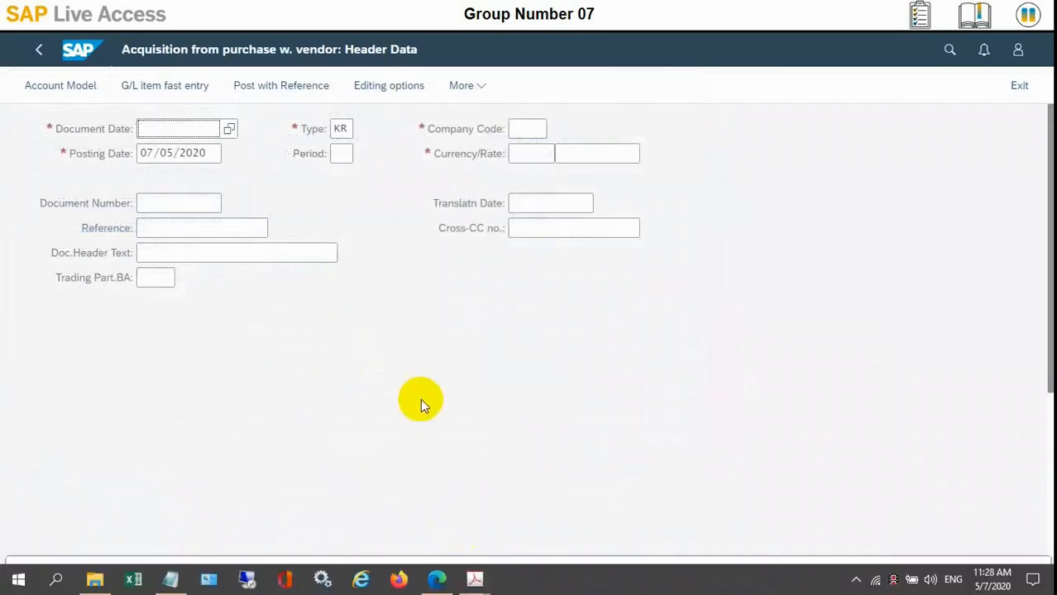
Set the document date in the acquisition header to 02/01/2020
{"action": "left_click", "coordinate": [229, 131]}
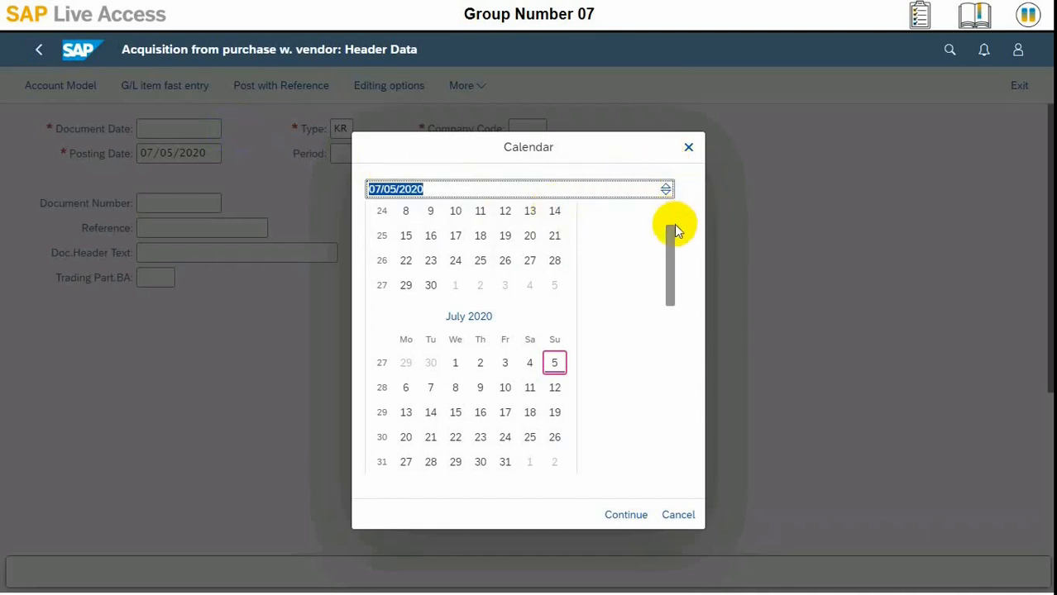
{"action": "scroll", "coordinate": [672, 224], "scroll_direction": "up", "scroll_amount": 1}
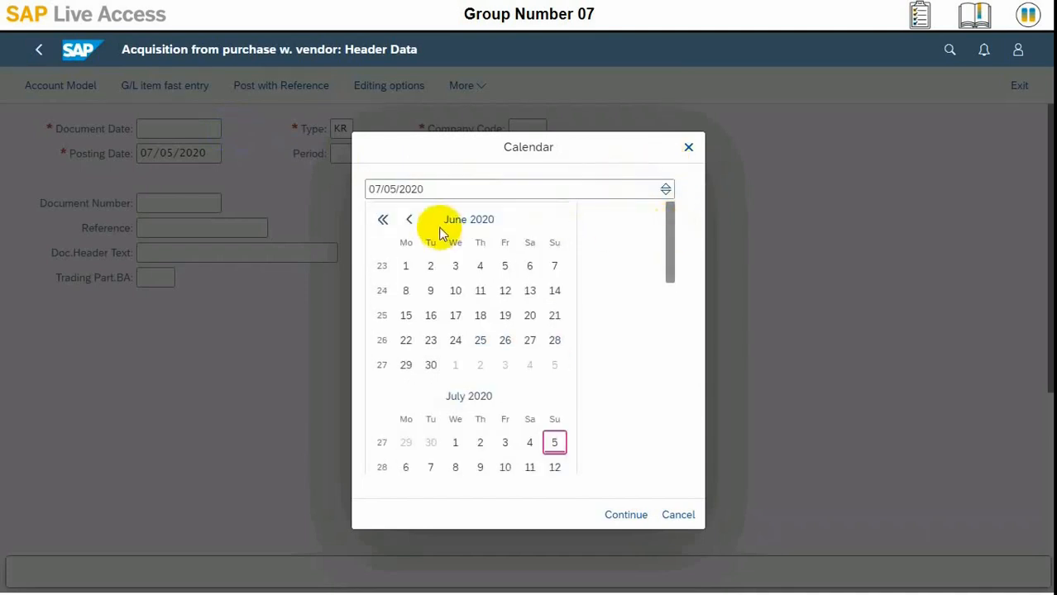
{"action": "left_click", "coordinate": [409, 220]}
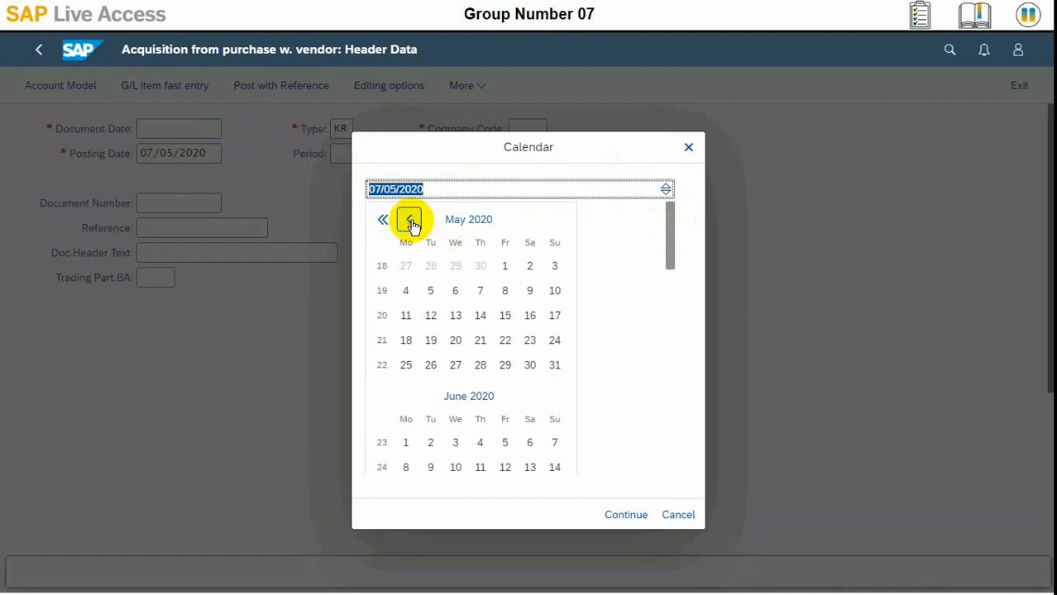
{"action": "left_click", "coordinate": [410, 220]}
{"action": "left_click", "coordinate": [409, 221]}
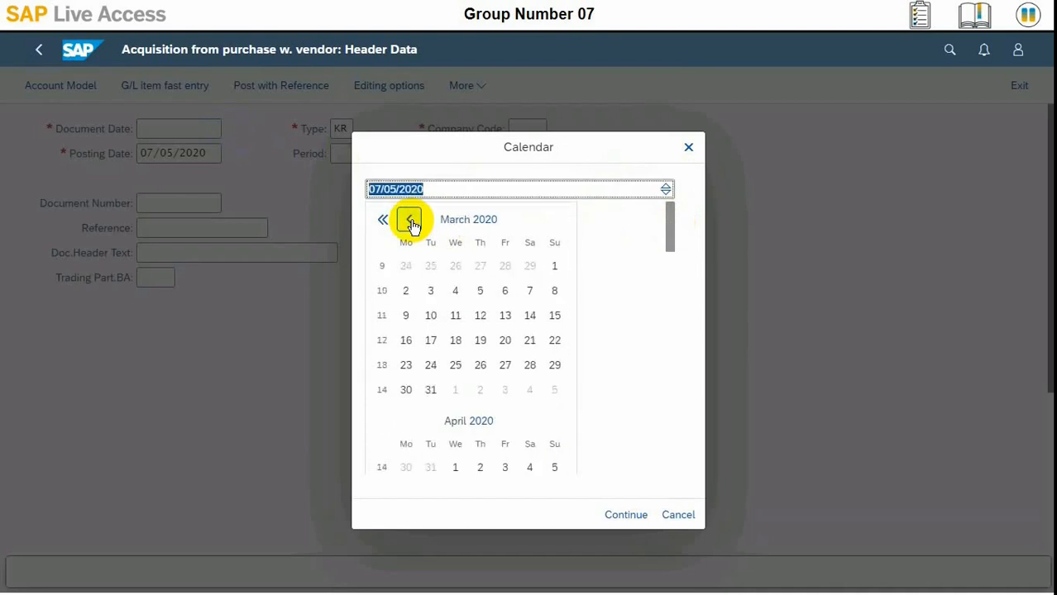
{"action": "left_click", "coordinate": [406, 219]}
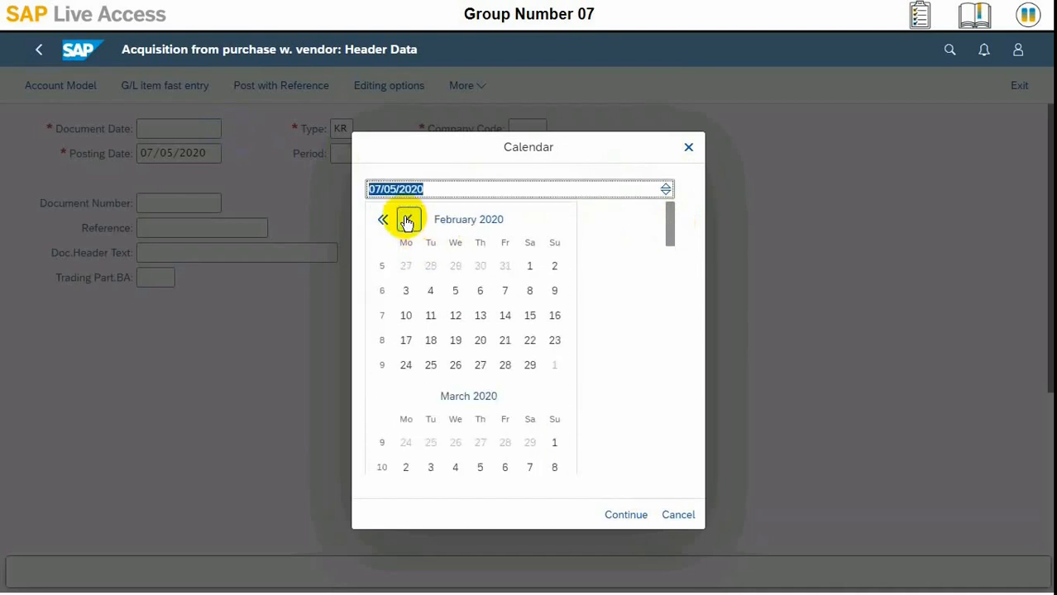
{"action": "double_click", "coordinate": [525, 267]}
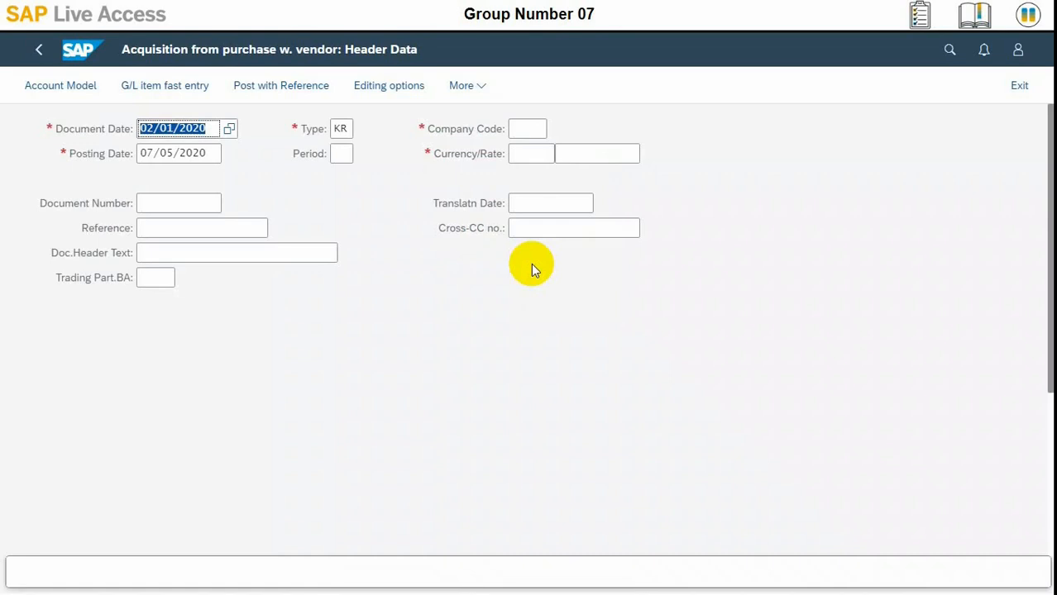
Copy the document date into the posting date so it is set to 02/01/2020
{"action": "left_click", "coordinate": [205, 156]}
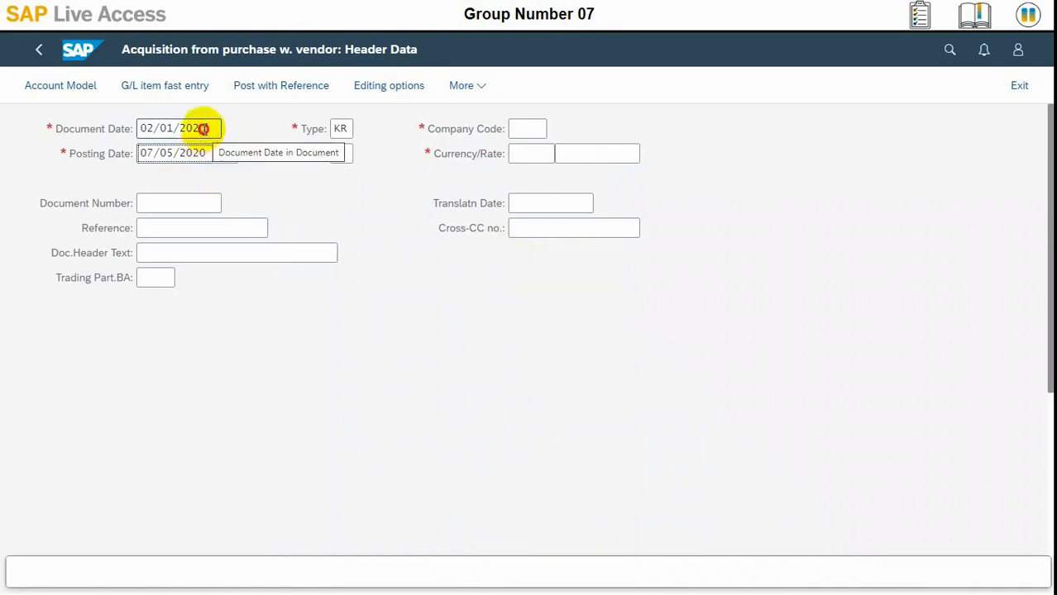
{"action": "left_click_drag", "start_coordinate": [207, 129], "coordinate": [131, 129]}
{"action": "key", "text": "ctrl+c"}
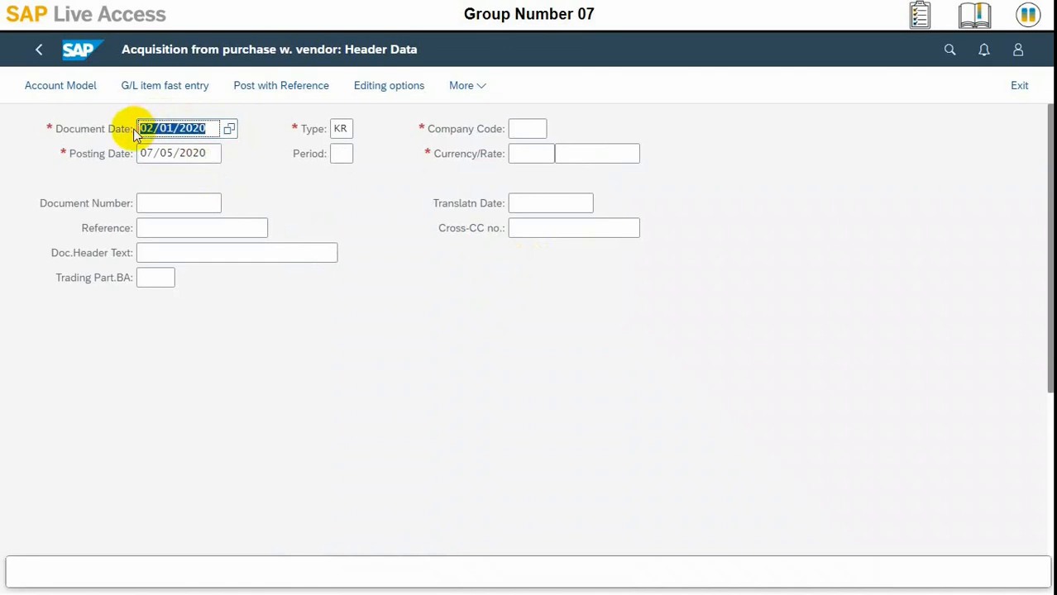
{"action": "left_click", "coordinate": [206, 156]}
{"action": "key", "text": "ctrl+a"}
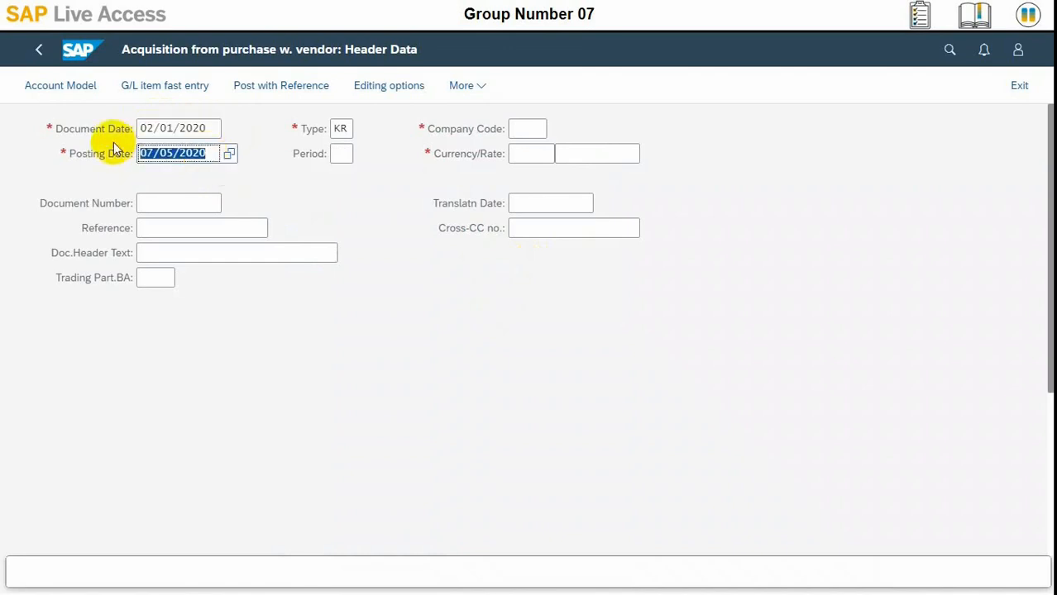
{"action": "key", "text": "ctrl+v"}
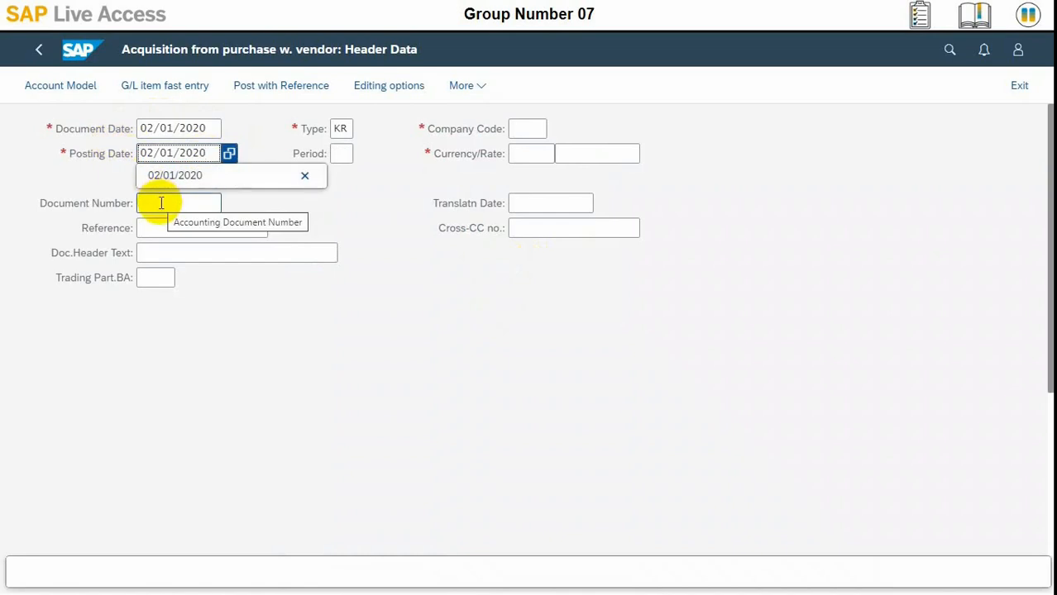
Set the header's company code to 1010 and its currency to EUR
{"action": "left_click", "coordinate": [528, 130]}
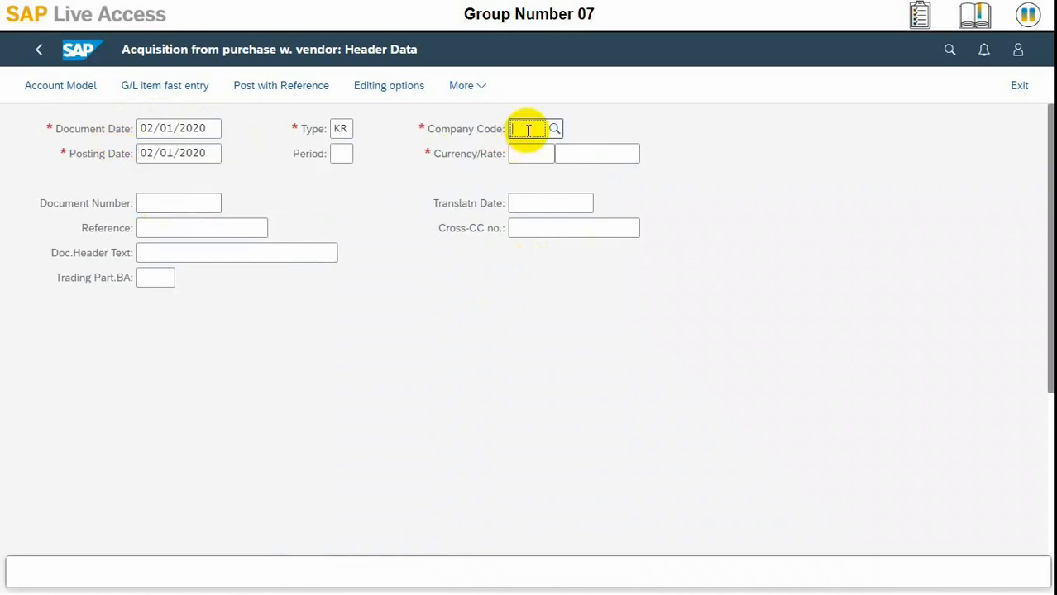
{"action": "type", "text": "1010"}
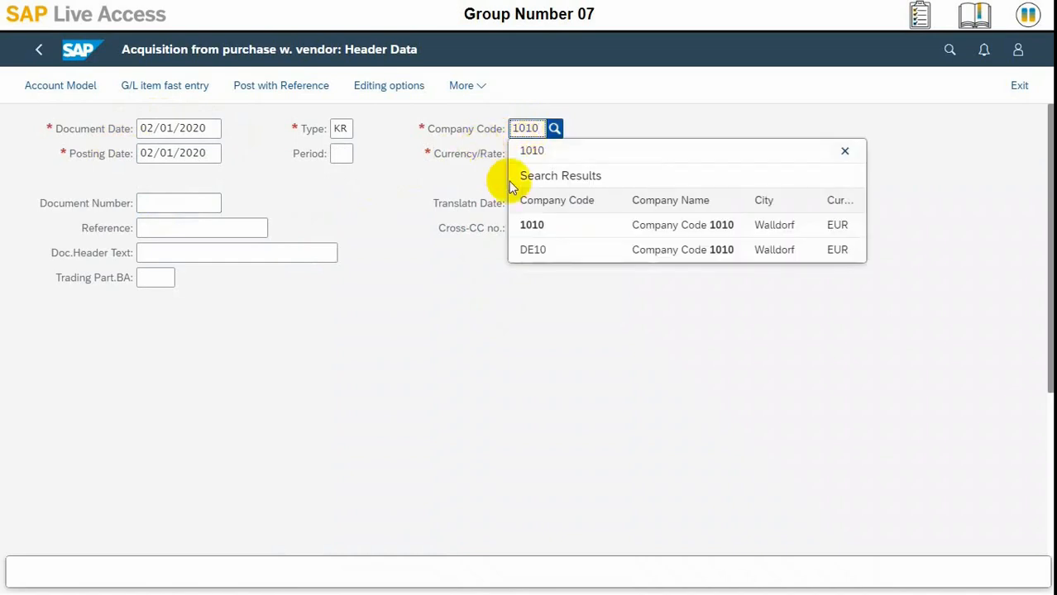
{"action": "left_click", "coordinate": [529, 230]}
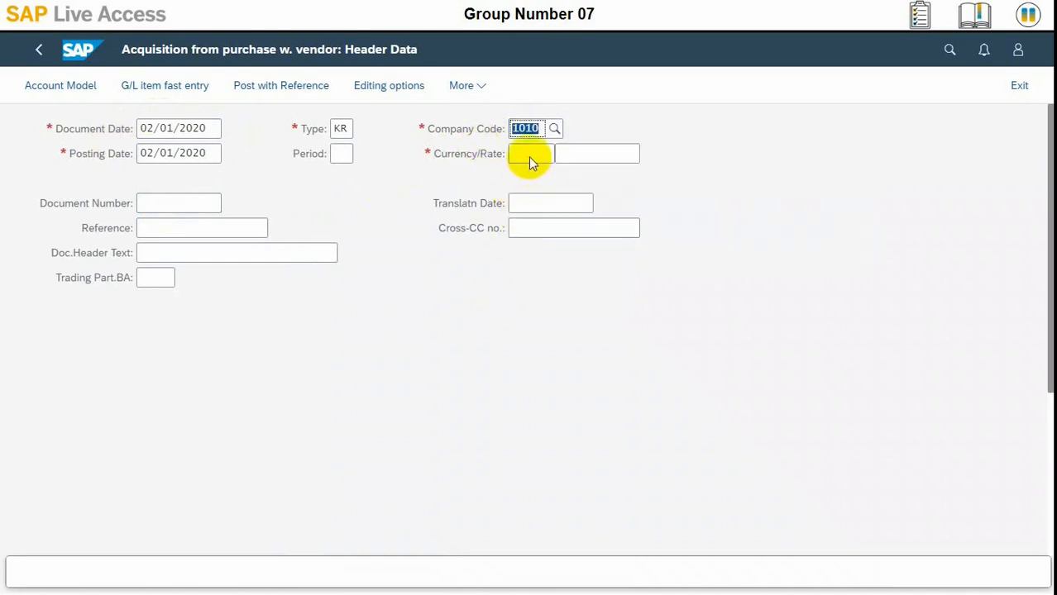
{"action": "left_click", "coordinate": [530, 156]}
{"action": "type", "text": "u"}
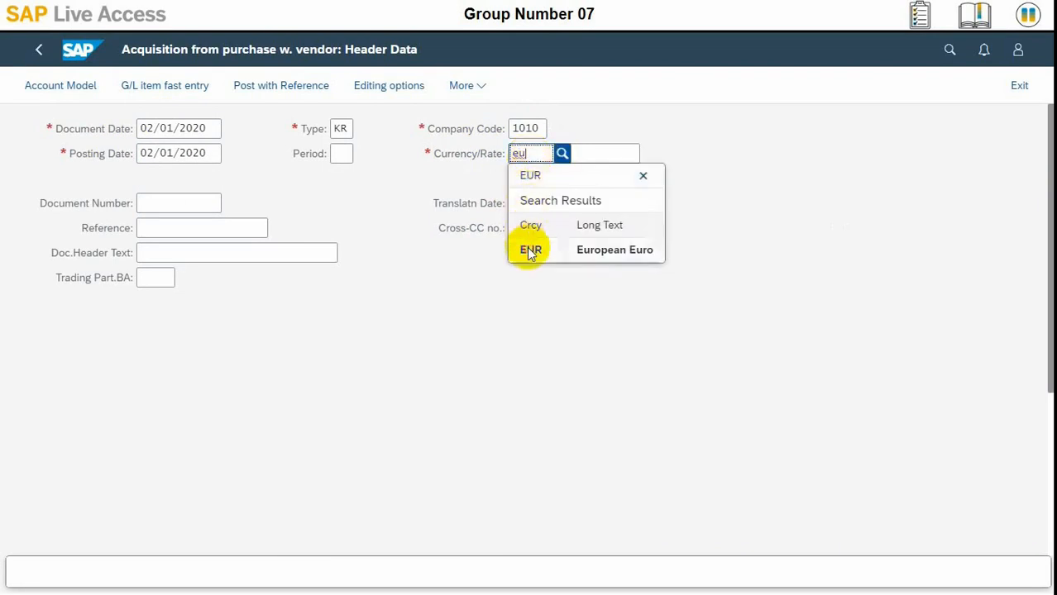
{"action": "left_click", "coordinate": [530, 251]}
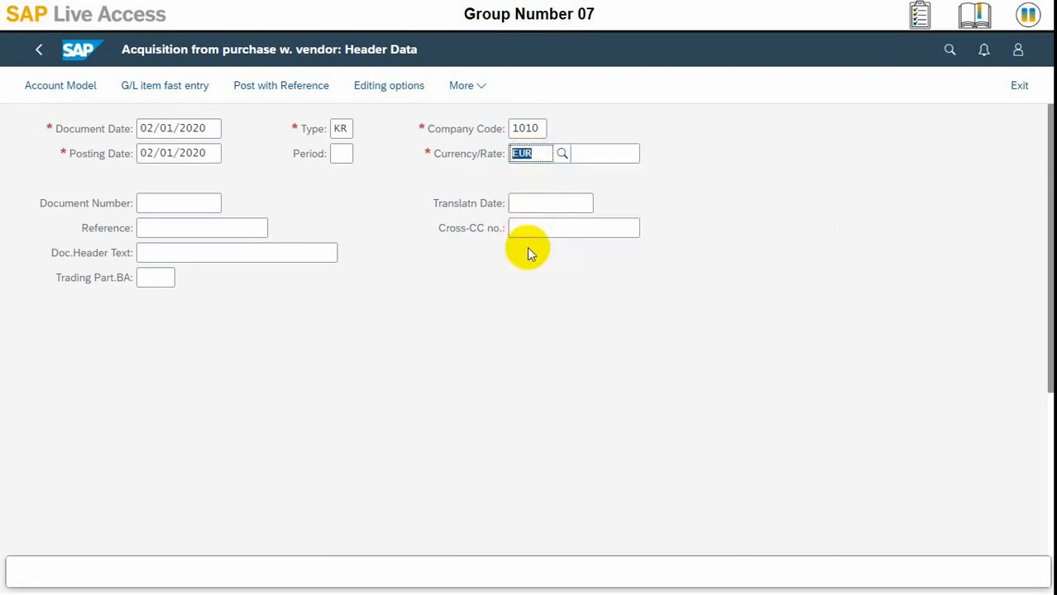
Enter the reference "Invoice 07" and the document header text "Improvement Hamburg 07"
{"action": "left_click", "coordinate": [182, 204]}
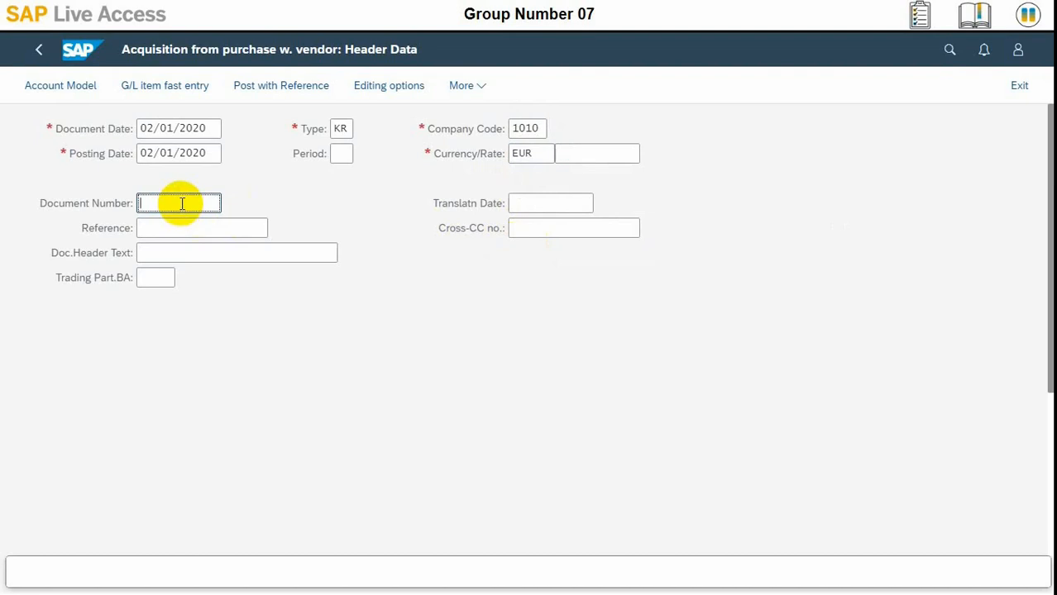
{"action": "left_click", "coordinate": [207, 224]}
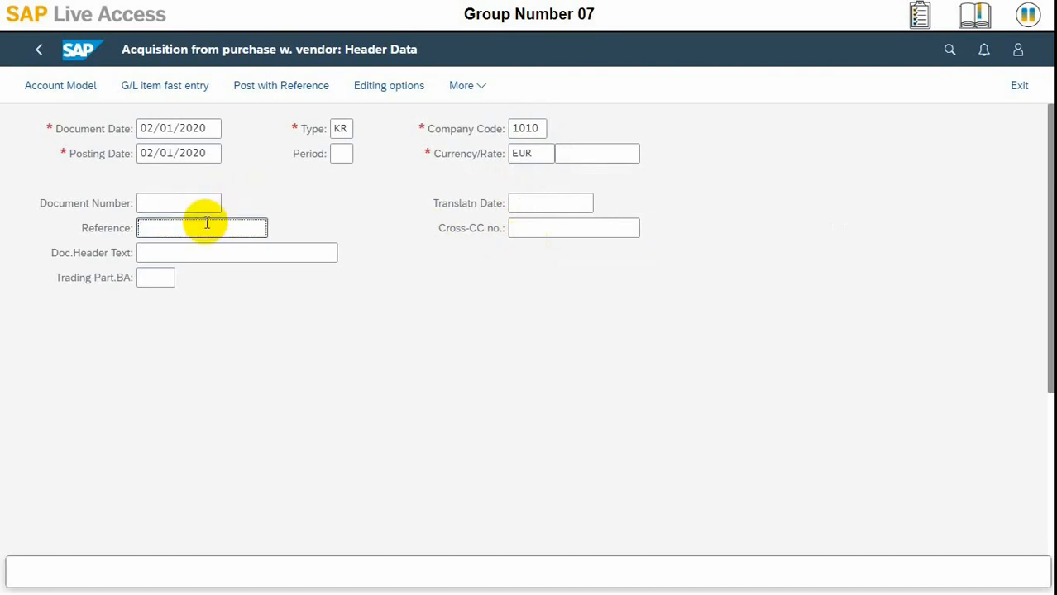
{"action": "type", "text": "Invoice 07"}
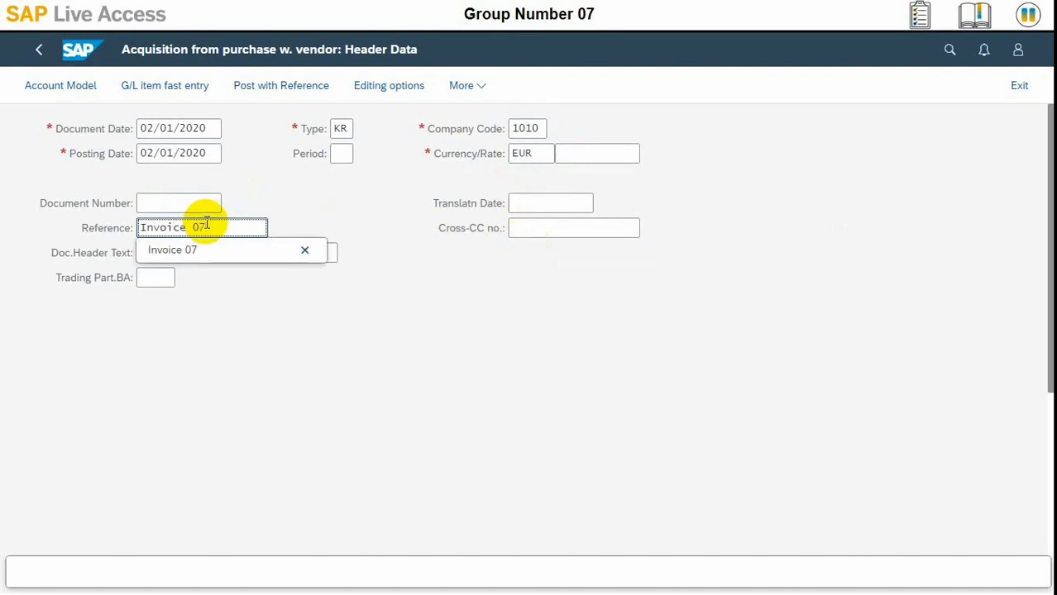
{"action": "key", "text": "Tab"}
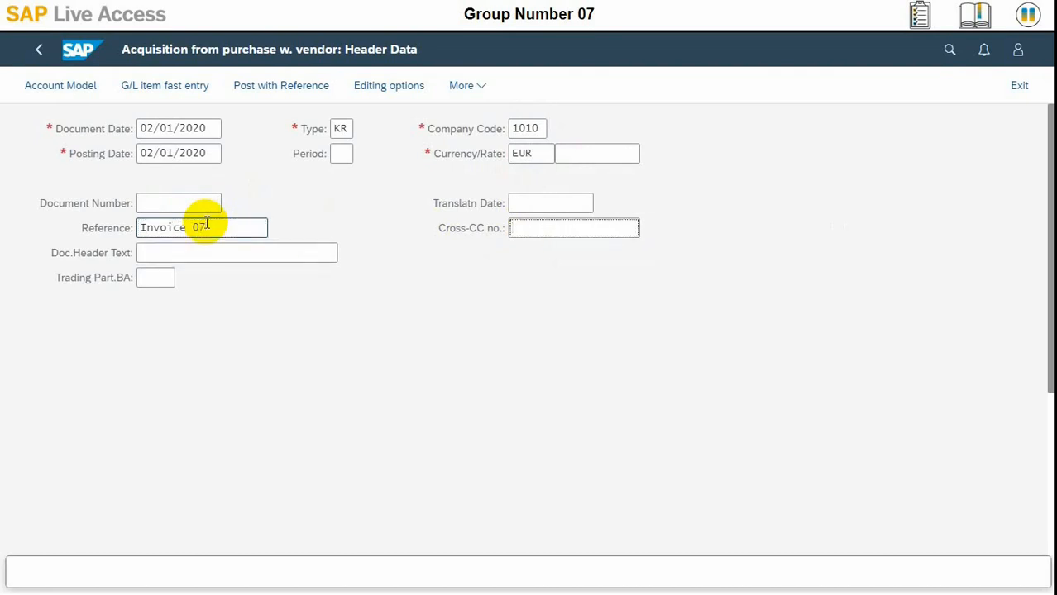
{"action": "key", "text": "Tab"}
{"action": "type", "text": "I"}
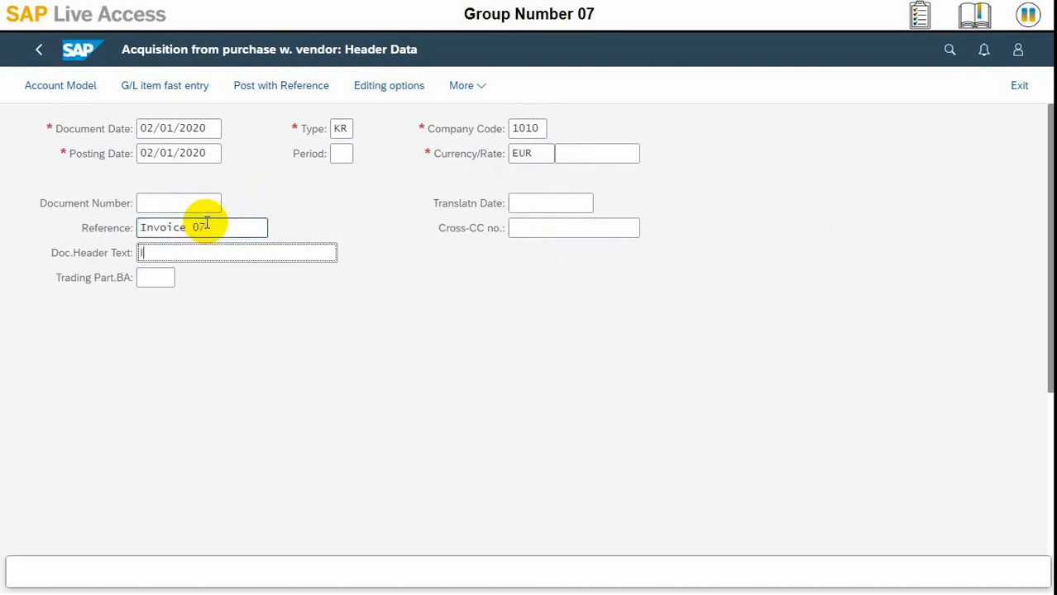
{"action": "type", "text": "mprovement Ham"}
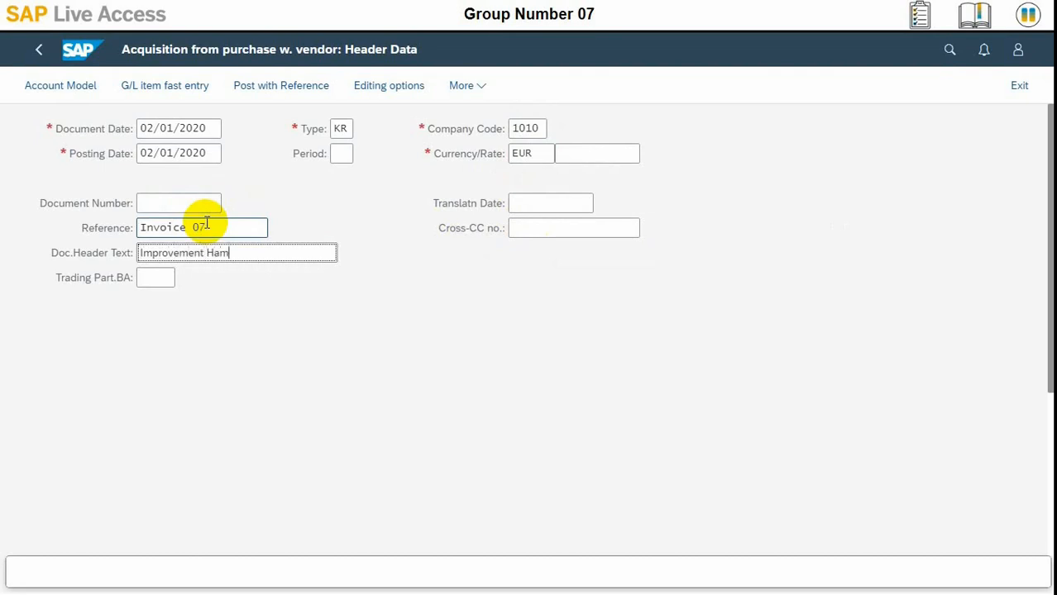
{"action": "type", "text": "burg 07"}
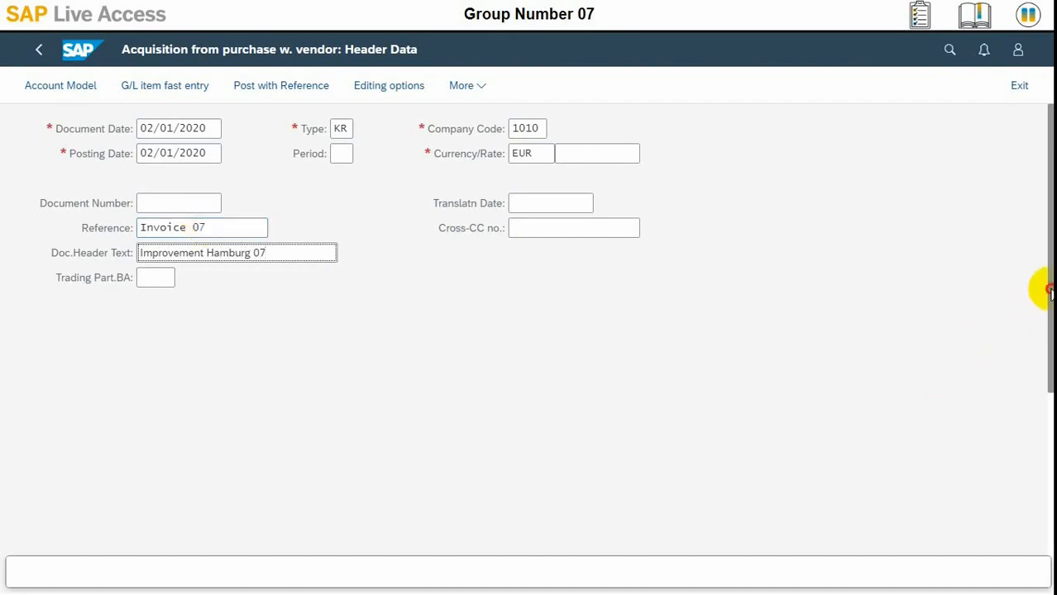
Enter the account of vendor Inlandslieferant DE 1 for the first line item and proceed to the vendor item
{"action": "left_click_drag", "start_coordinate": [1040, 288], "coordinate": [1043, 526]}
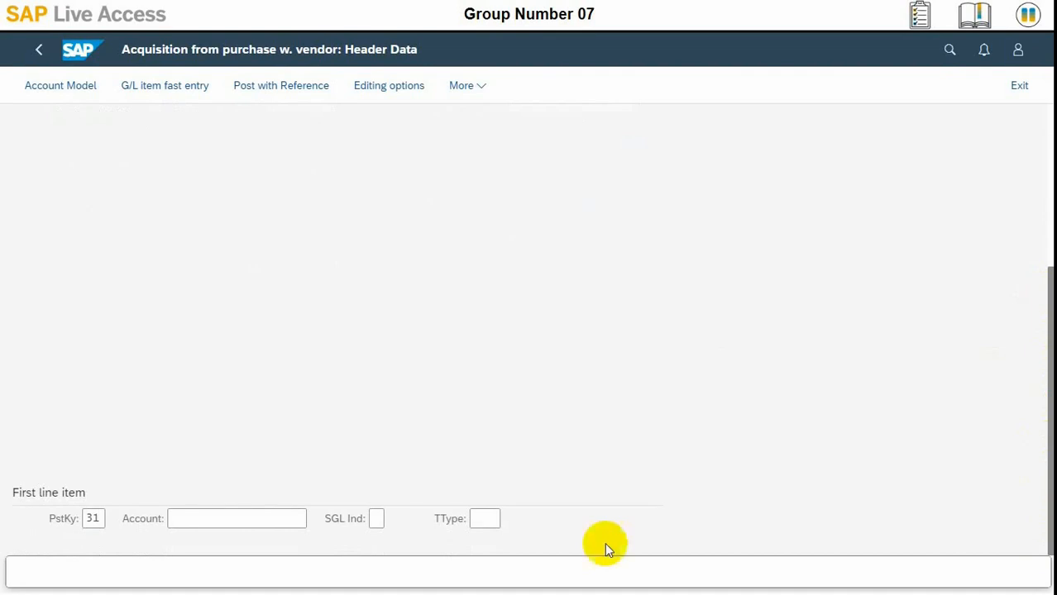
{"action": "left_click", "coordinate": [207, 508]}
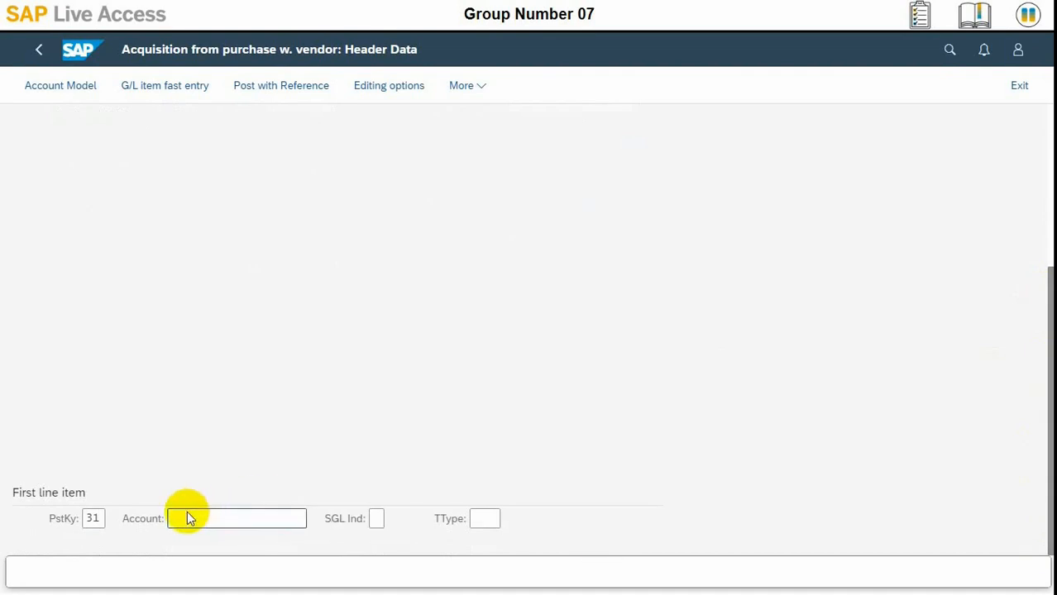
{"action": "left_click", "coordinate": [187, 511]}
{"action": "type", "text": "103000001"}
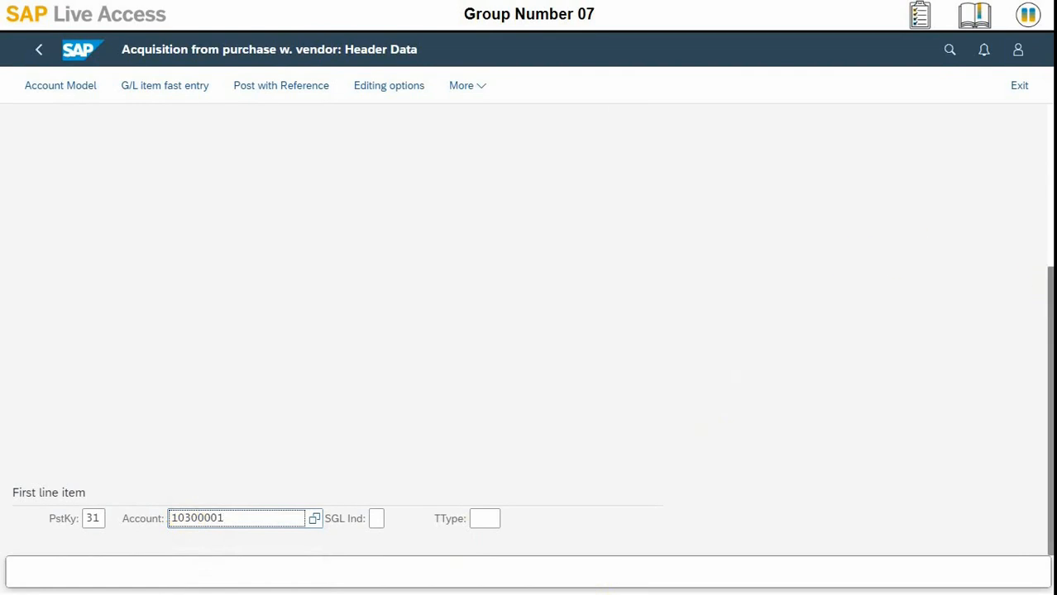
{"action": "key", "text": "Return"}
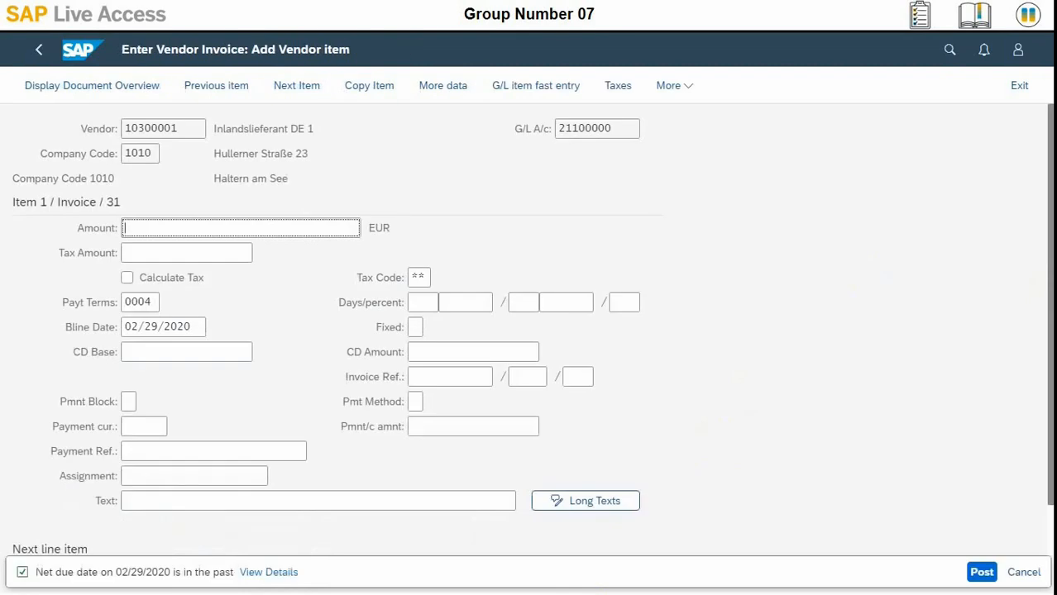
Set the vendor item's amount to 595000 EUR, its tax amount to 95000 and its tax code to V1
{"action": "type", "text": "2"}
{"action": "key", "text": "BackSpace"}
{"action": "type", "text": "595000"}
{"action": "key", "text": "Tab"}
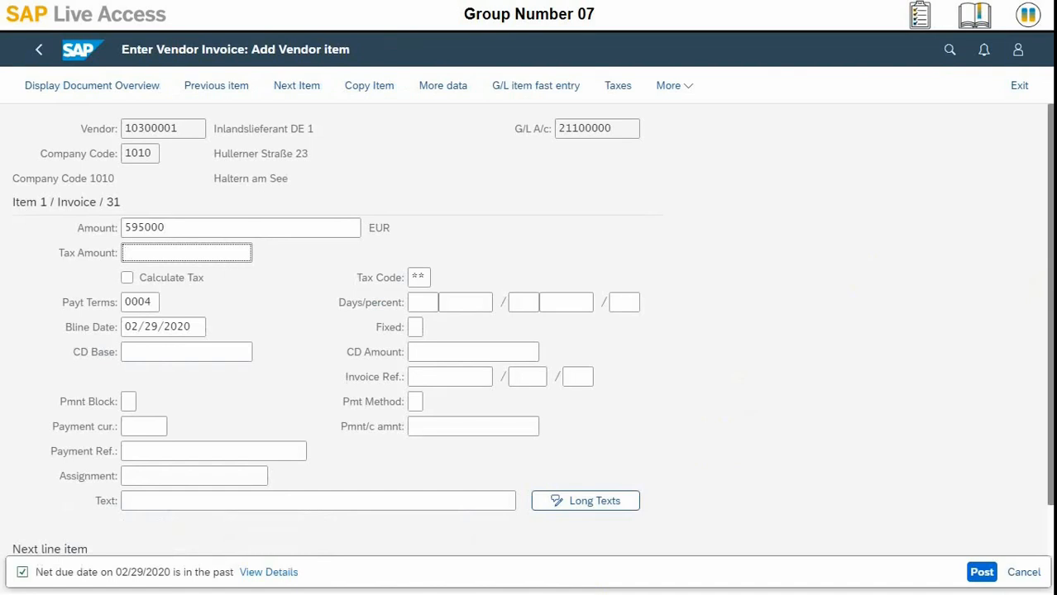
{"action": "type", "text": "95000"}
{"action": "left_click", "coordinate": [422, 277]}
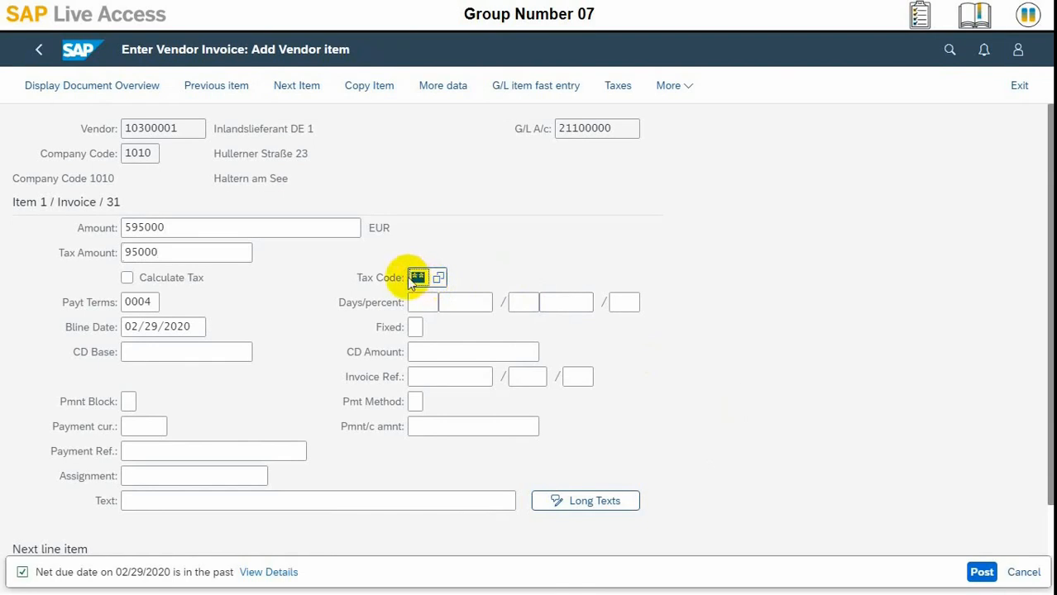
{"action": "type", "text": "V1"}
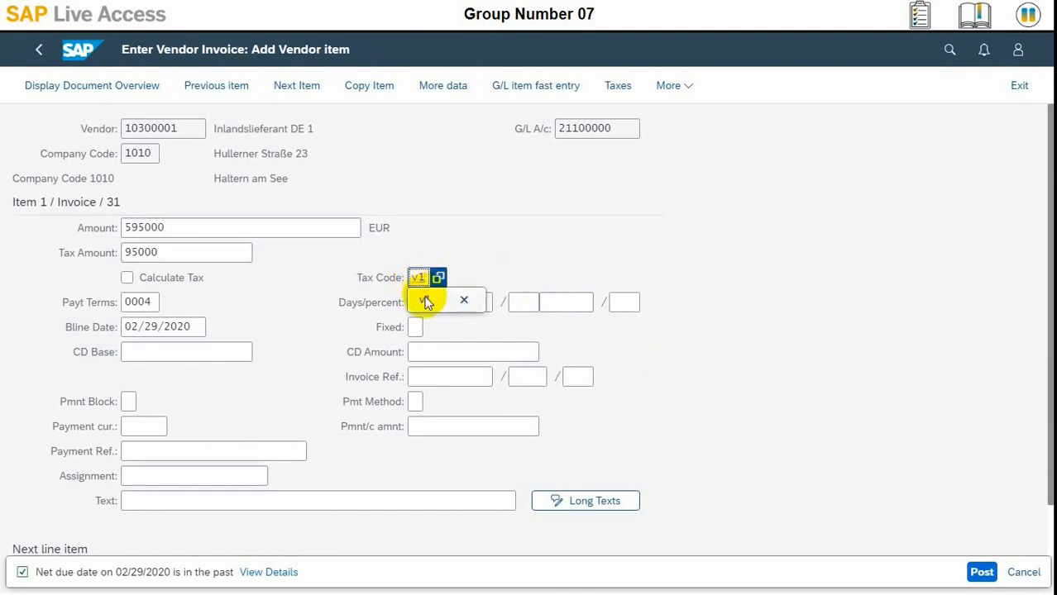
{"action": "left_click", "coordinate": [423, 302]}
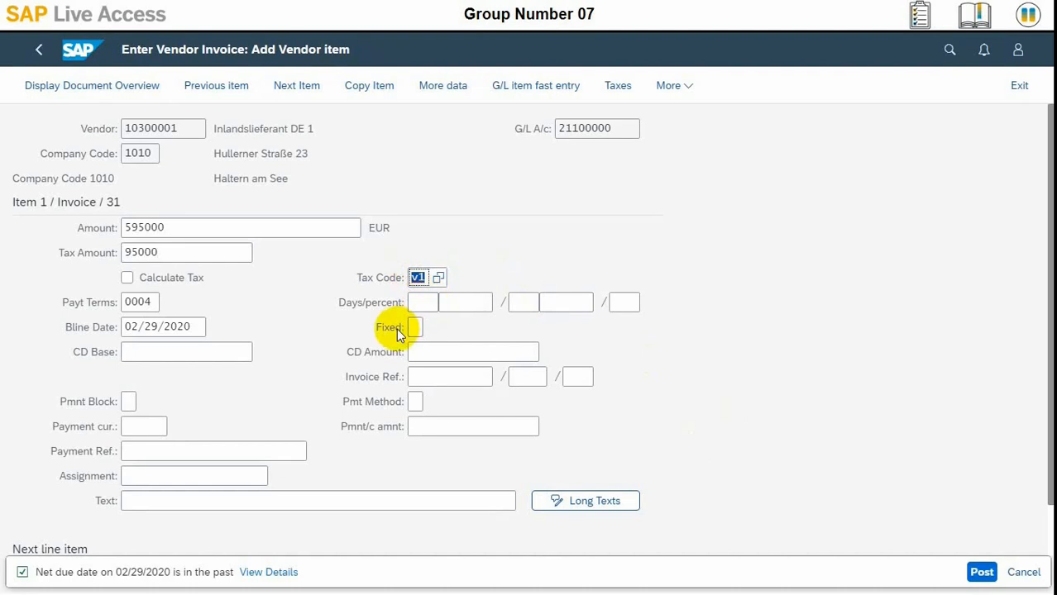
Enter posting key 70 for the next line item and choose the asset "Improvement for Hamburg 07" as its account
{"action": "left_click_drag", "start_coordinate": [1050, 339], "coordinate": [1049, 425]}
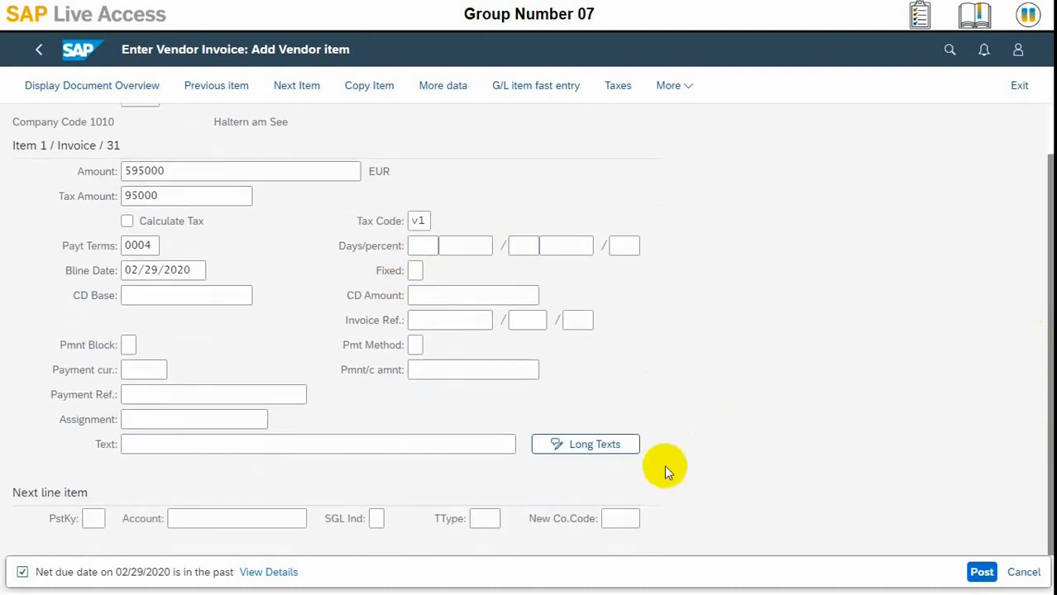
{"action": "left_click", "coordinate": [95, 520]}
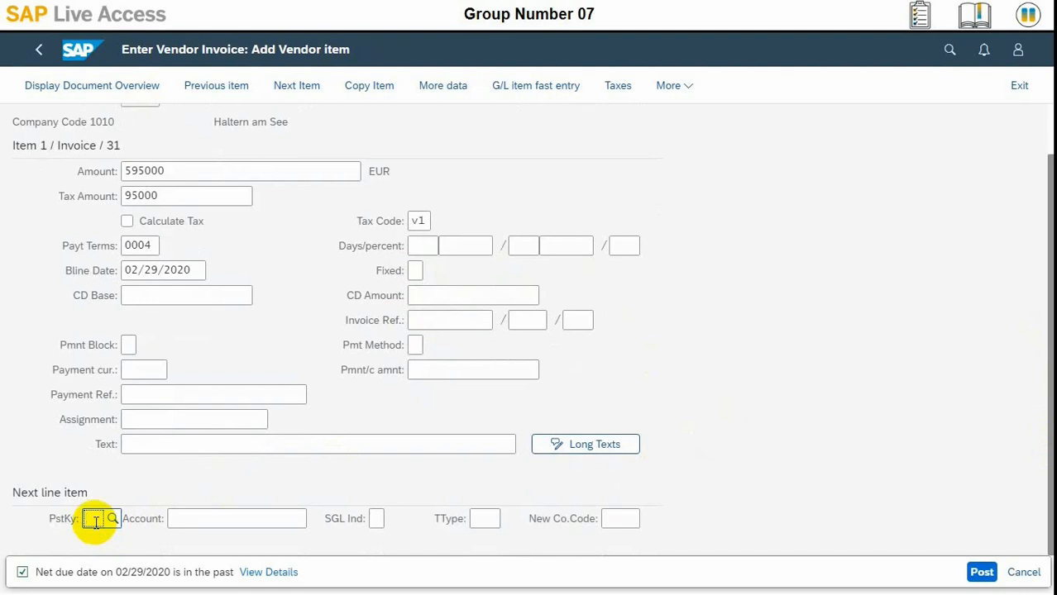
{"action": "type", "text": "70"}
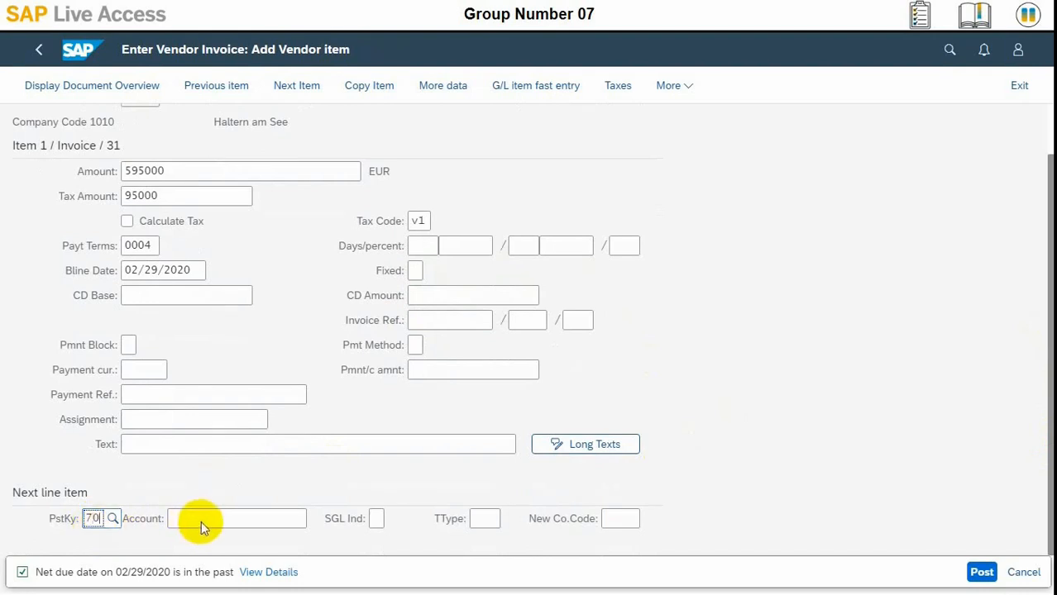
{"action": "left_click", "coordinate": [202, 520]}
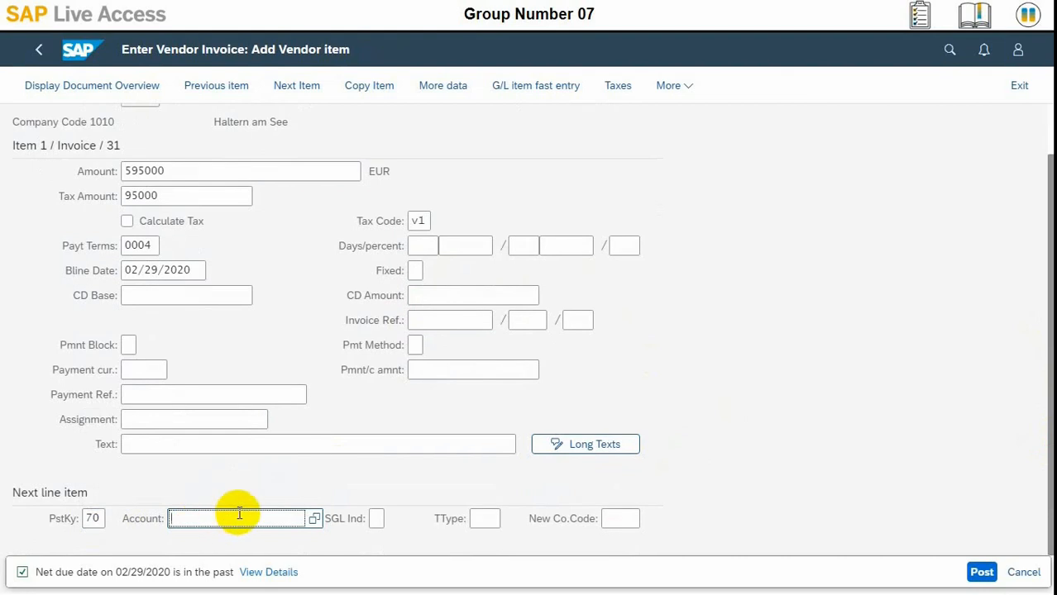
{"action": "left_click", "coordinate": [314, 517]}
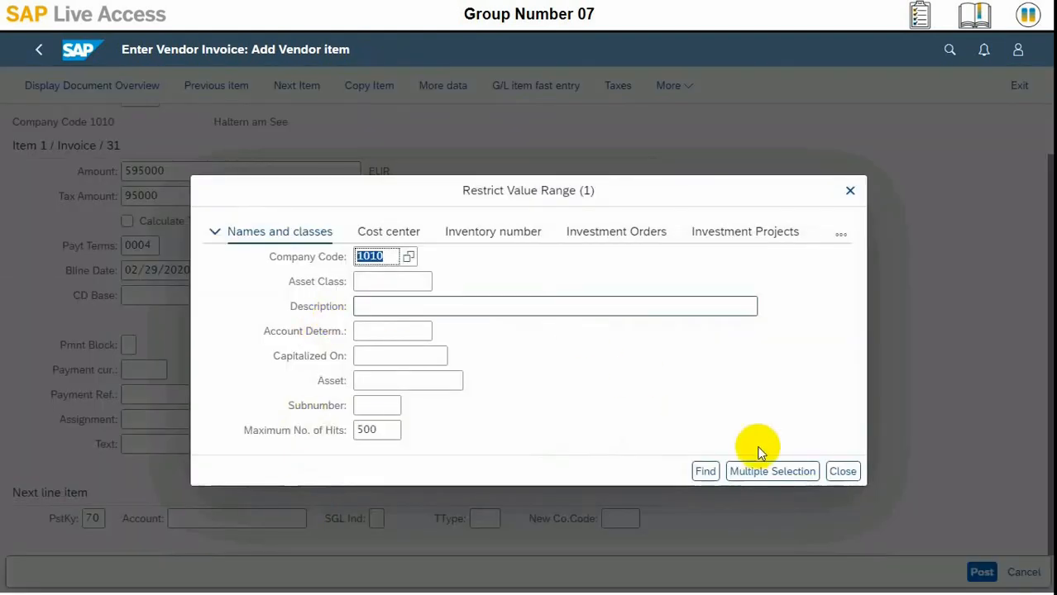
{"action": "left_click", "coordinate": [705, 472]}
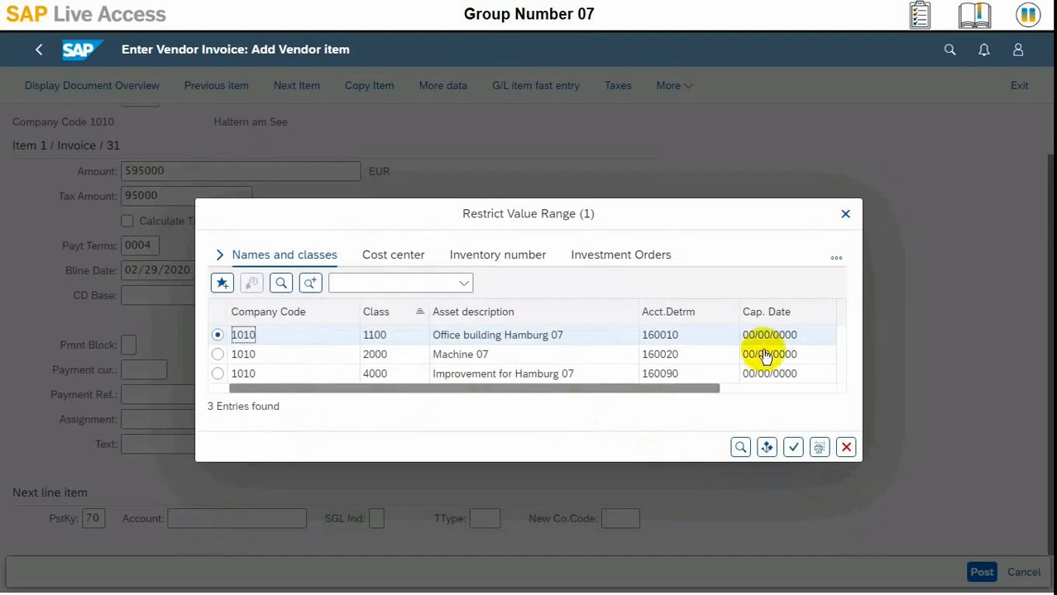
{"action": "left_click", "coordinate": [838, 321]}
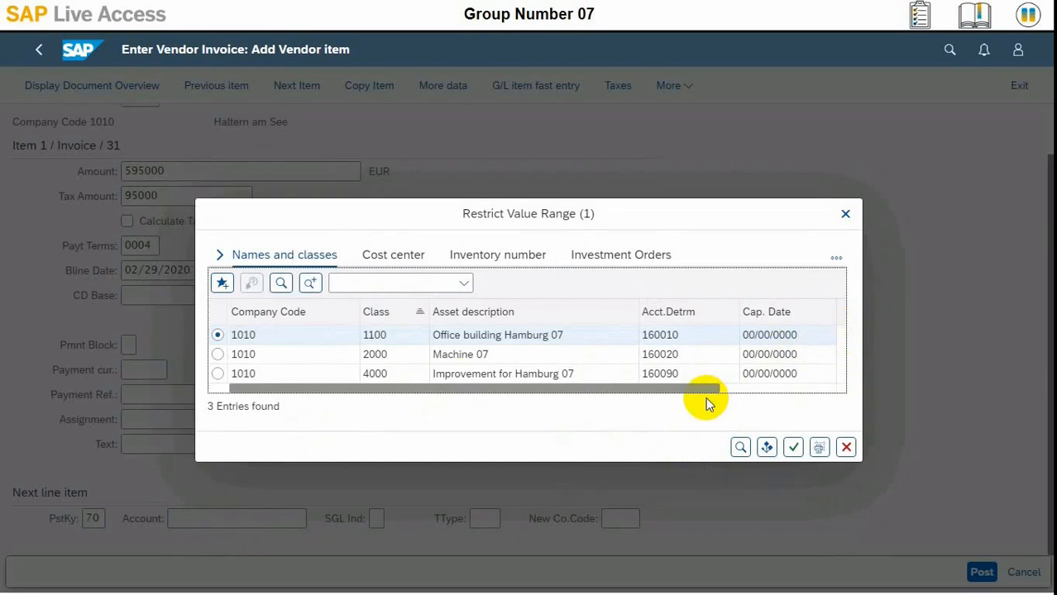
{"action": "left_click", "coordinate": [533, 376]}
{"action": "left_click", "coordinate": [792, 447]}
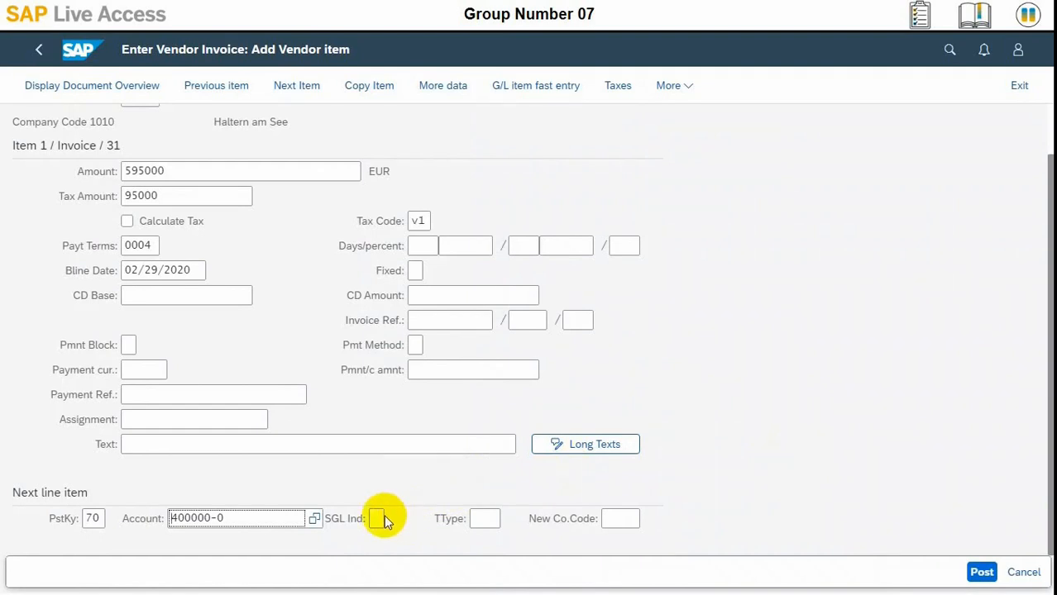
Set the next line item's transaction type to 100, proceed to the asset item and enter * as its amount
{"action": "left_click", "coordinate": [484, 518]}
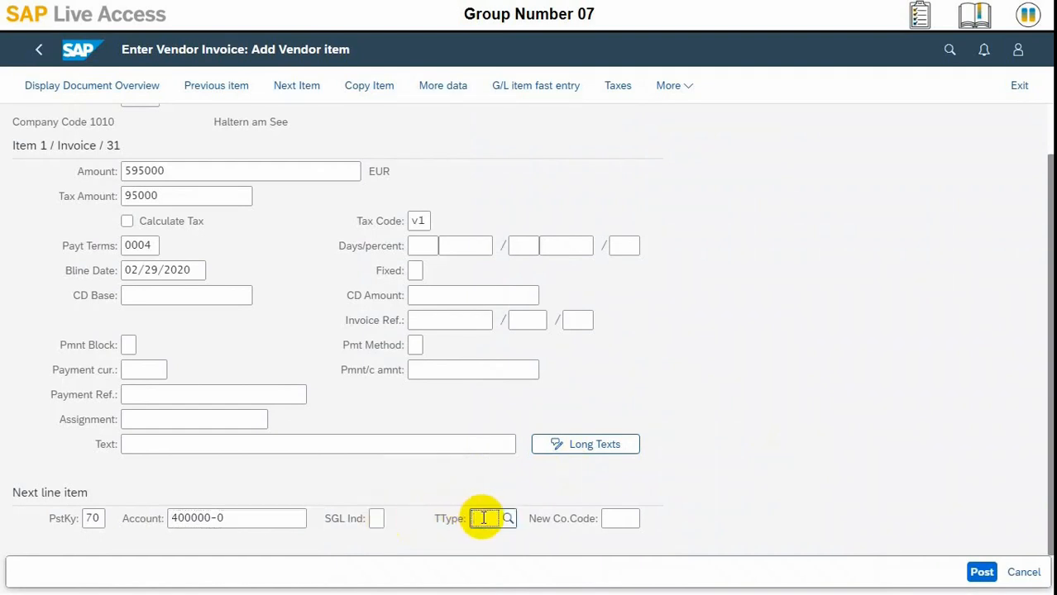
{"action": "type", "text": "100"}
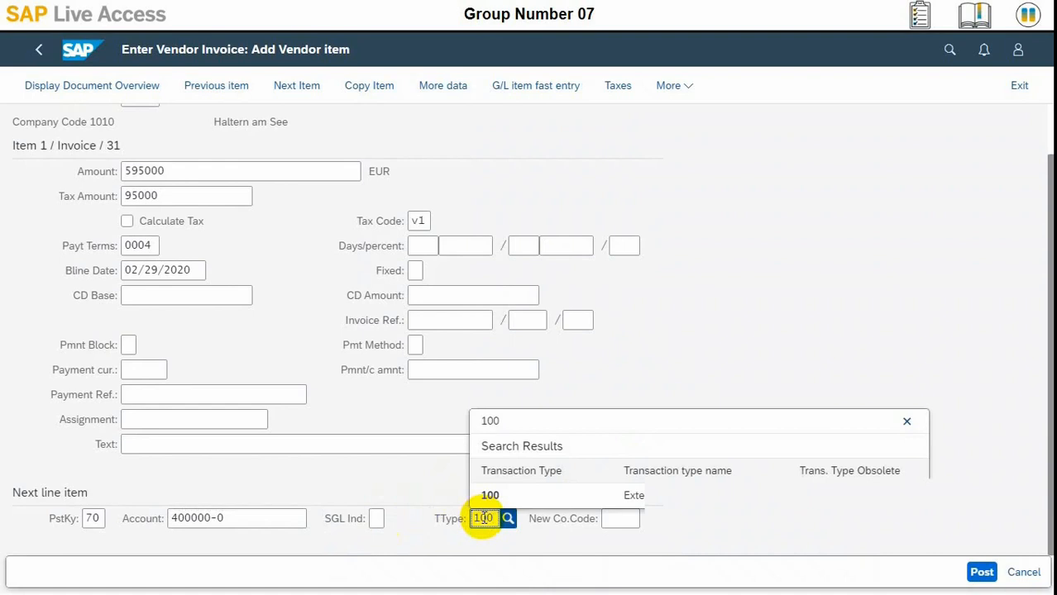
{"action": "left_click", "coordinate": [556, 489]}
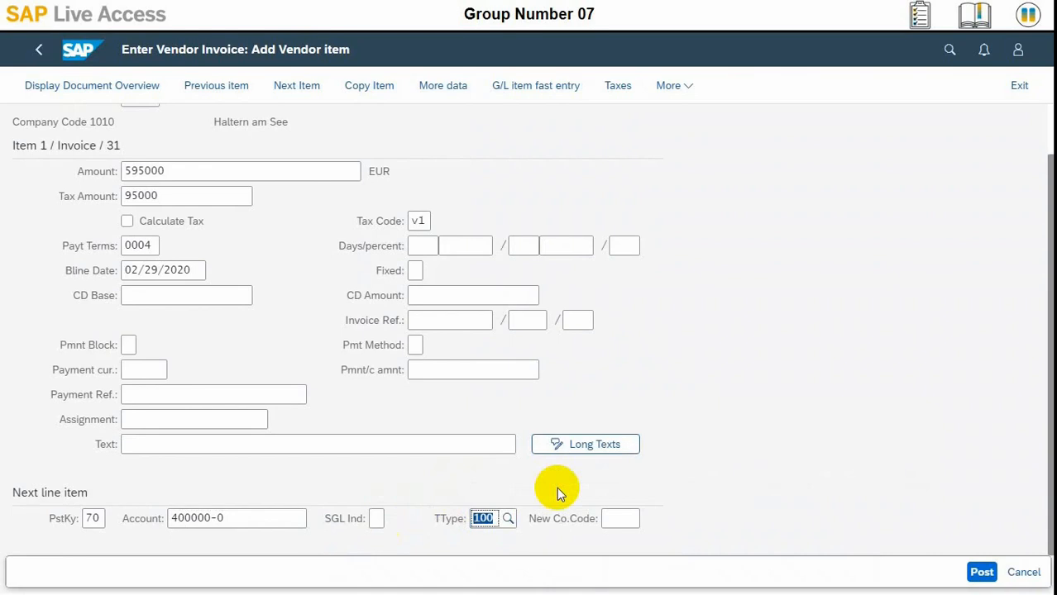
{"action": "left_click", "coordinate": [1052, 415]}
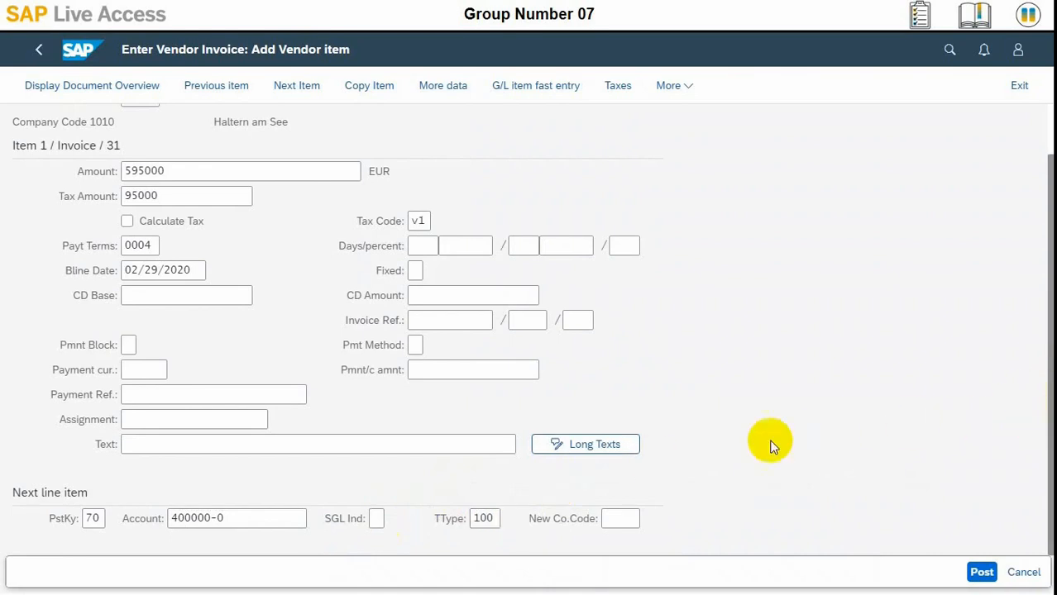
{"action": "left_click", "coordinate": [493, 519]}
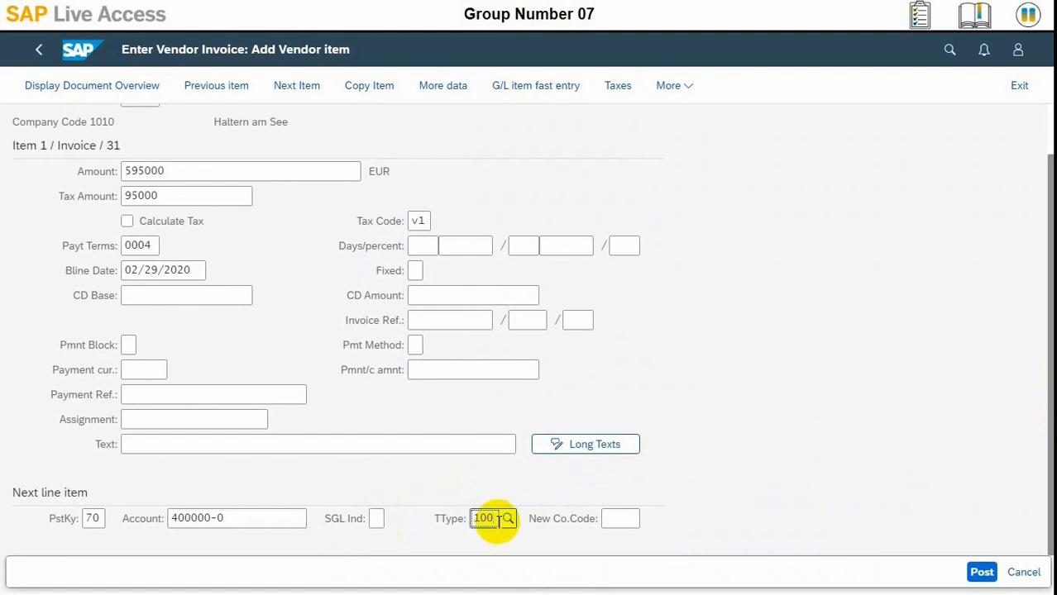
{"action": "key", "text": "Return"}
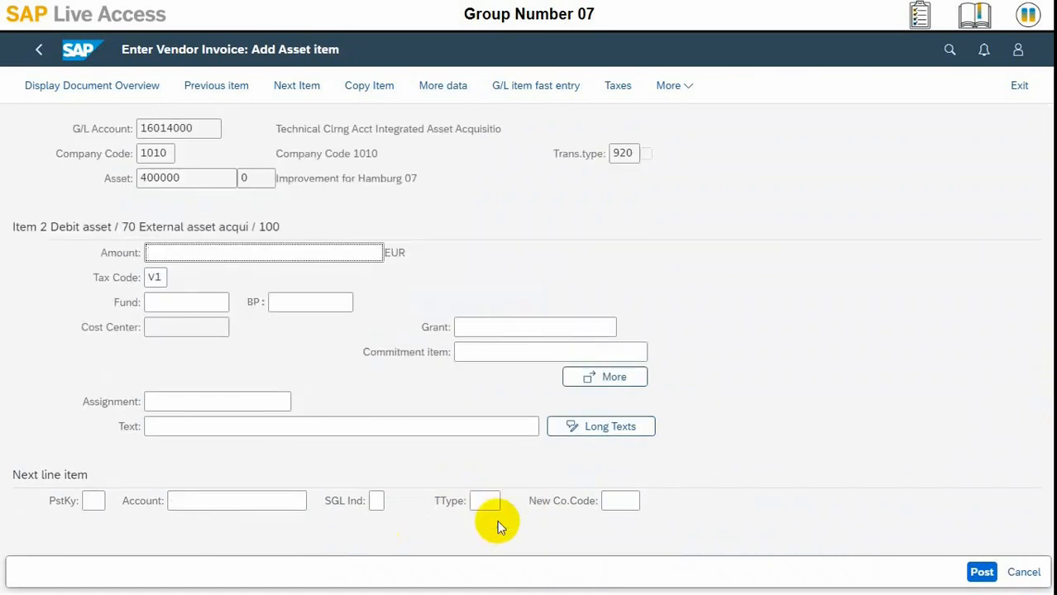
{"action": "type", "text": "*"}
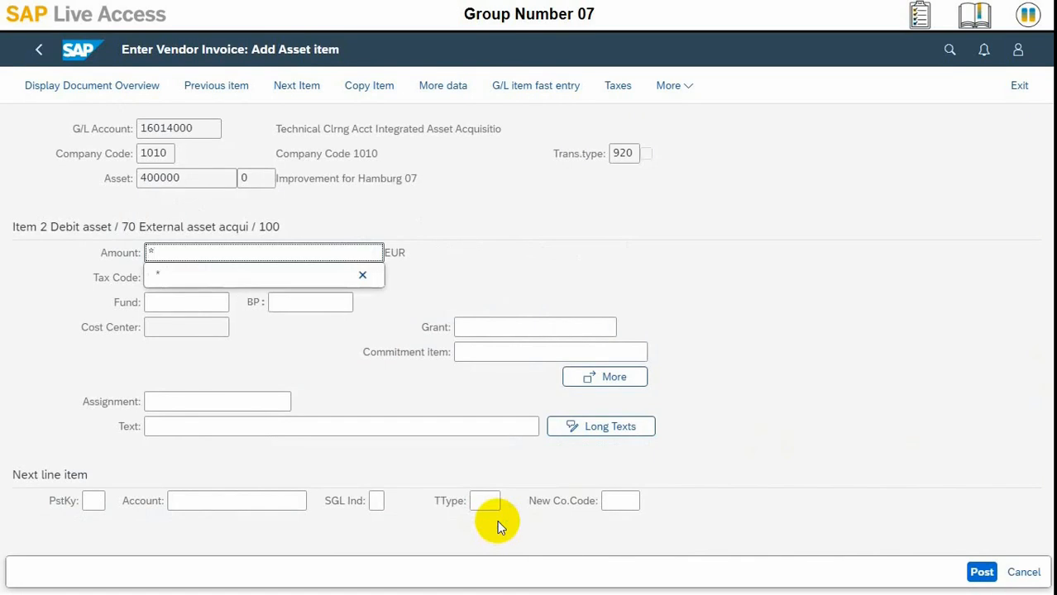
{"action": "left_click", "coordinate": [198, 302]}
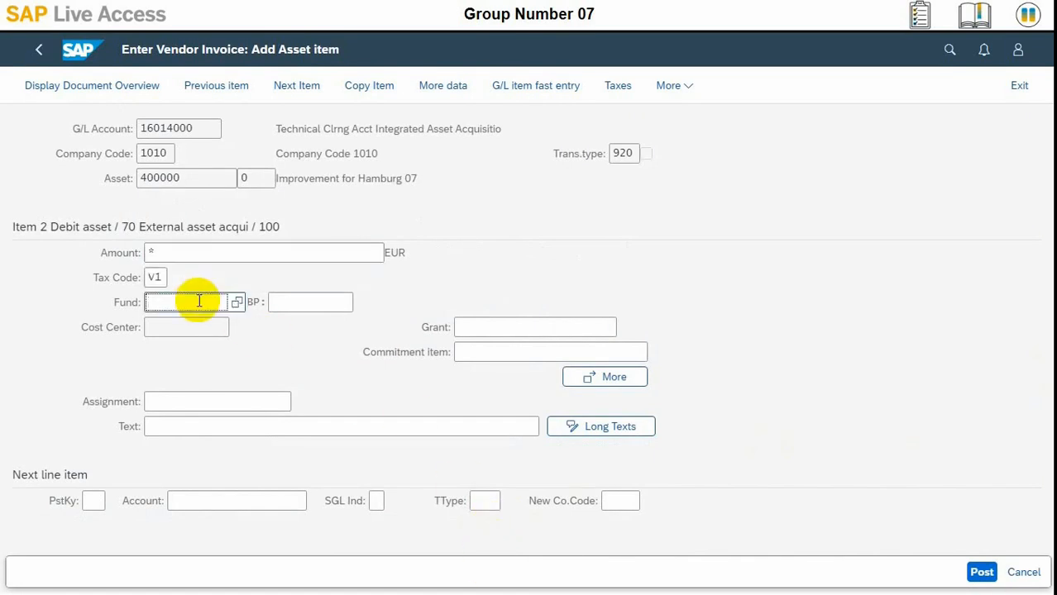
Set the reference date in the asset item's coding block to 07/05/2020 and post the vendor invoice
{"action": "left_click", "coordinate": [607, 375]}
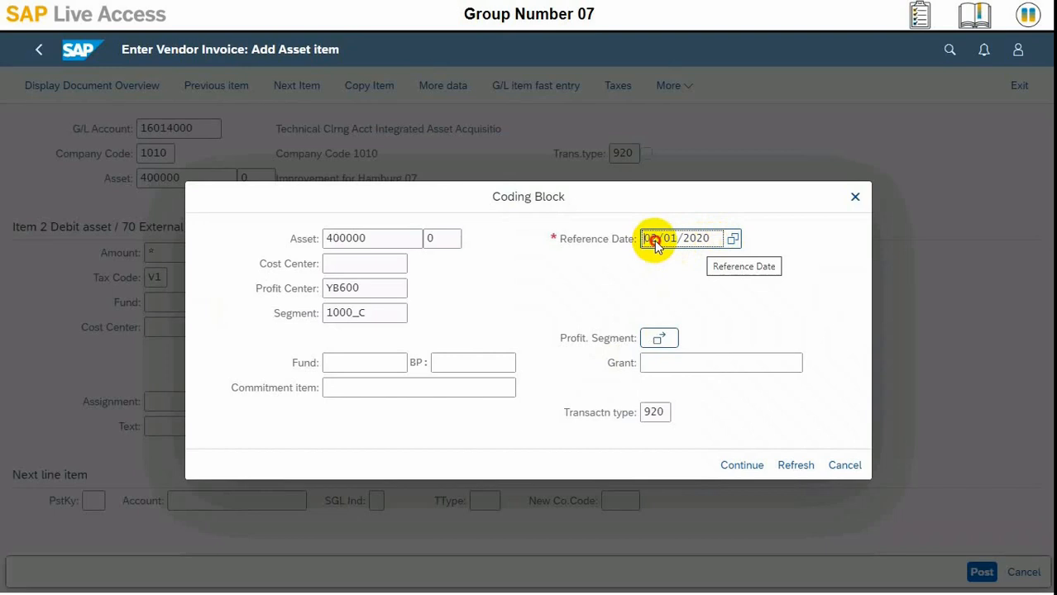
{"action": "left_click", "coordinate": [658, 242]}
{"action": "key", "text": "BackSpace"}
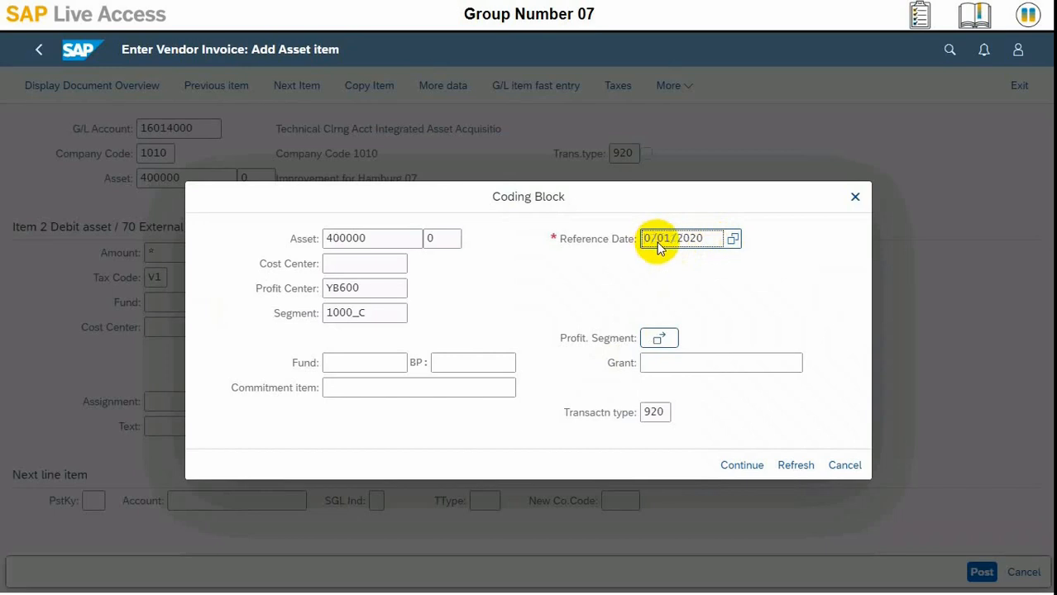
{"action": "type", "text": "7"}
{"action": "key", "text": "BackSpace"}
{"action": "type", "text": "5"}
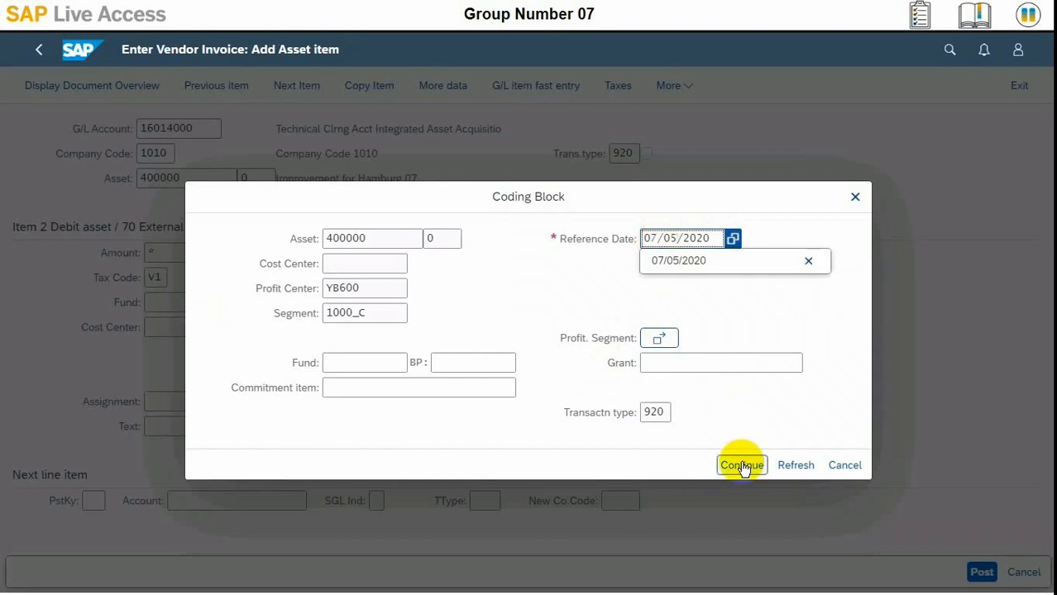
{"action": "left_click", "coordinate": [741, 466]}
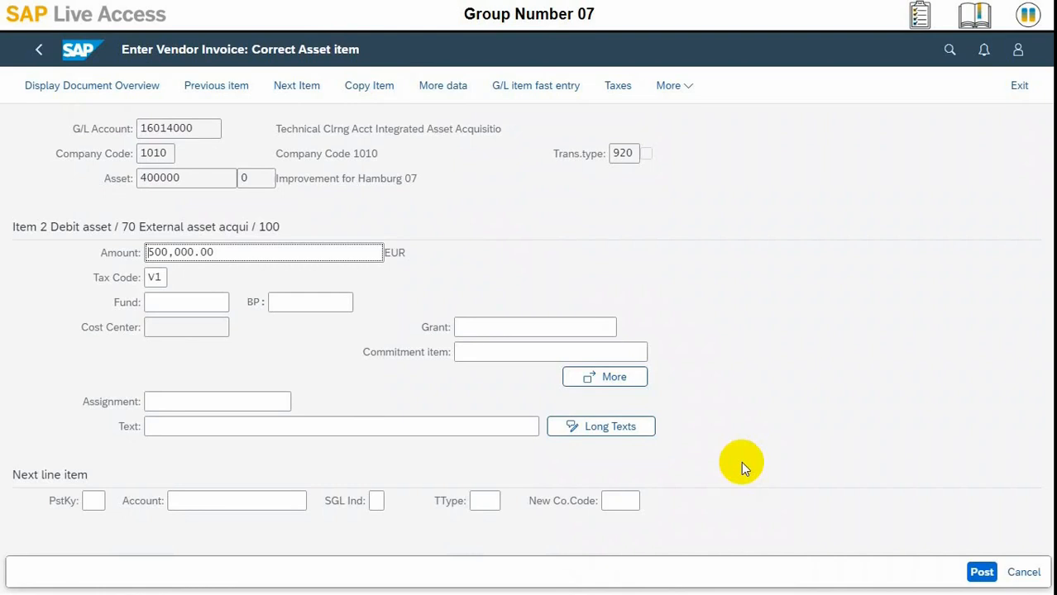
{"action": "left_click", "coordinate": [981, 573]}
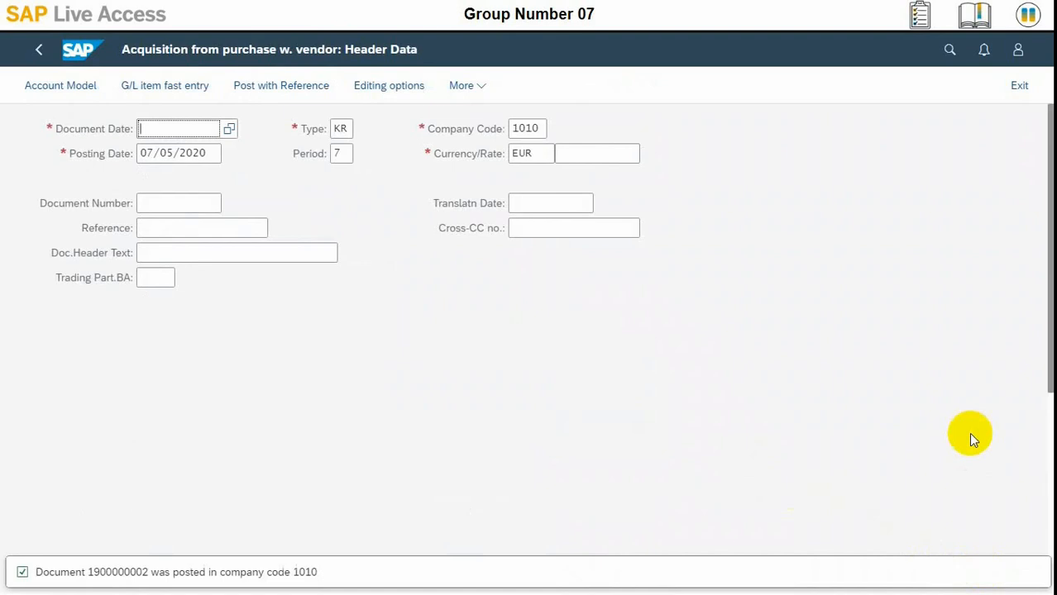
Display the document just posted and open its asset accounting view to examine the line items
{"action": "left_click", "coordinate": [473, 88]}
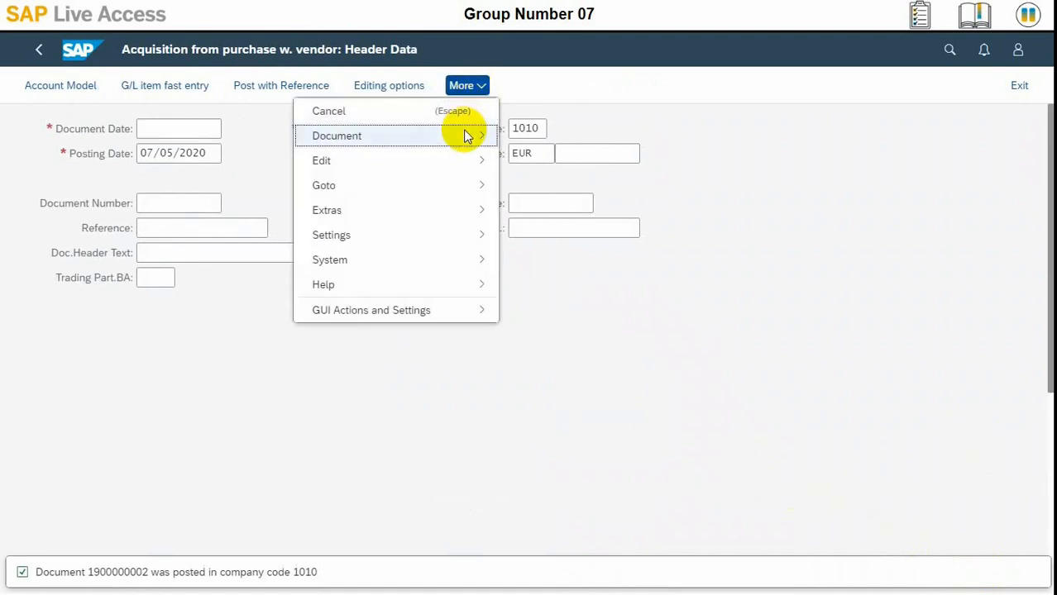
{"action": "mouse_move", "coordinate": [467, 137]}
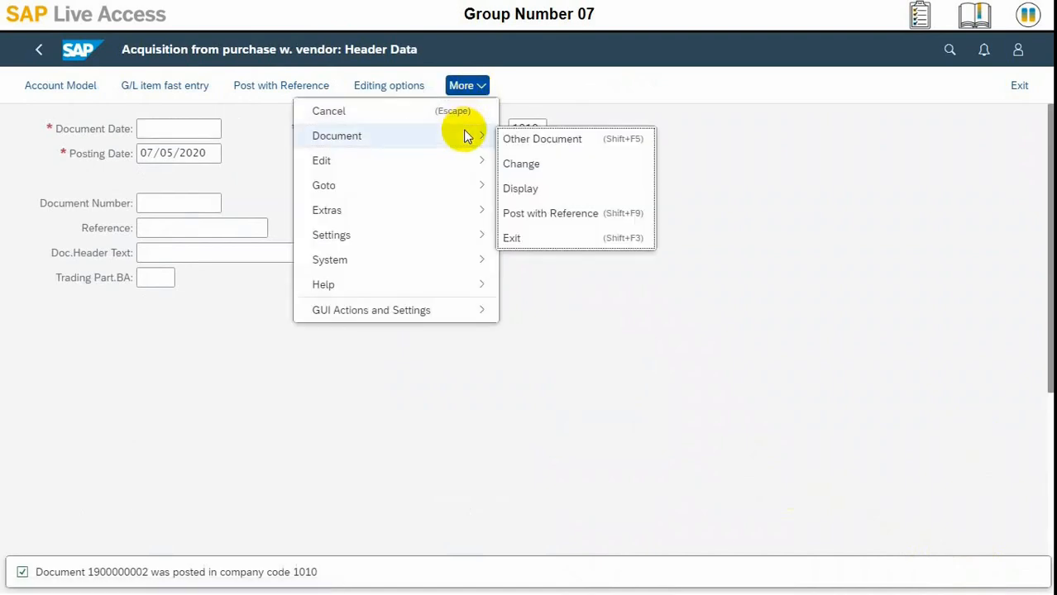
{"action": "left_click", "coordinate": [548, 190]}
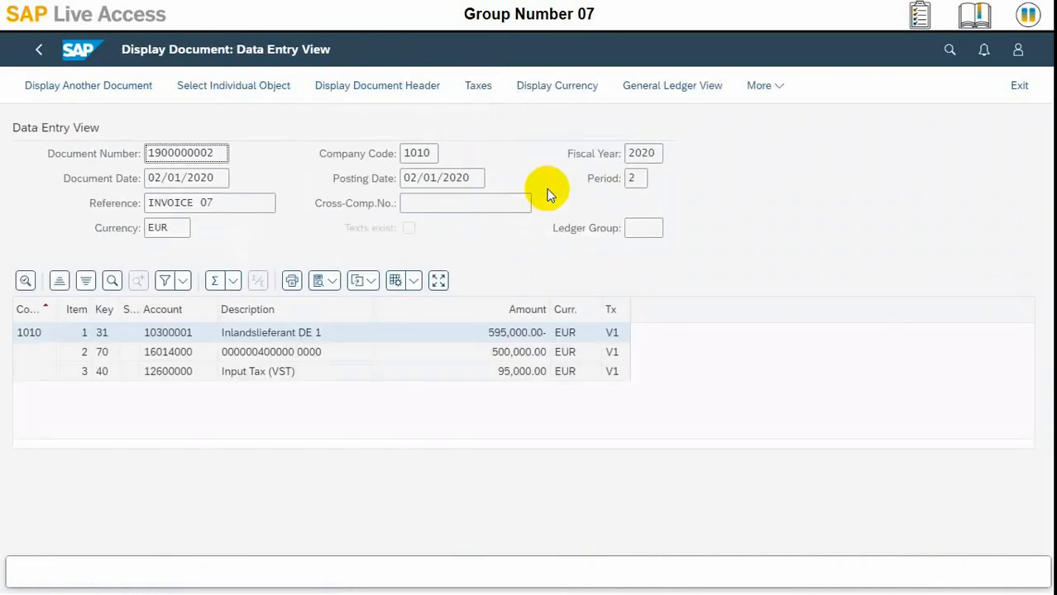
{"action": "left_click", "coordinate": [767, 87]}
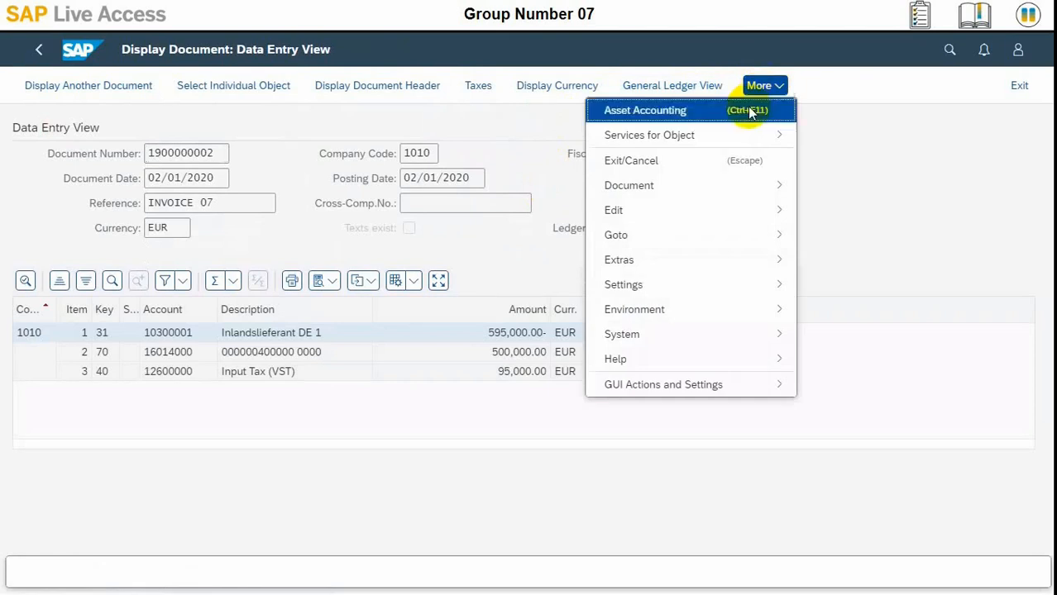
{"action": "left_click", "coordinate": [749, 111]}
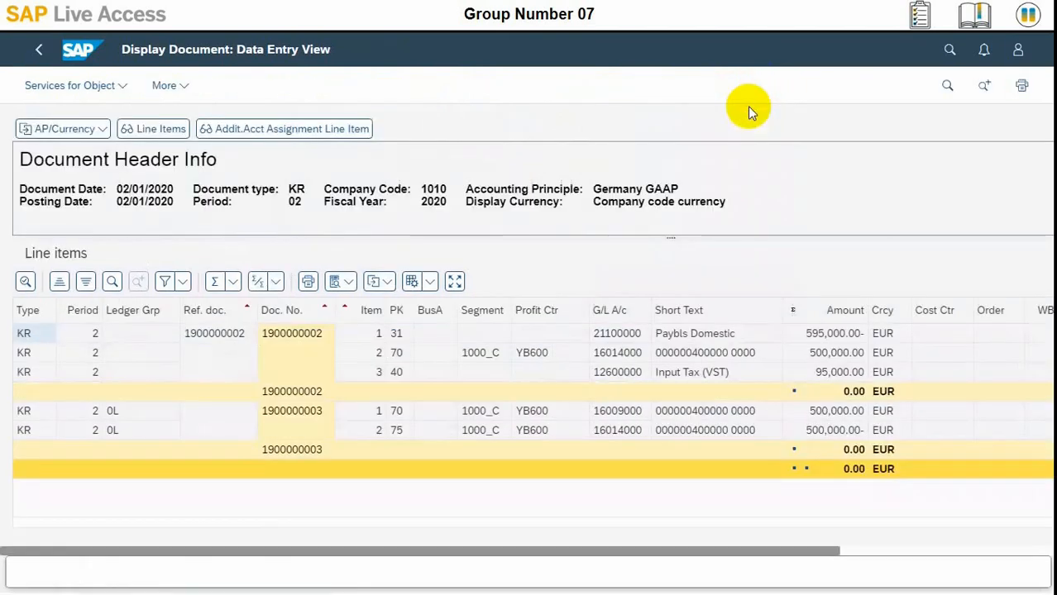